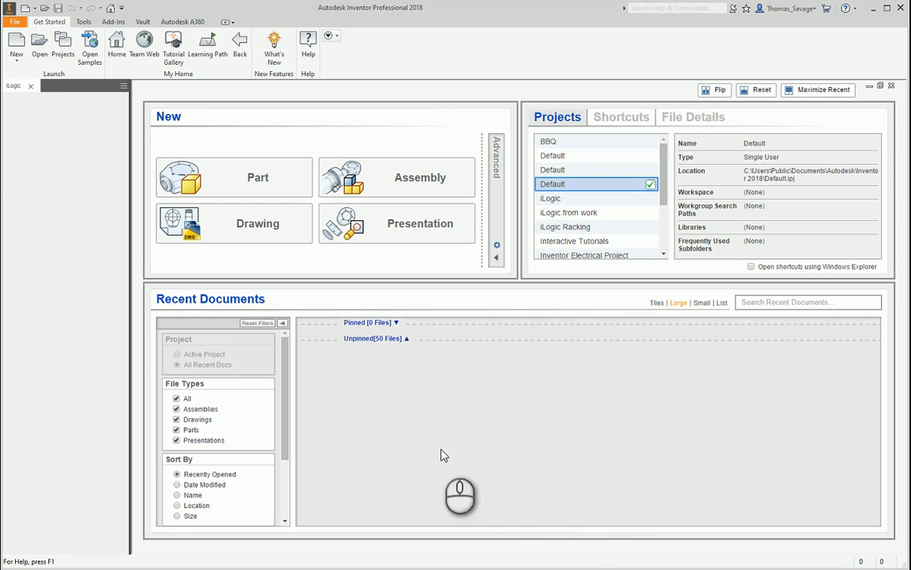
- Create a new metric part file from the Standard (mm).ipt template
left_click(14, 44)
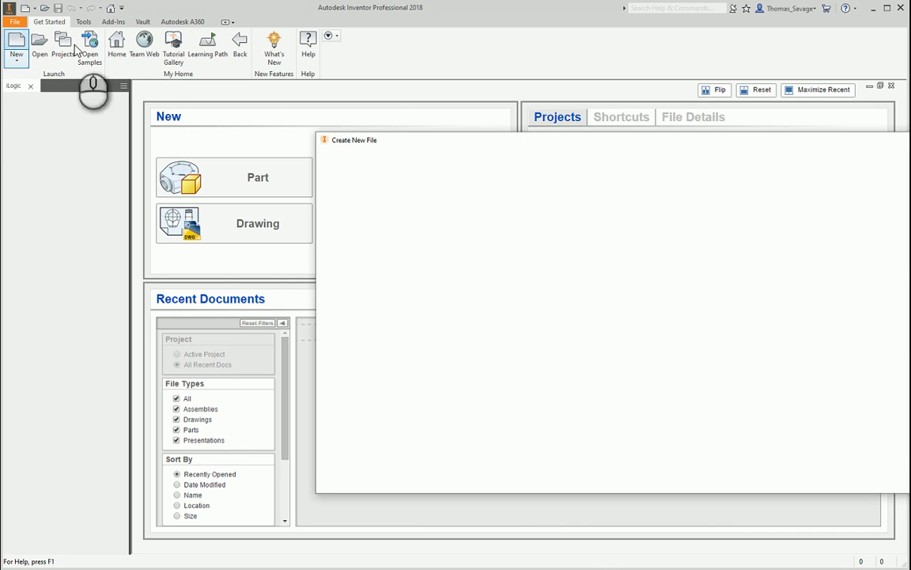
left_click_drag(519, 140, 379, 103)
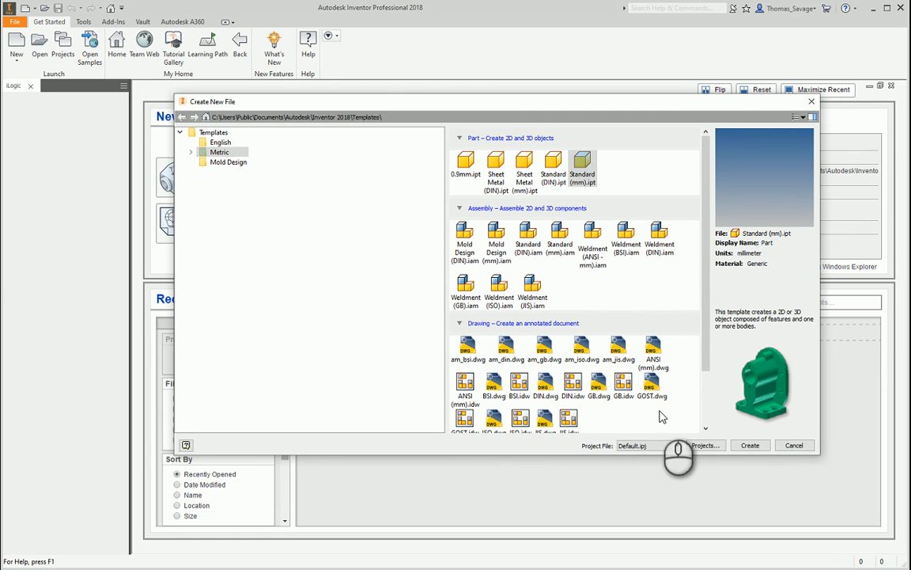
scroll(537, 394, "down", 2)
scroll(543, 365, "up", 2)
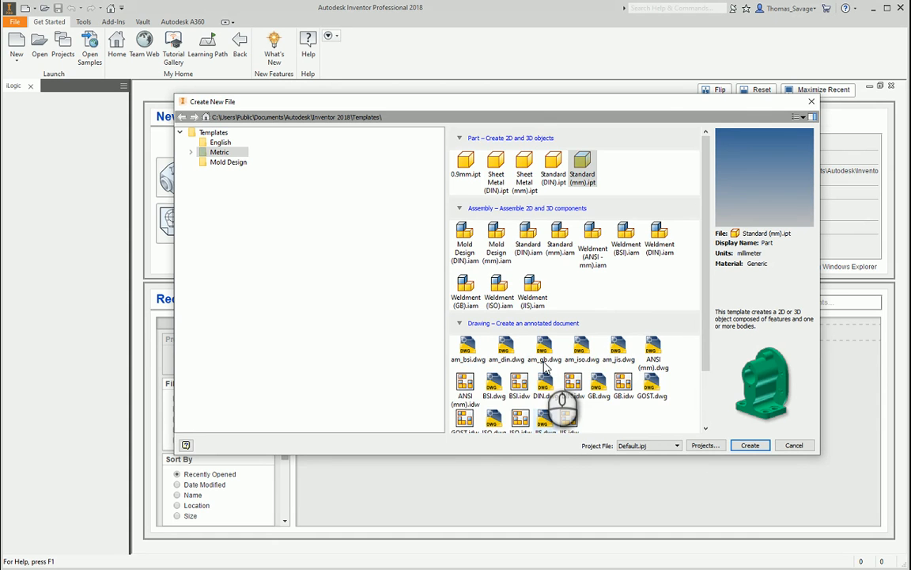
scroll(545, 362, "down", 1)
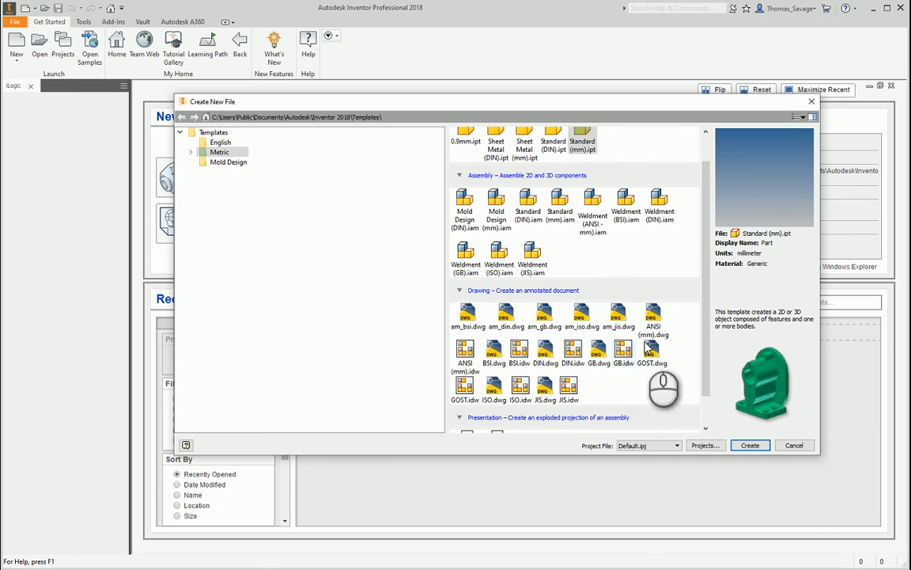
scroll(563, 352, "up", 1)
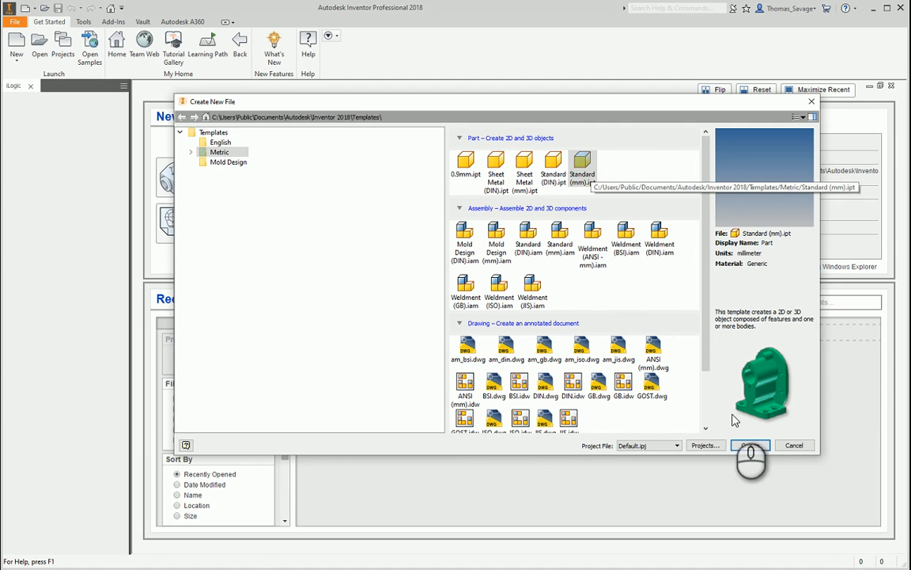
left_click(750, 445)
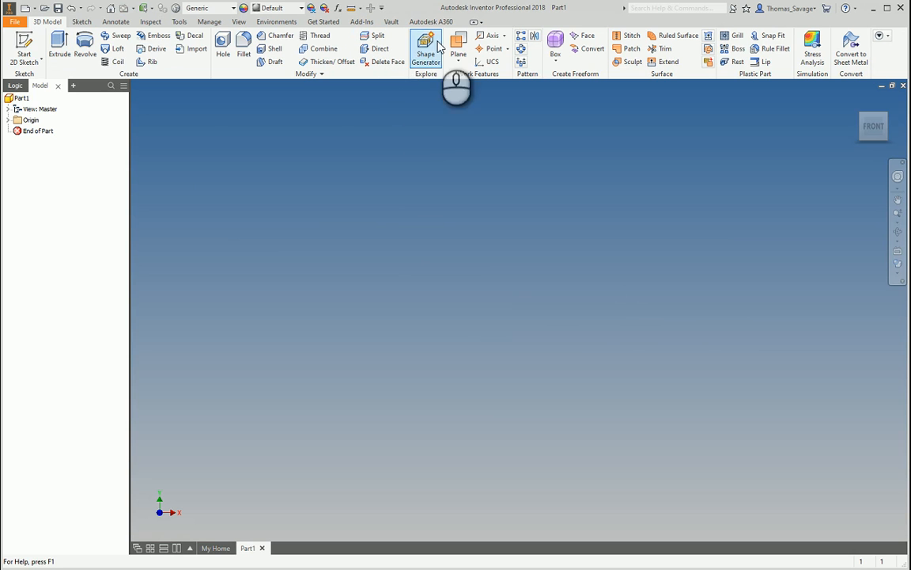
- Start a 2D sketch on the XY plane and turn on visibility of the origin's Center Point
left_click(26, 41)
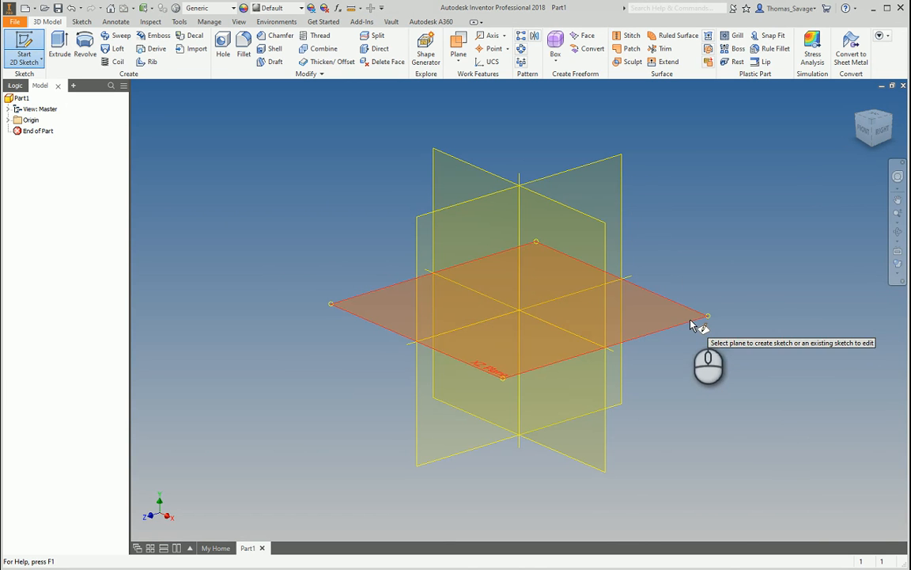
left_click(466, 161)
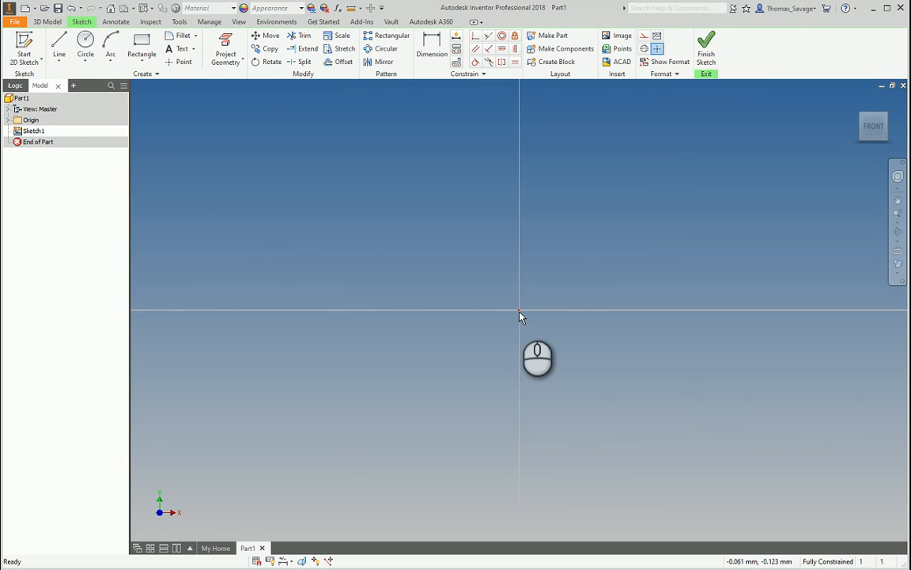
left_click(8, 120)
right_click(51, 202)
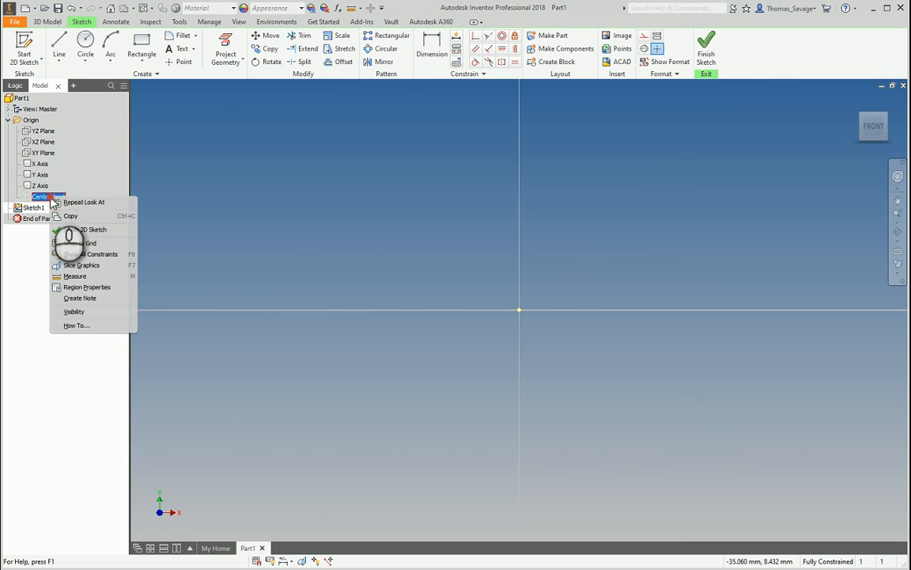
left_click(96, 312)
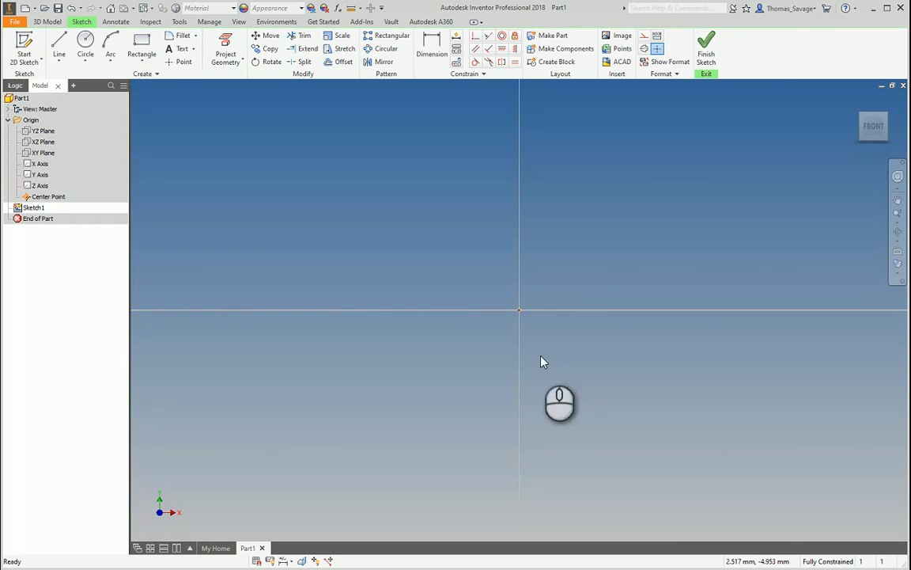
- Sketch a two-point center rectangle about 14.4 mm wide, centered on the origin
scroll(516, 310, "down", 3)
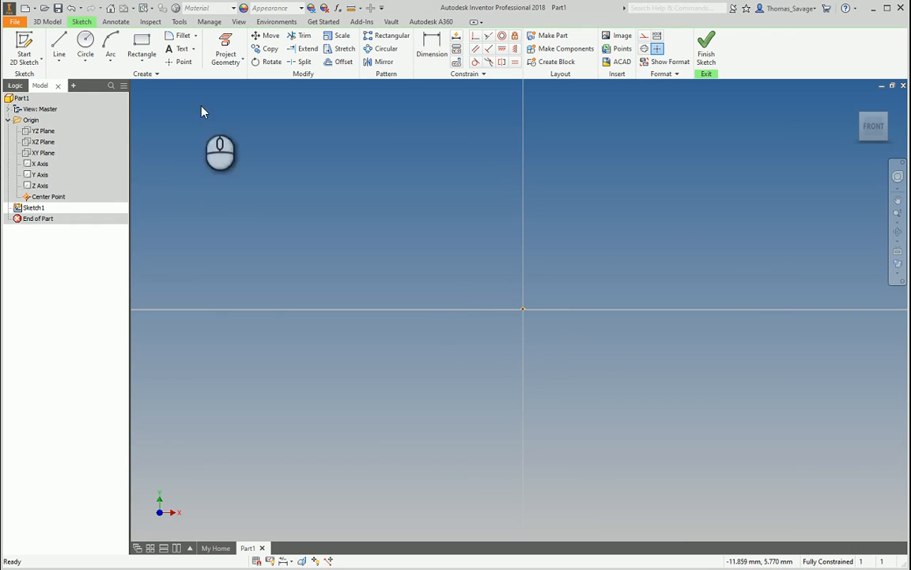
left_click(138, 63)
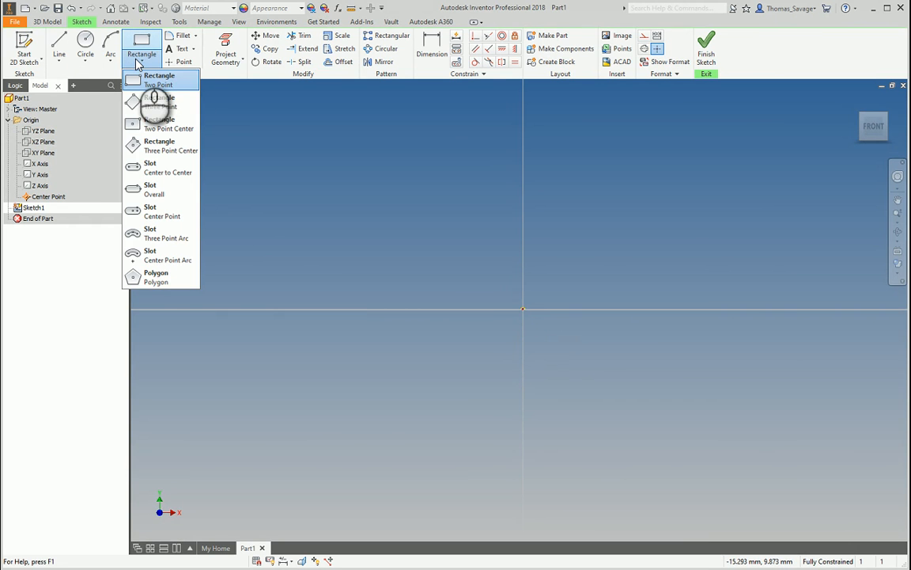
left_click(162, 125)
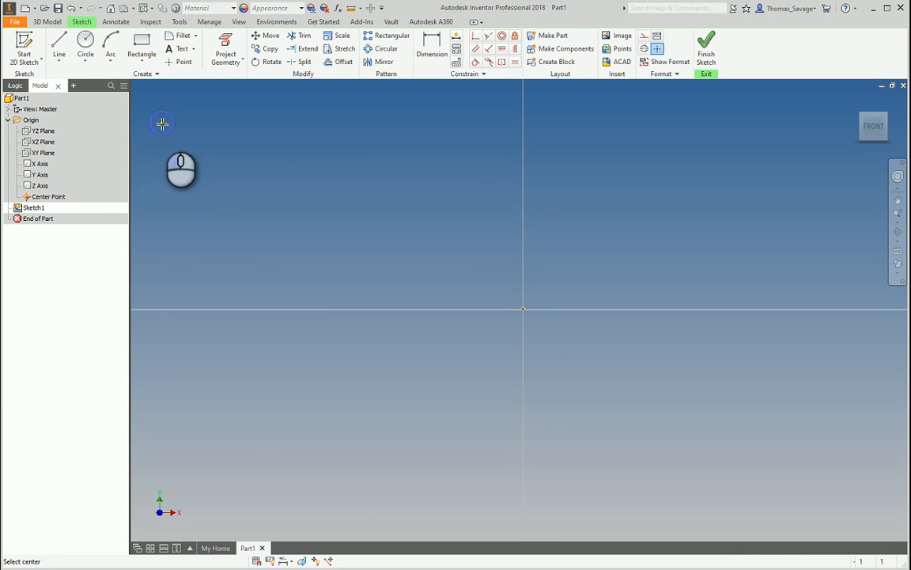
left_click(141, 61)
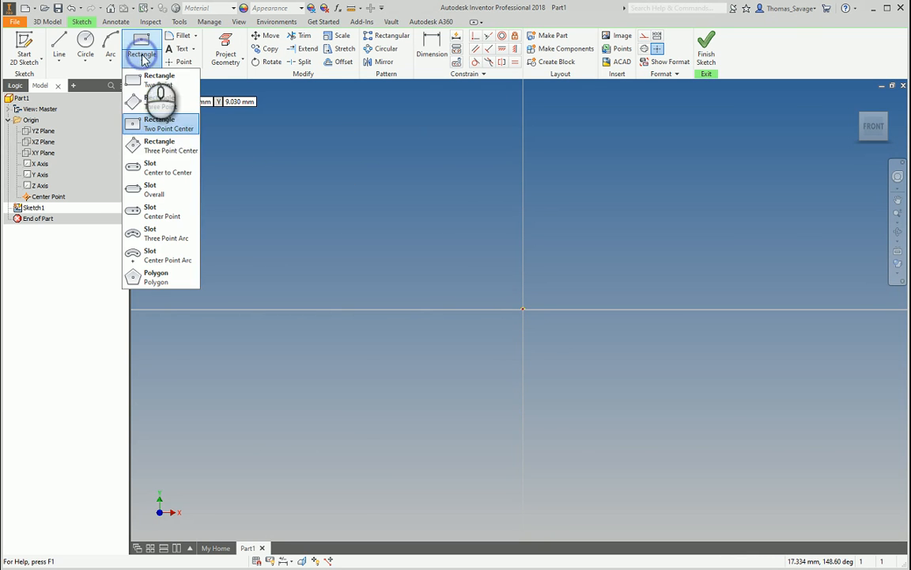
left_click(171, 131)
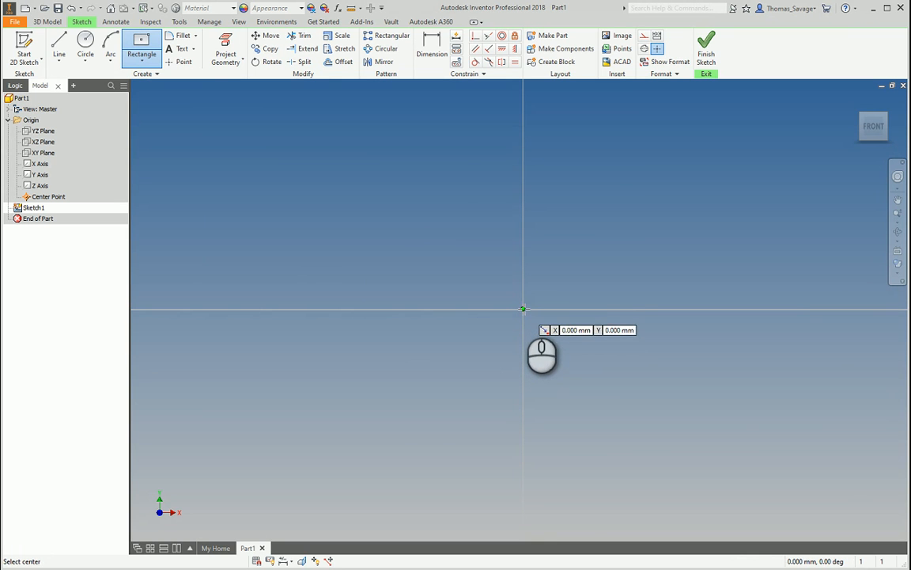
left_click(523, 308)
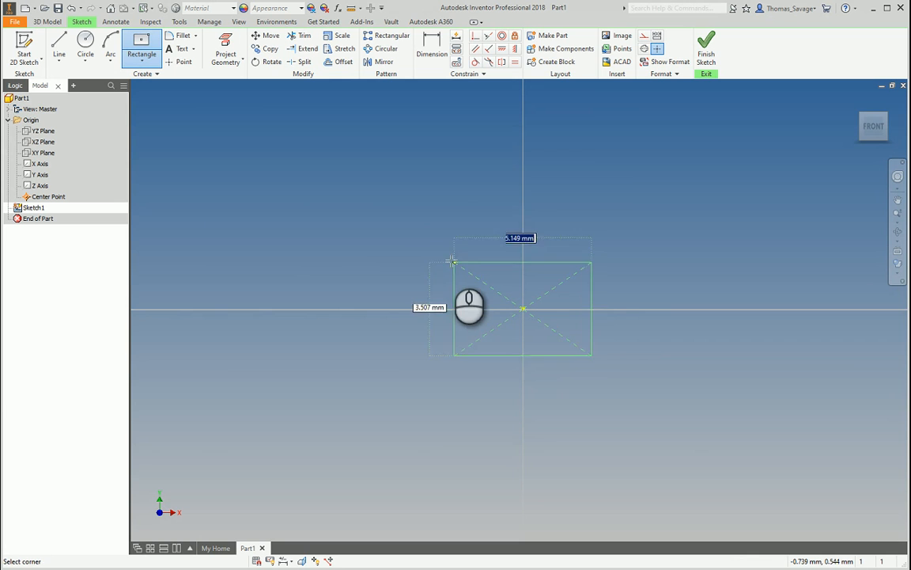
left_click(341, 197)
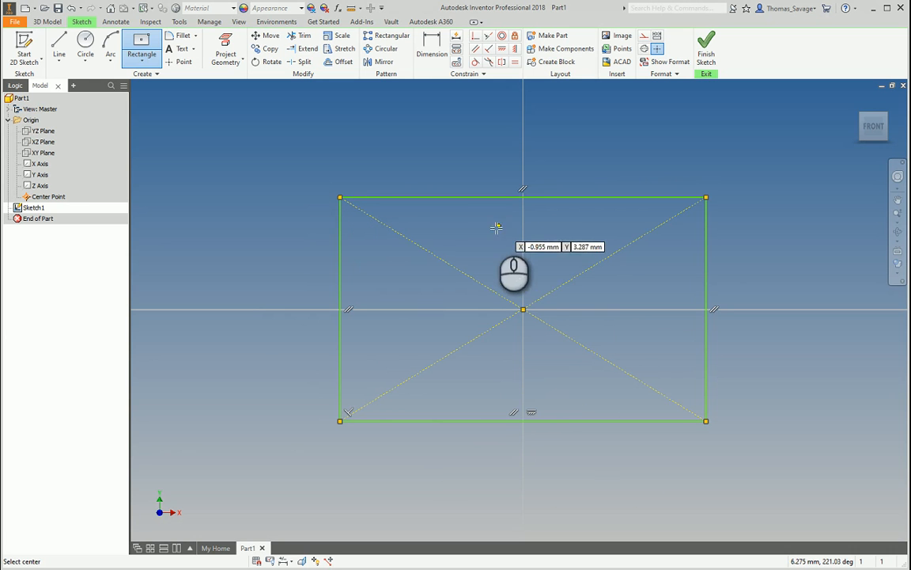
key("Escape")
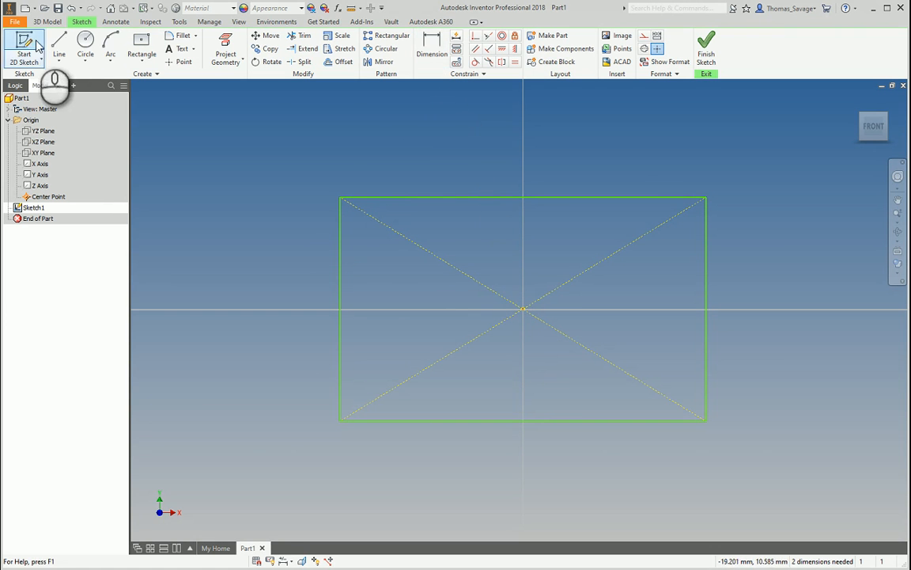
- Dimension the rectangle's top edge and set its length to 100 mm
left_click(440, 53)
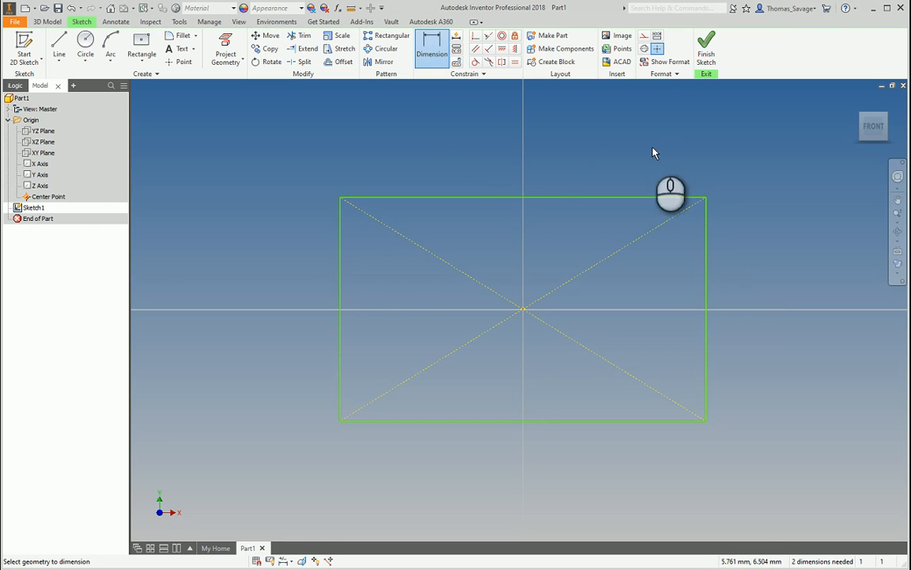
left_click(508, 199)
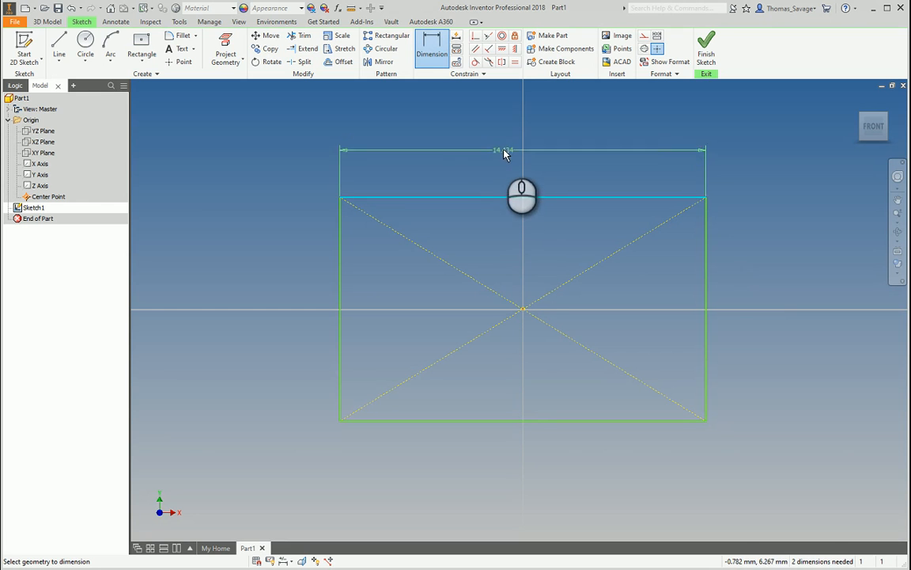
left_click(512, 144)
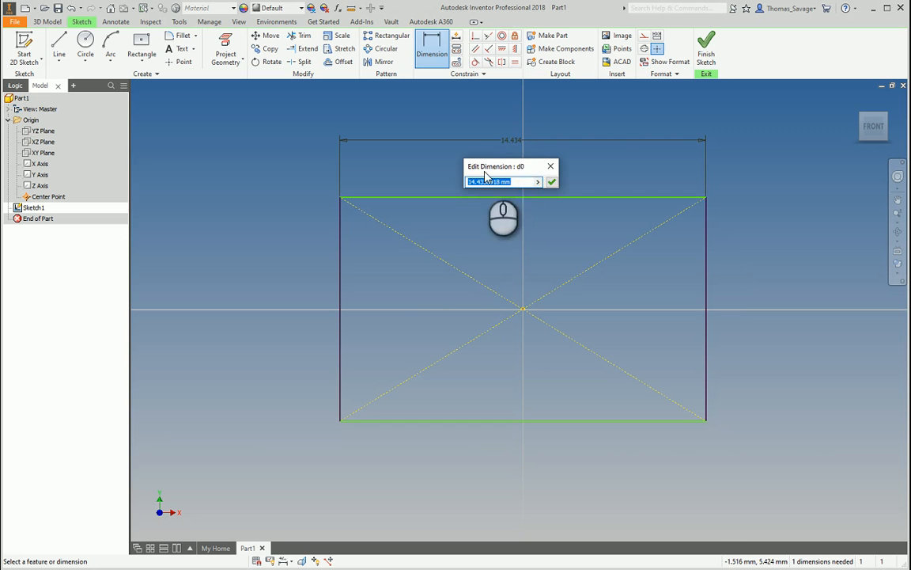
type("100")
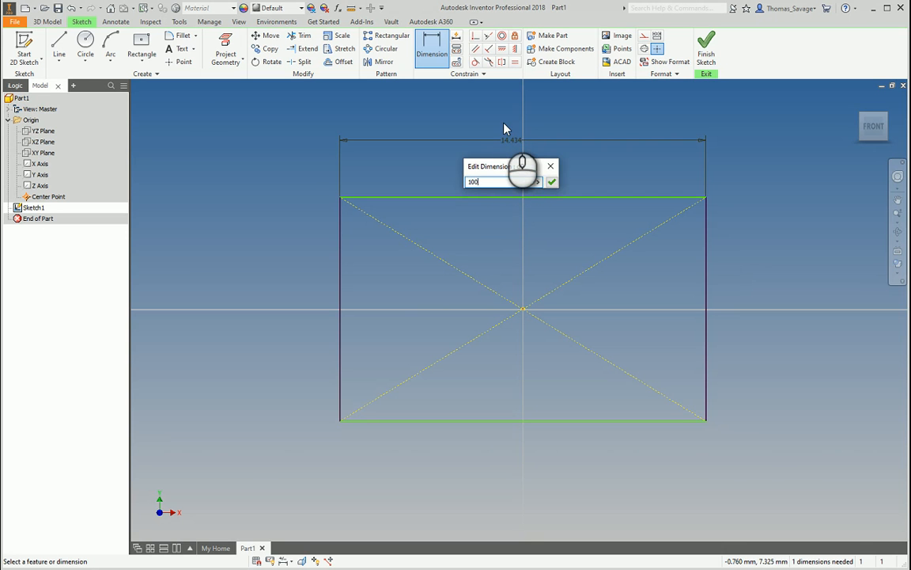
key("Return")
- Dimension the rectangle's left edge at 50 mm and move the dimension text to the middle of its dimension line
scroll(527, 307, "down", 5)
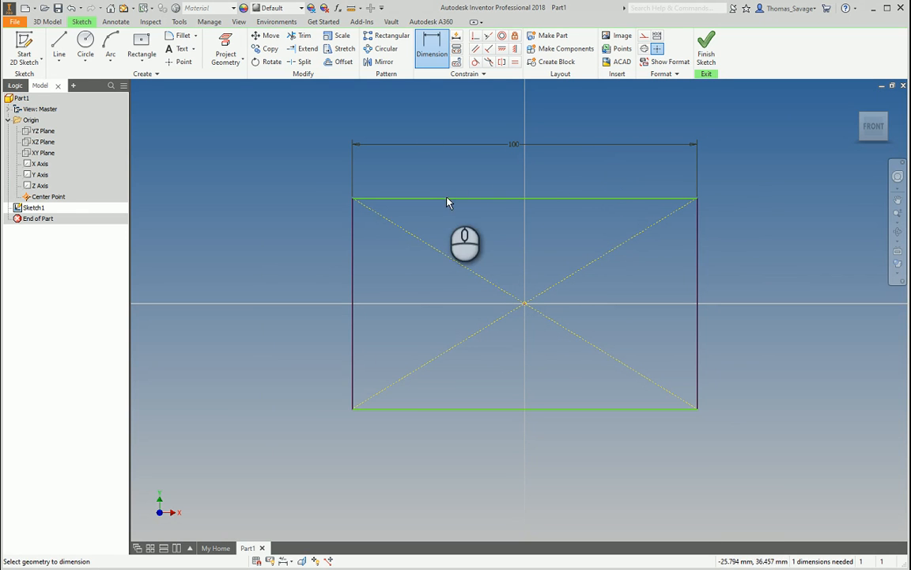
left_click(354, 256)
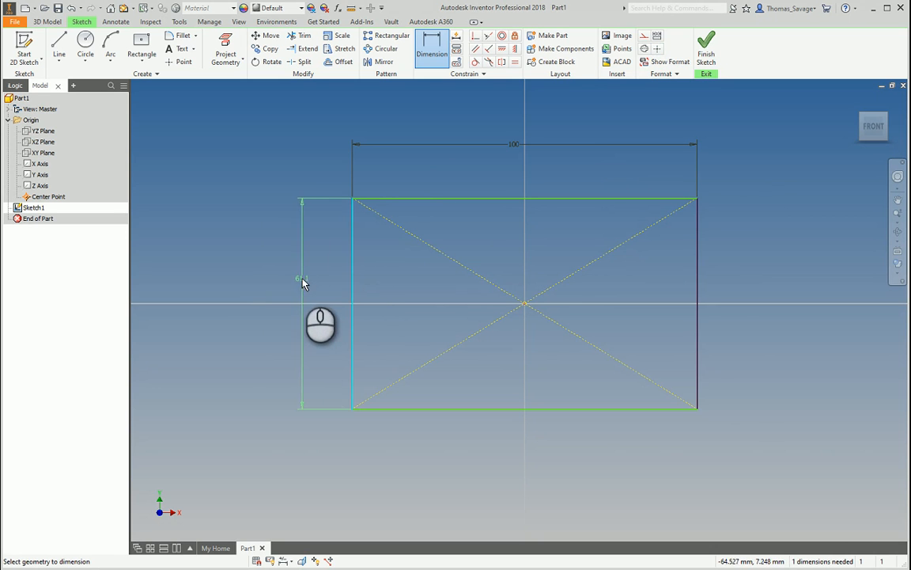
left_click(300, 284)
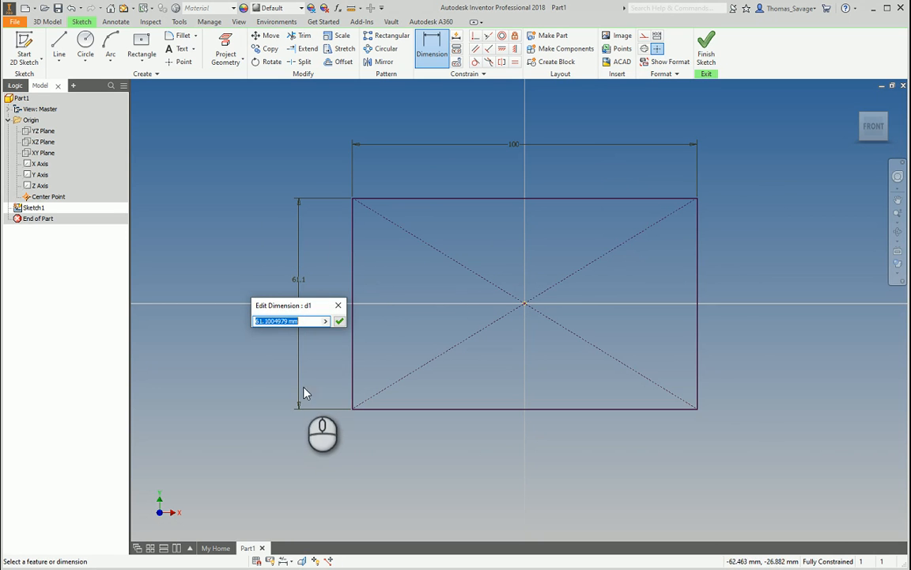
type("50")
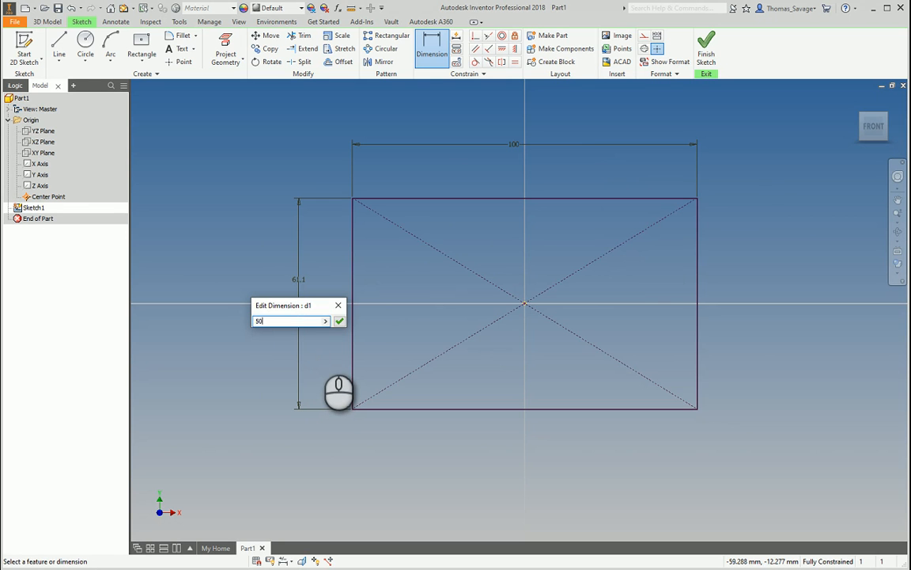
key("Return")
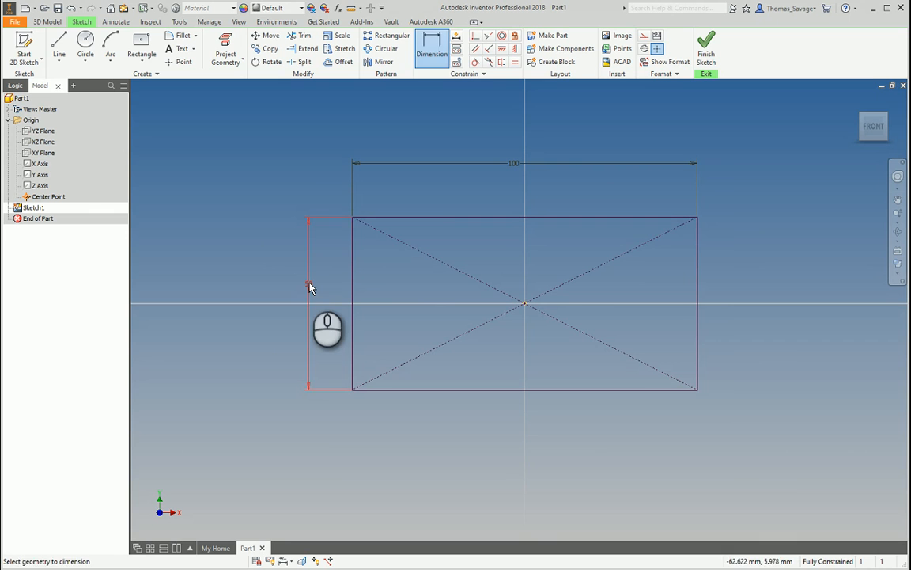
key("Escape")
left_click_drag(309, 284, 307, 303)
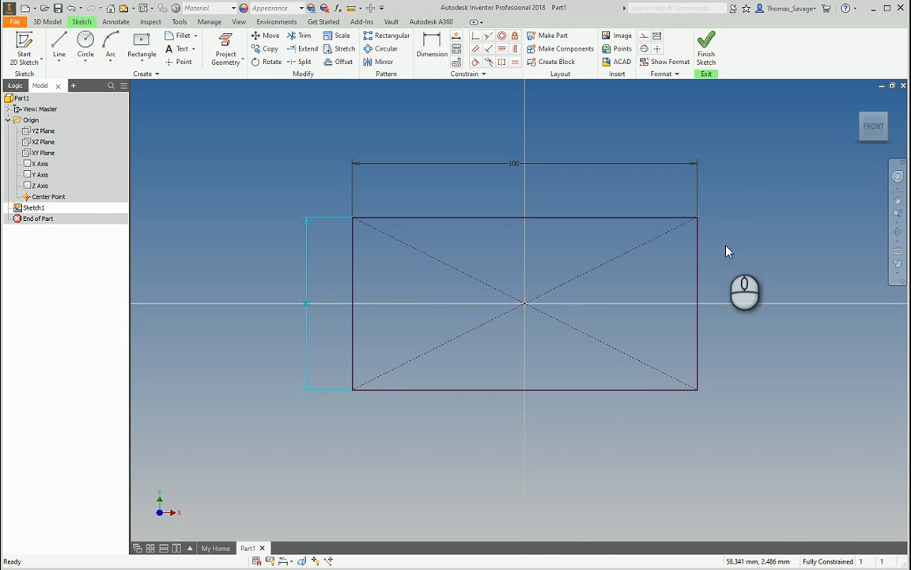
- Delete the height dimension beside the rectangle's left edge
left_click(281, 248)
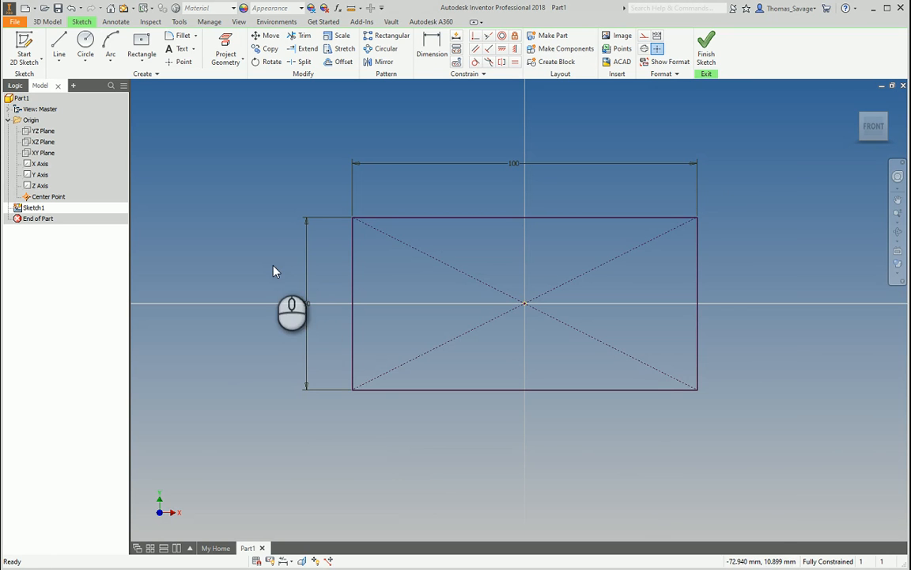
left_click(299, 305)
key("Delete")
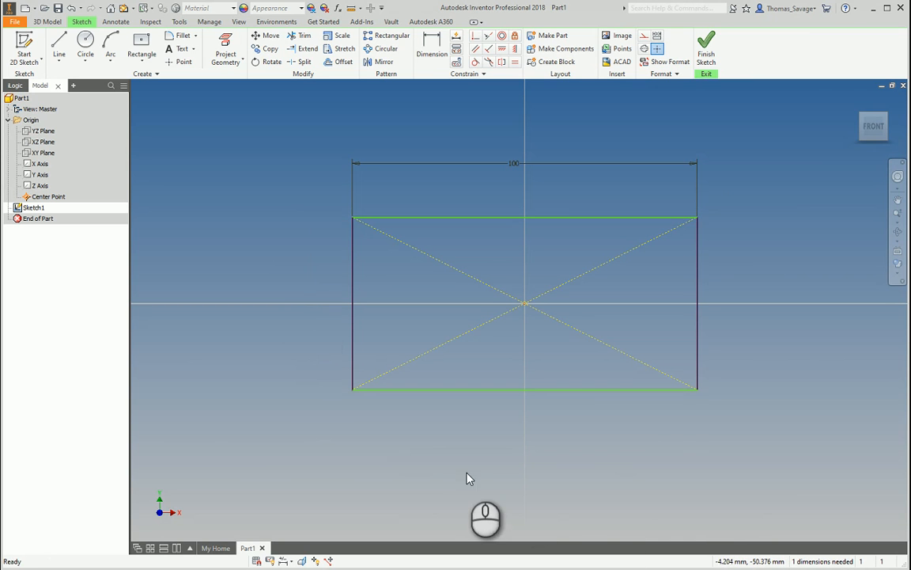
- Stretch the rectangle by its bottom edge and pull its top edge down to a height of about 65.7 mm
left_click(423, 452)
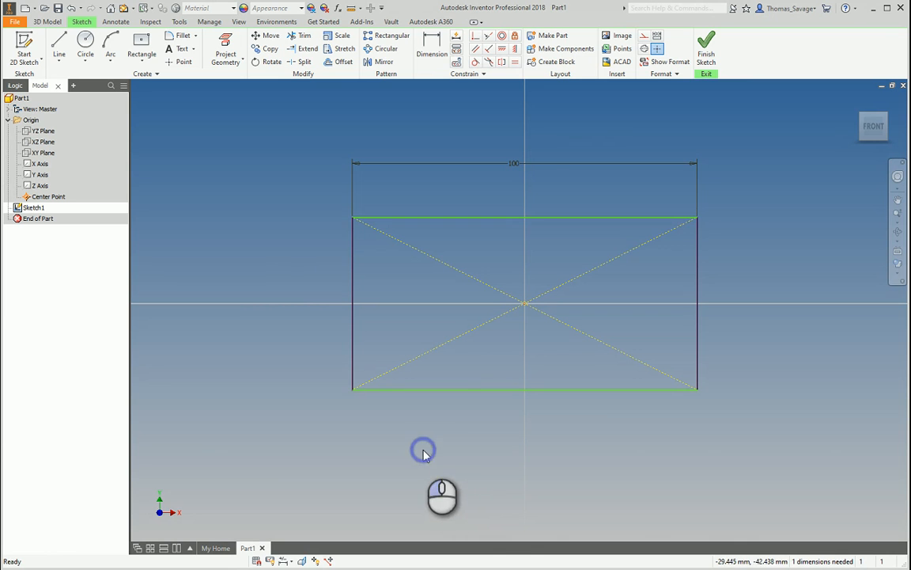
left_click_drag(447, 391, 459, 508)
scroll(457, 508, "up", 4)
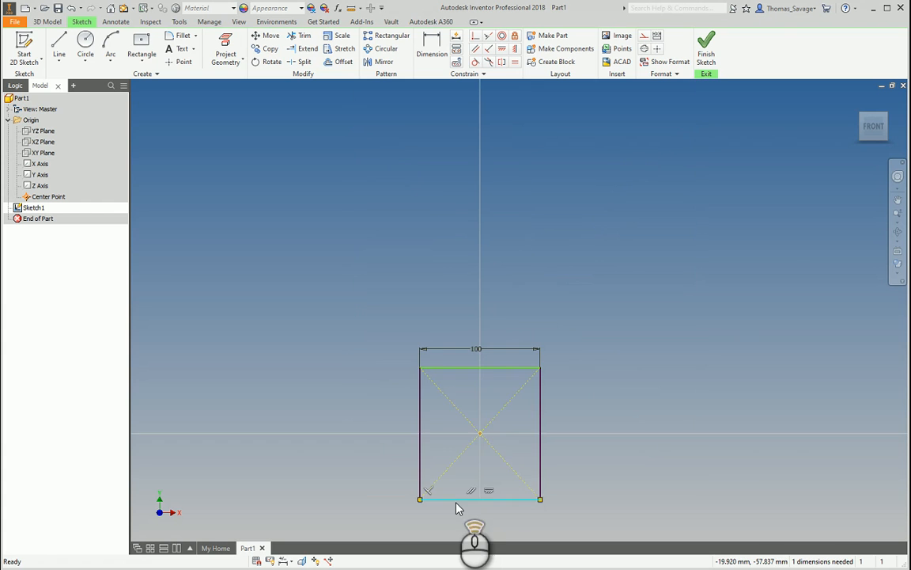
left_click_drag(476, 368, 475, 393)
middle_click(464, 440)
middle_click_drag(464, 441, 487, 349)
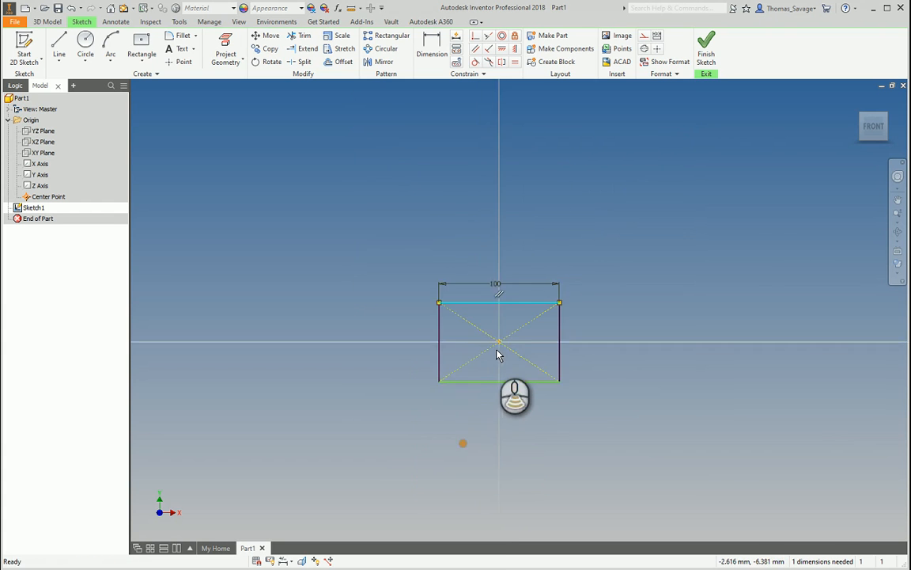
- Dimension the rectangle's left edge and set its height to 50 mm
scroll(490, 344, "down", 3)
left_click(432, 46)
left_click(388, 319)
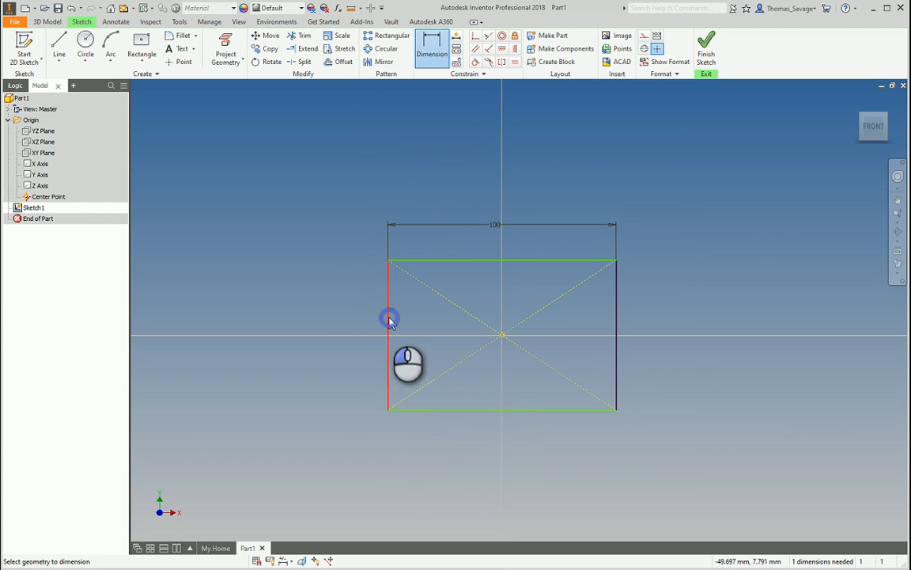
left_click(334, 336)
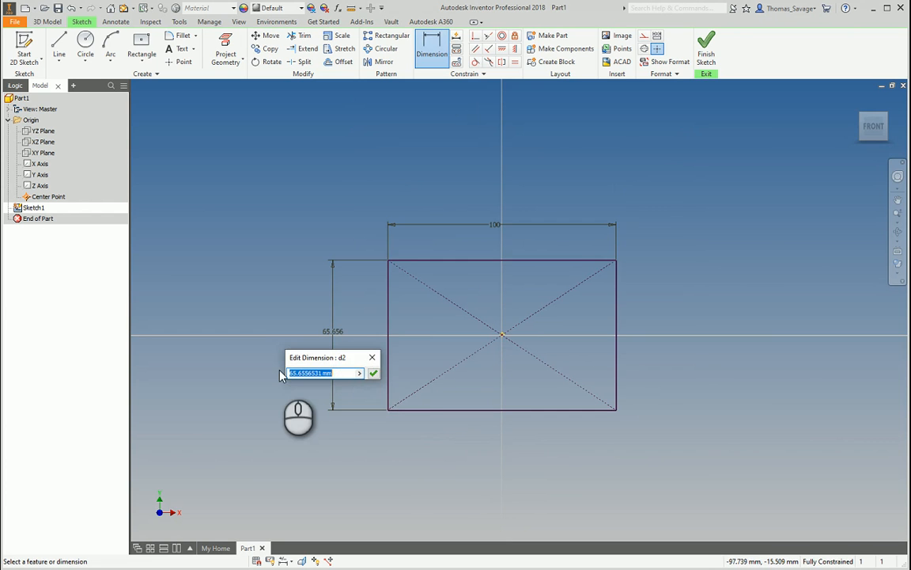
type("50")
key("Return")
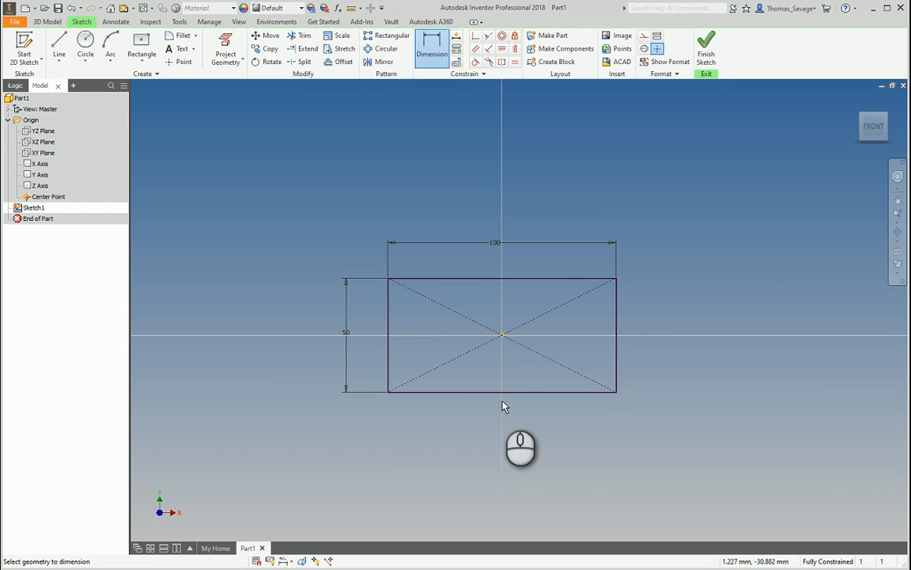
left_click(482, 391)
key("Escape")
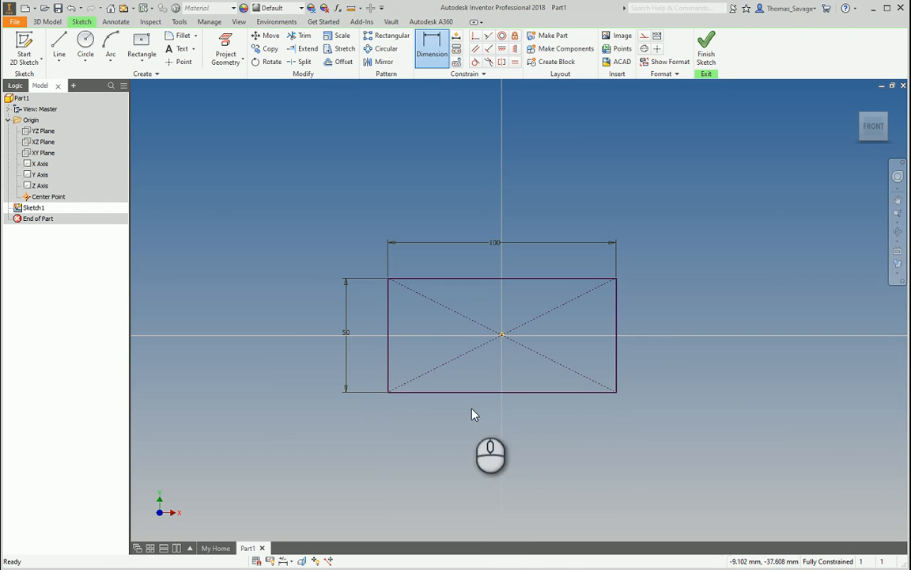
- Test whether the rectangle's bottom, top and left edges can still be moved, and show and hide all sketch constraints
left_click(468, 391)
left_click_drag(458, 395, 475, 280)
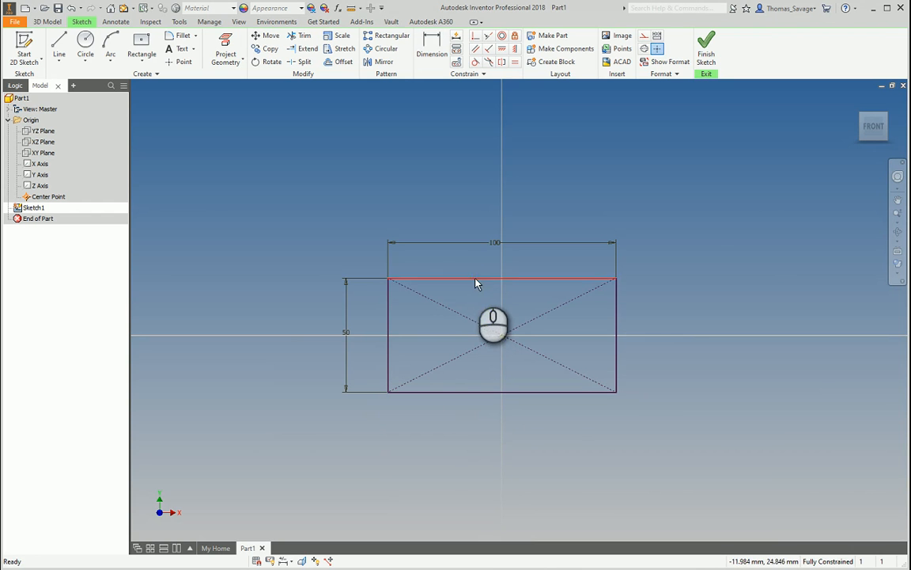
left_click(473, 279)
left_click(475, 303)
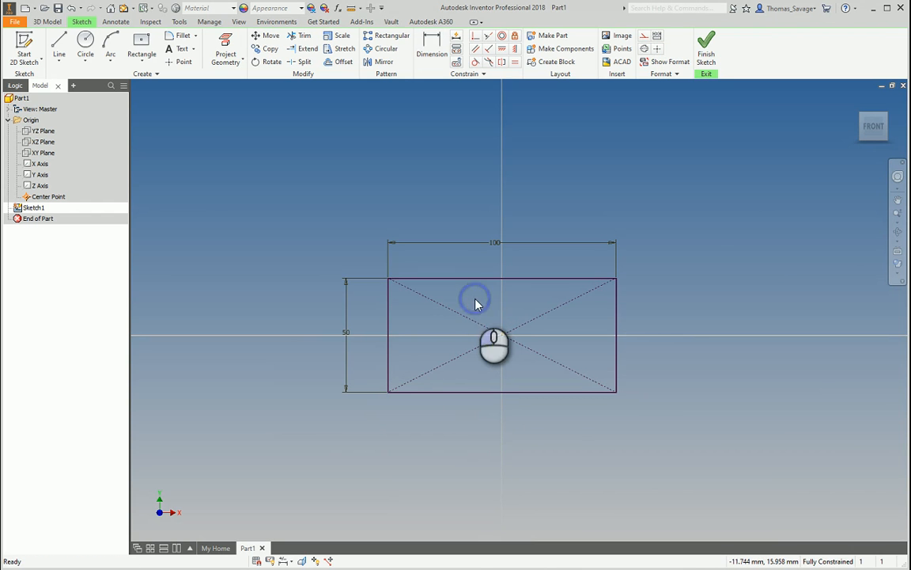
left_click(386, 324)
left_click(369, 327)
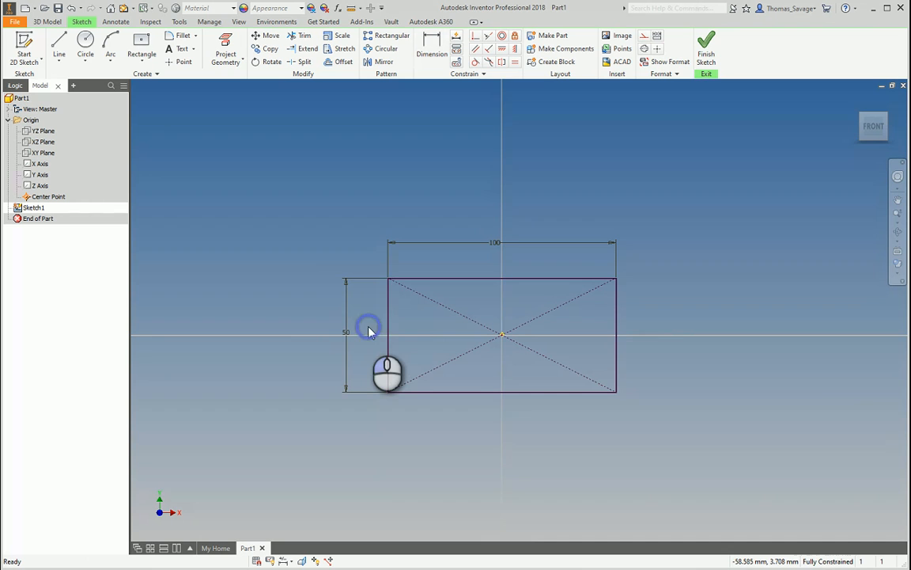
key("F8")
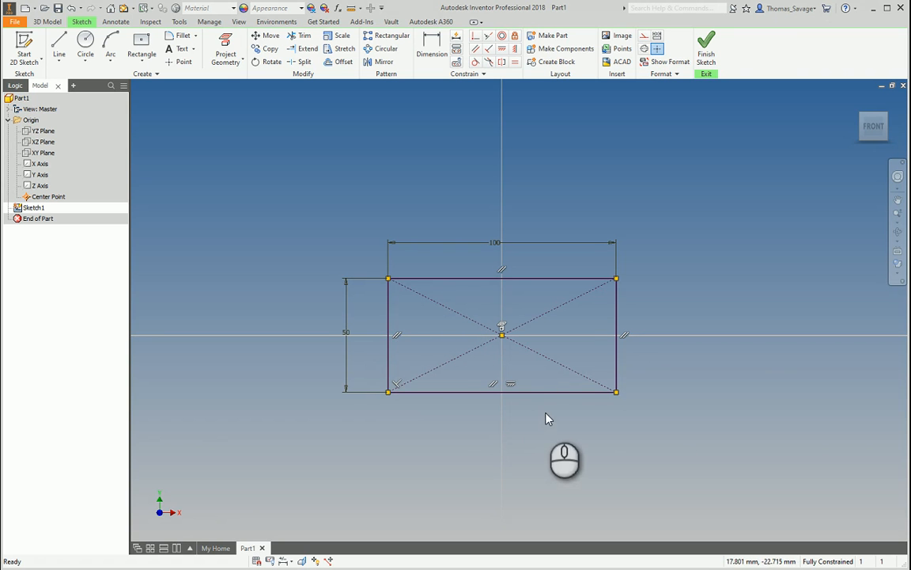
key("F9")
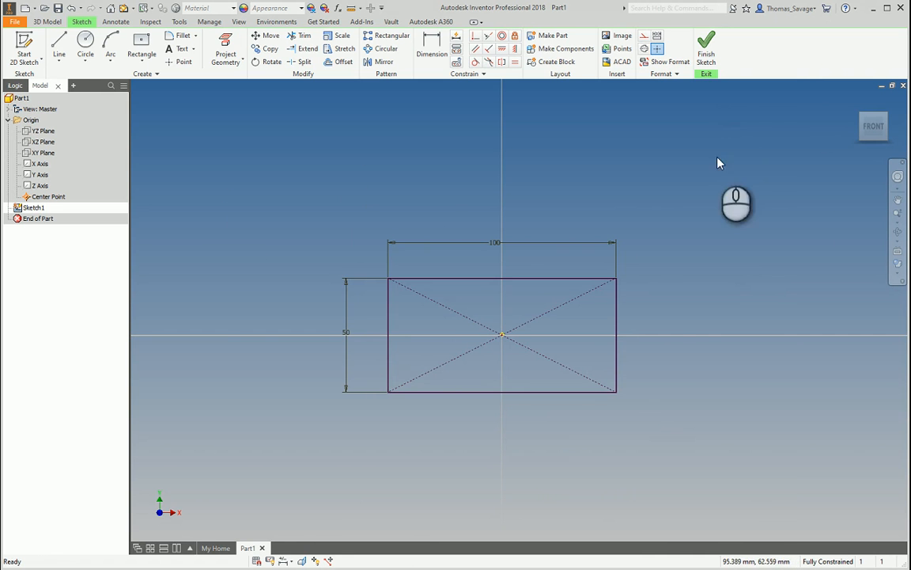
- Finish the rectangle sketch and bring the whole profile into view
left_click(706, 49)
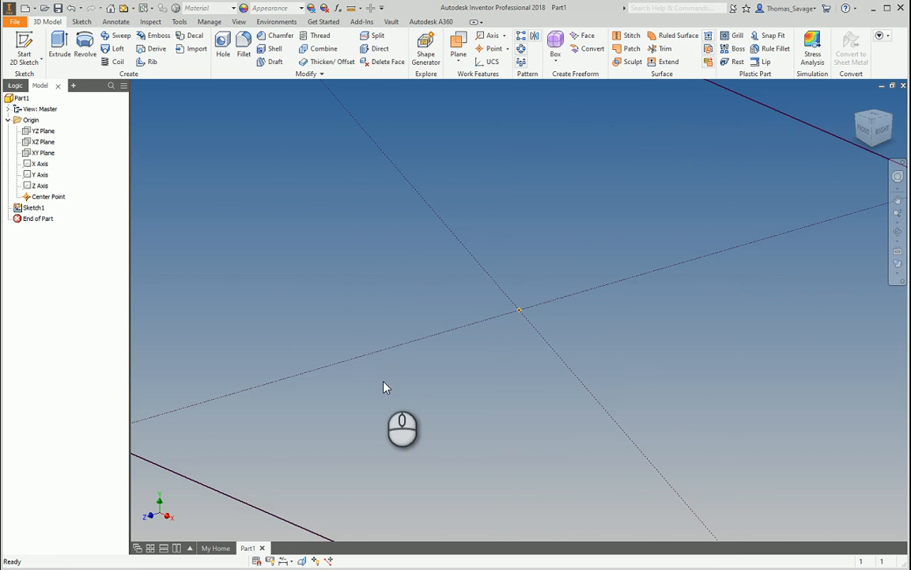
scroll(384, 387, "up", 5)
middle_click_drag(643, 320, 732, 285)
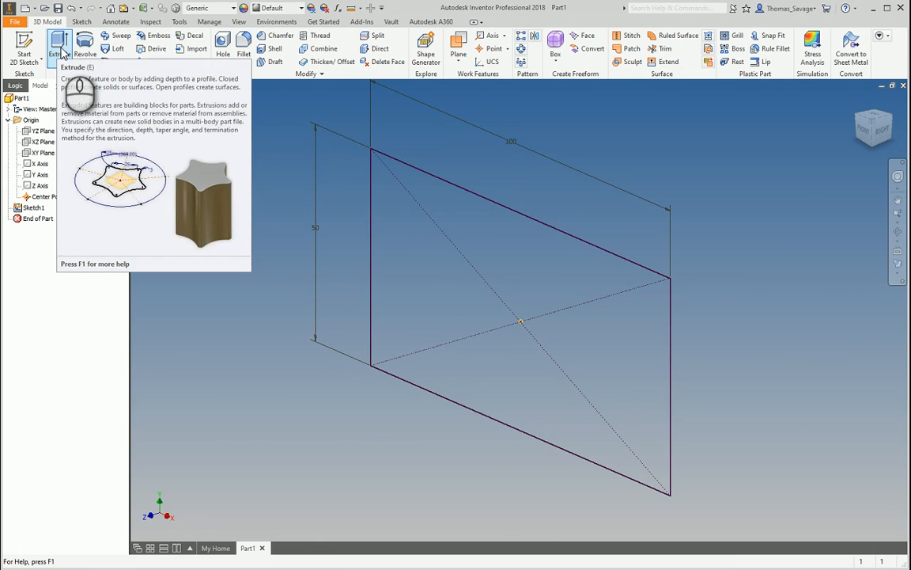
- Start an extrusion of the rectangle profile as a new solid, with the extents defined by distance
left_click(62, 53)
scroll(750, 354, "up", 3)
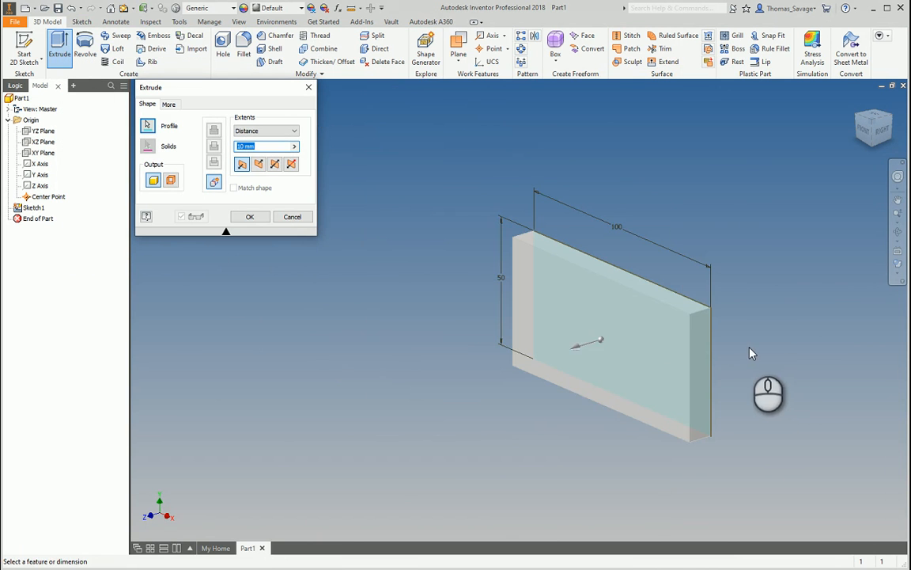
middle_click_drag(750, 353, 653, 294)
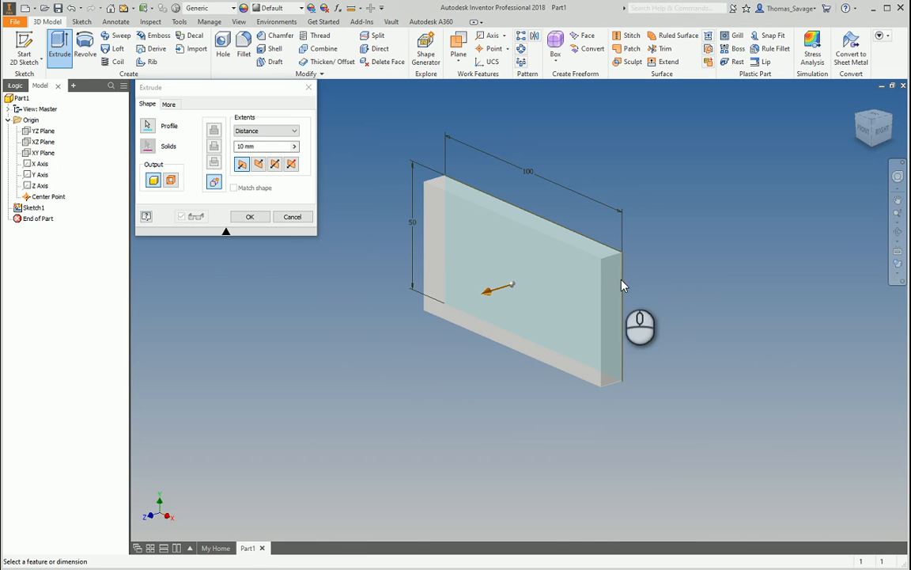
left_click(215, 182)
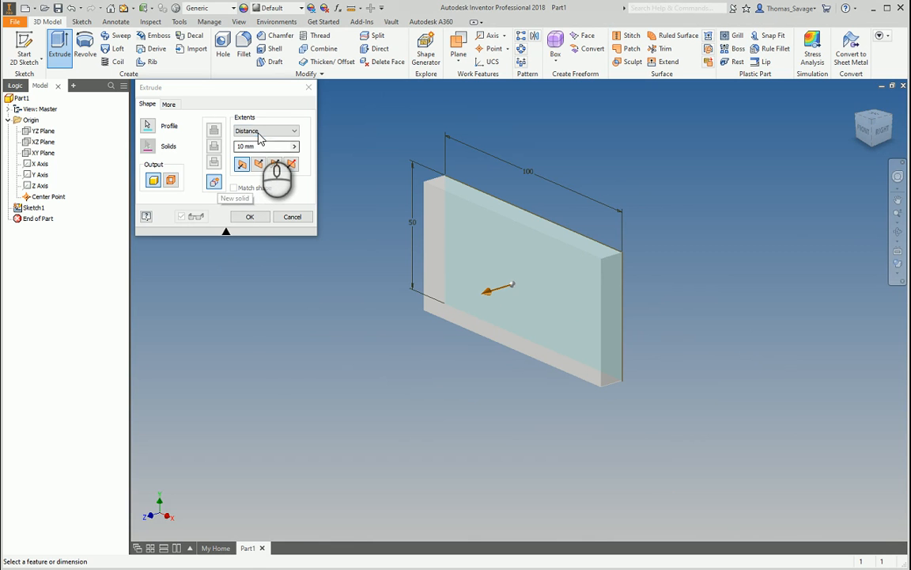
left_click(261, 135)
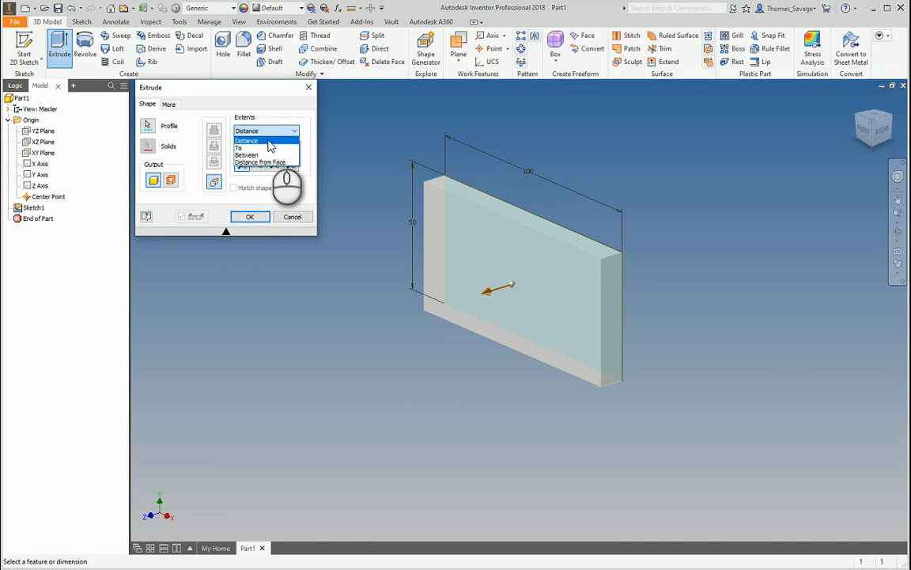
left_click(270, 141)
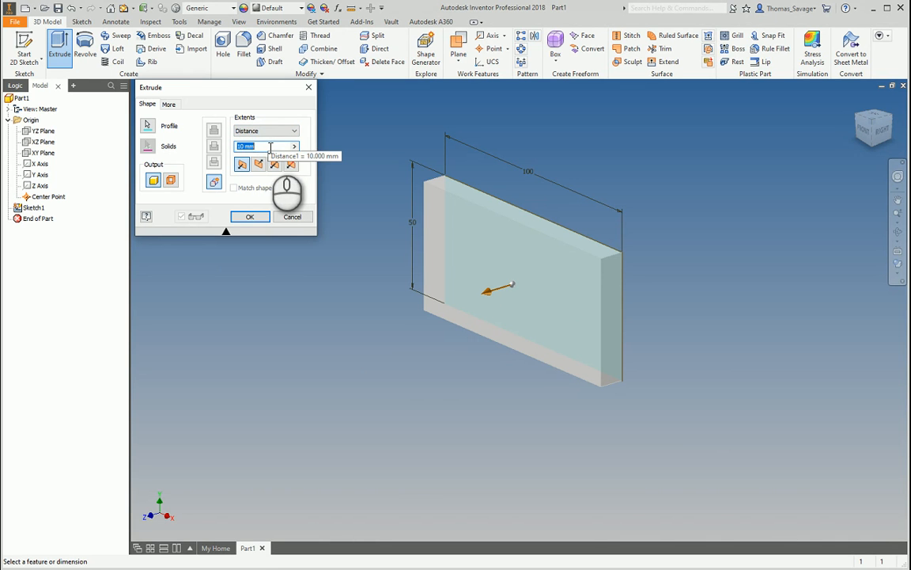
left_click(270, 147)
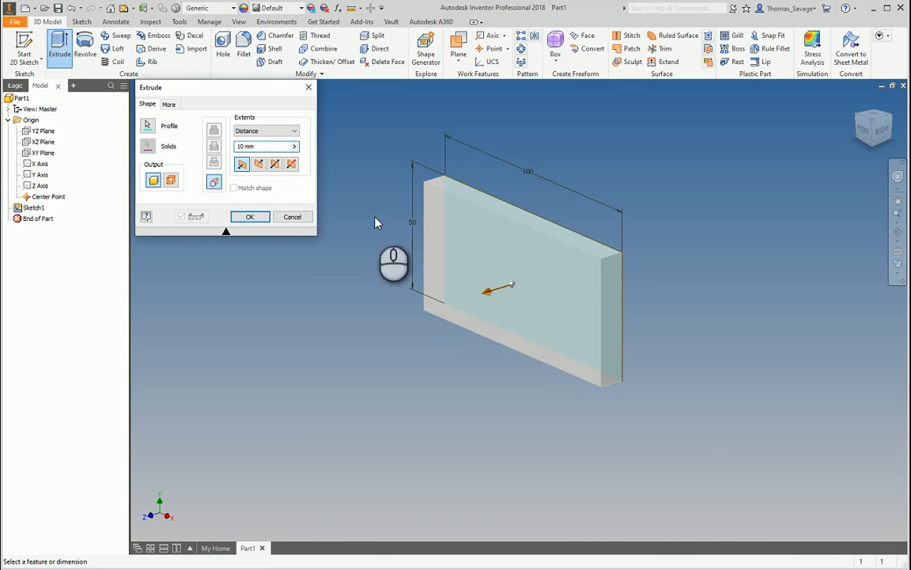
- Set the rectangle's extrusion distance to 50 mm
scroll(528, 280, "down", 3)
middle_click_drag(529, 295, 545, 314)
scroll(545, 314, "up", 3)
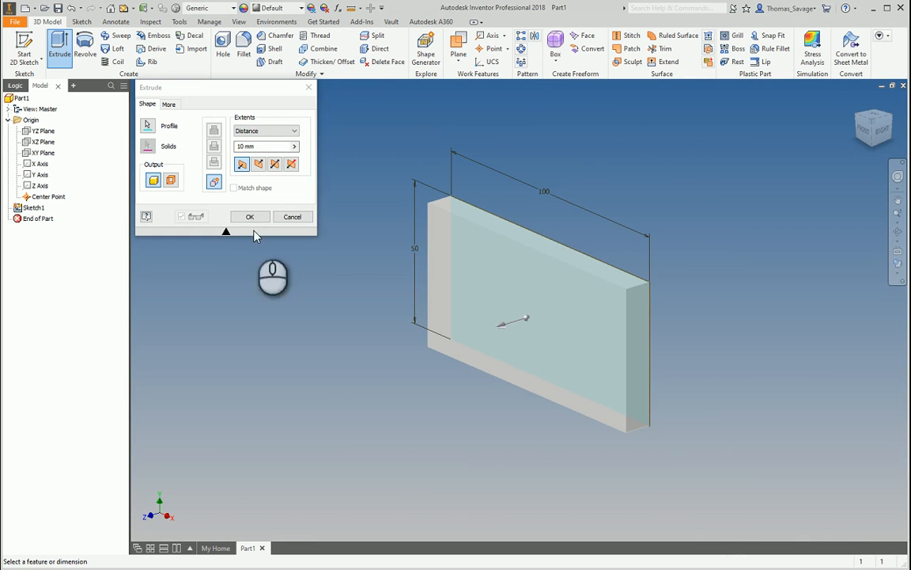
left_click(254, 146)
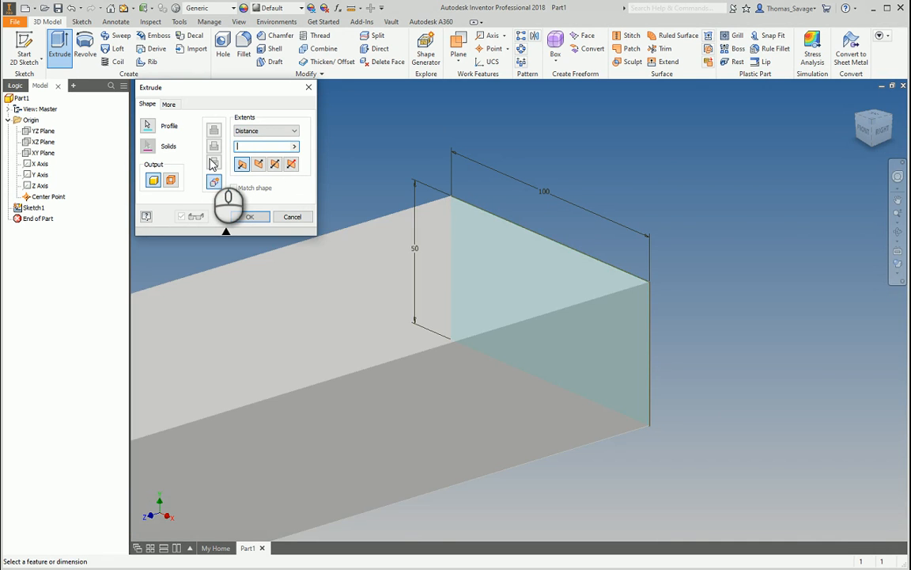
type("50")
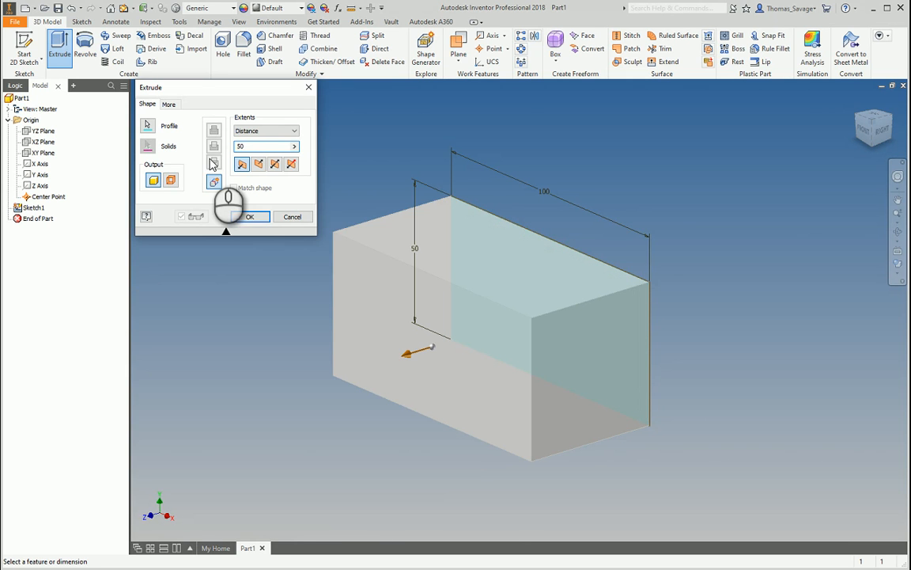
- Preview the symmetric and asymmetric directions, and complete the extrusion in the first direction only
left_click(274, 164)
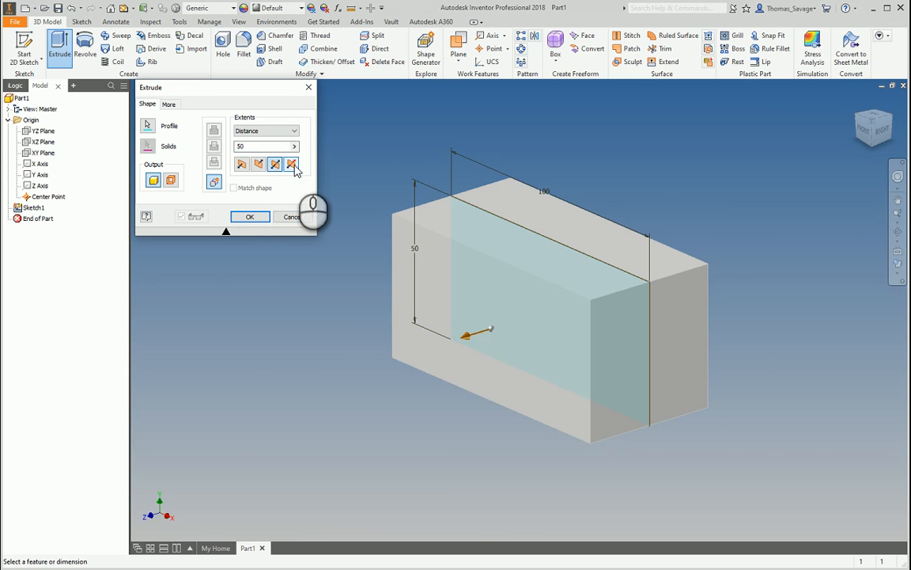
left_click(293, 165)
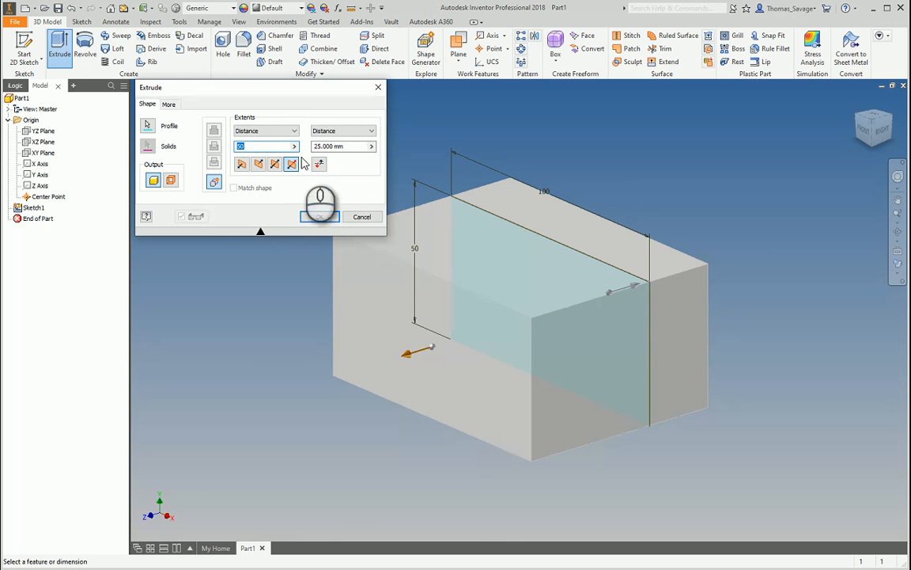
left_click(241, 165)
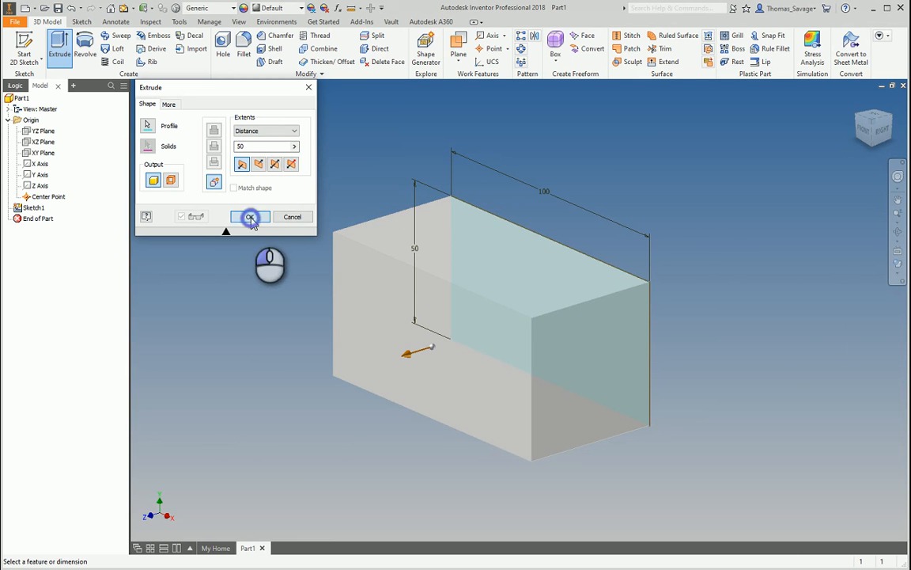
left_click(250, 217)
- Change the model's visual style to Technical Illustration
left_click(899, 266)
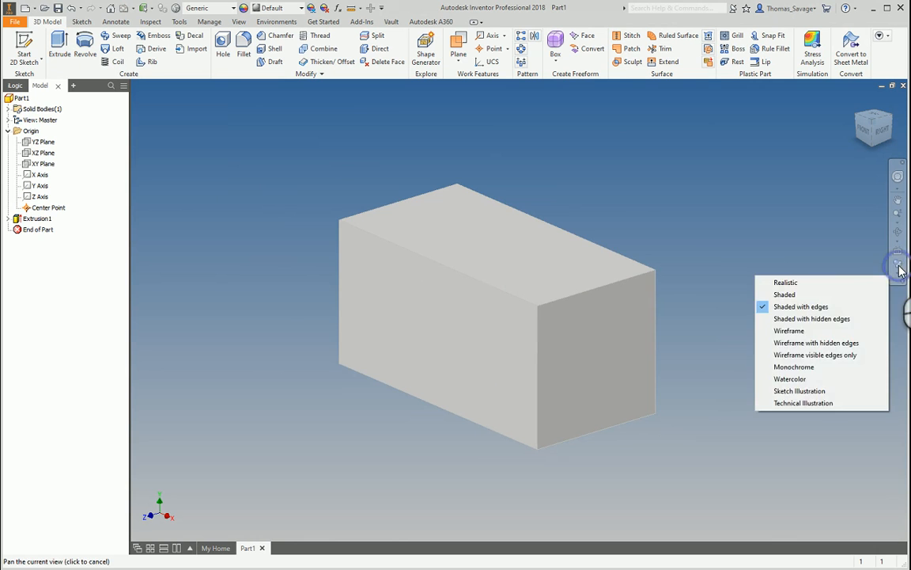
left_click(851, 260)
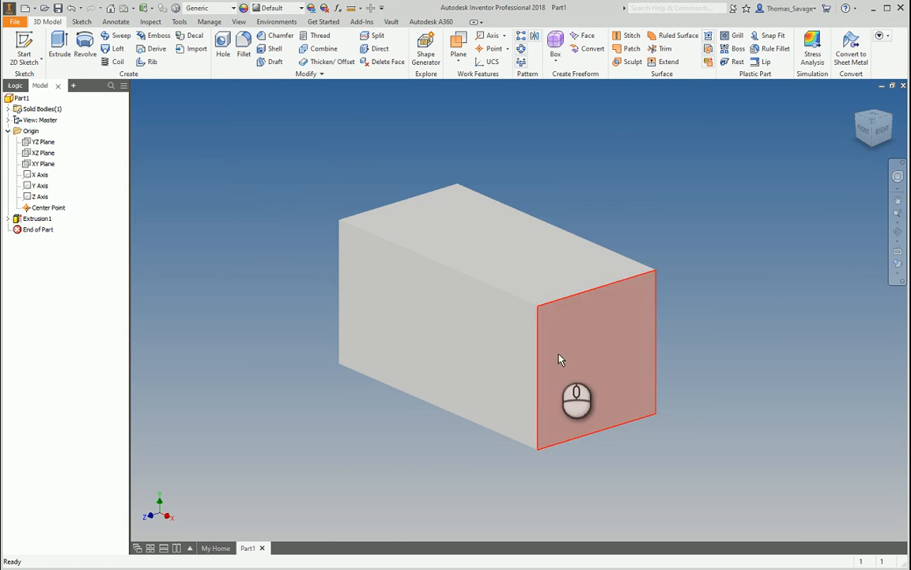
left_click(898, 264)
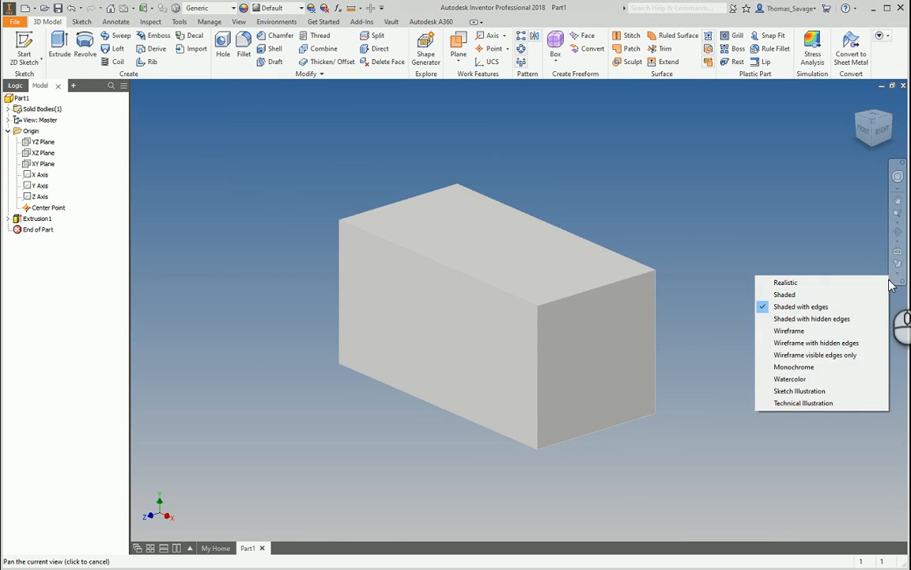
left_click(815, 403)
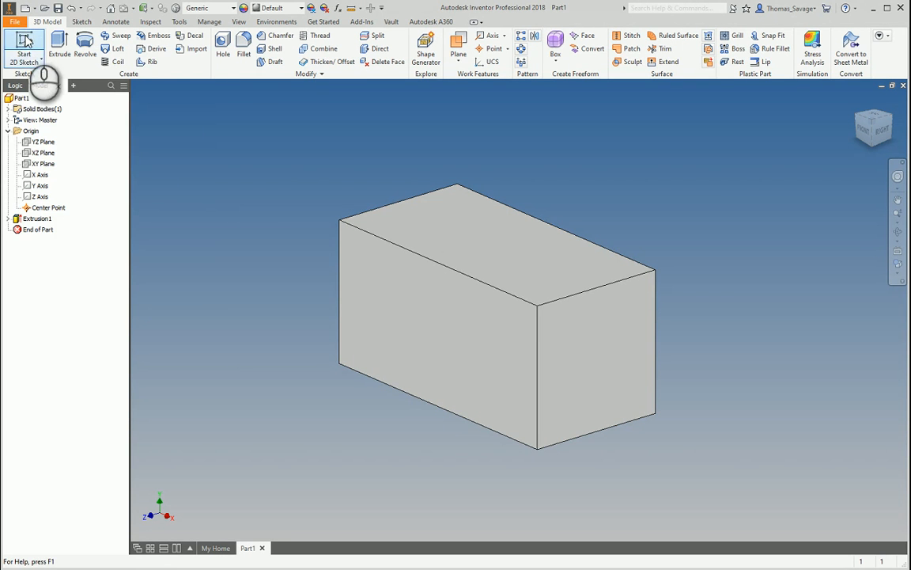
- Start a sketch on the block's right end face and draw a center-point circle about 16.5 mm in diameter near the face's middle
left_click(27, 42)
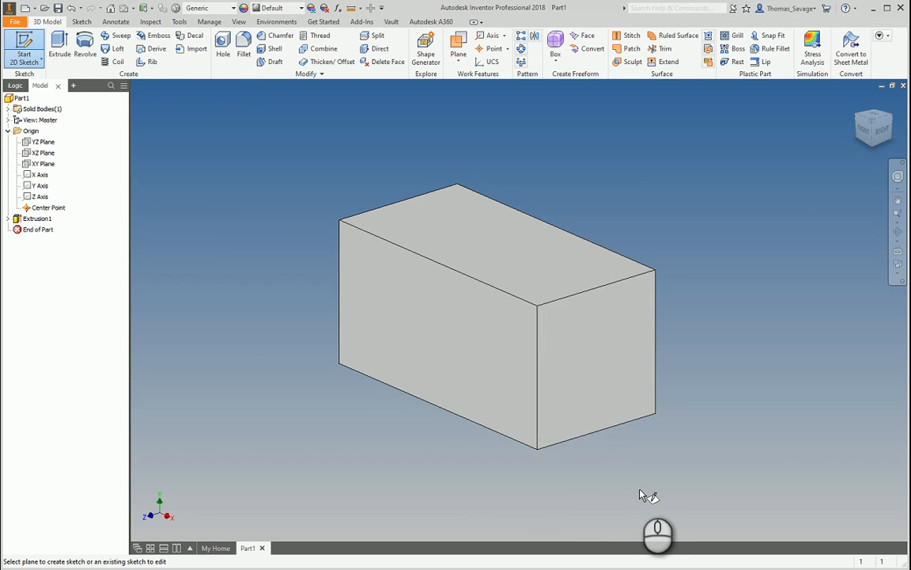
left_click(596, 336)
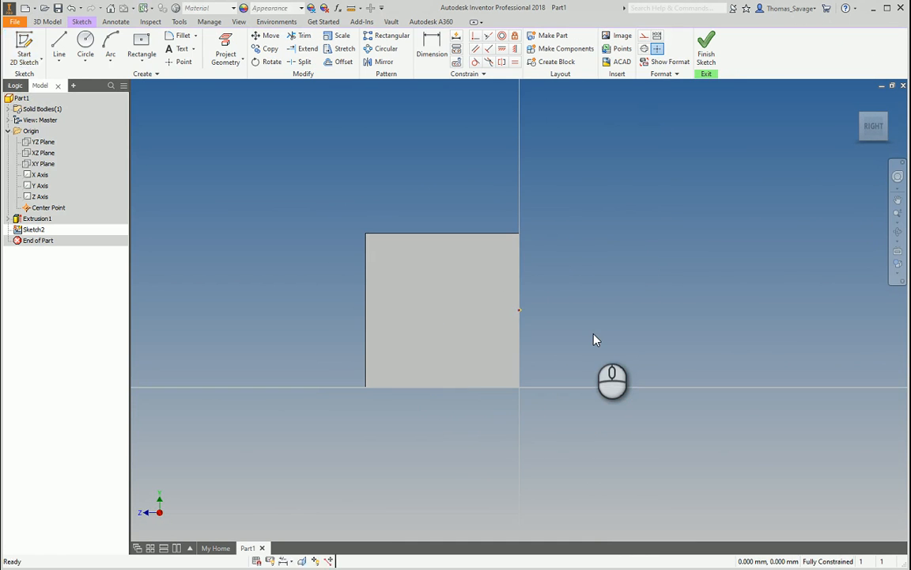
left_click(85, 43)
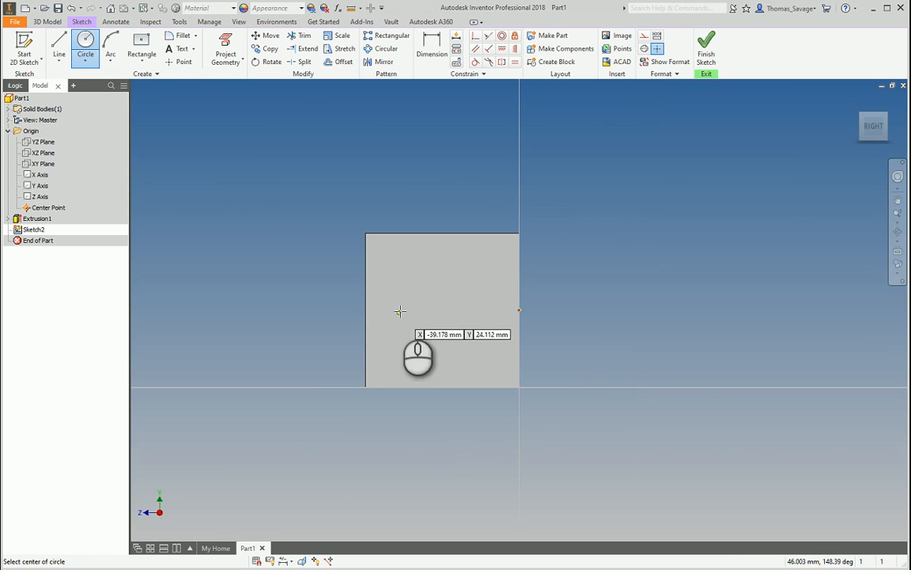
left_click(89, 61)
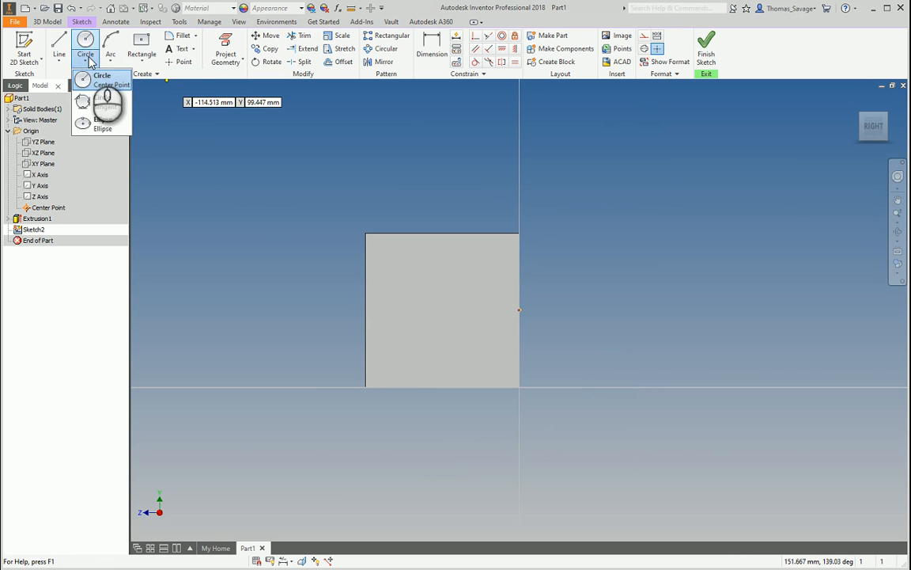
left_click(102, 79)
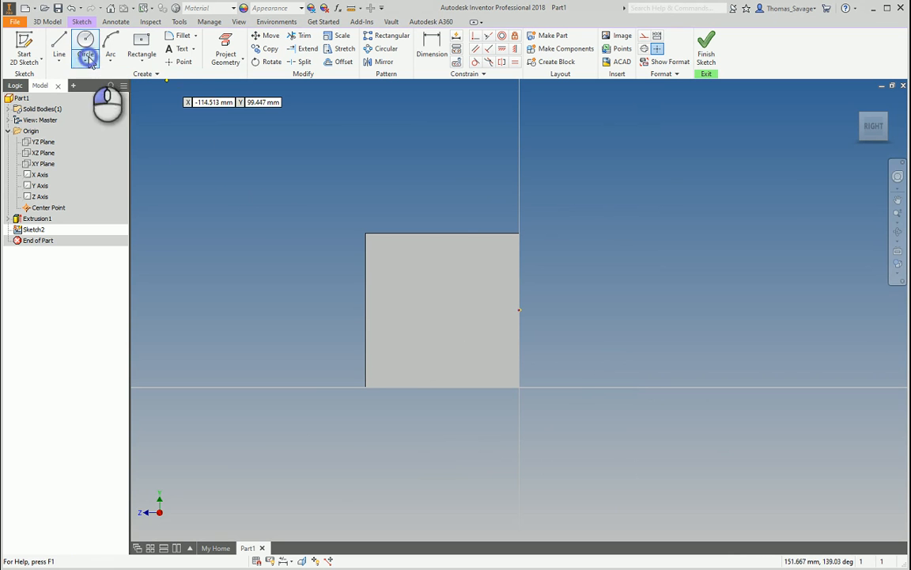
left_click(440, 317)
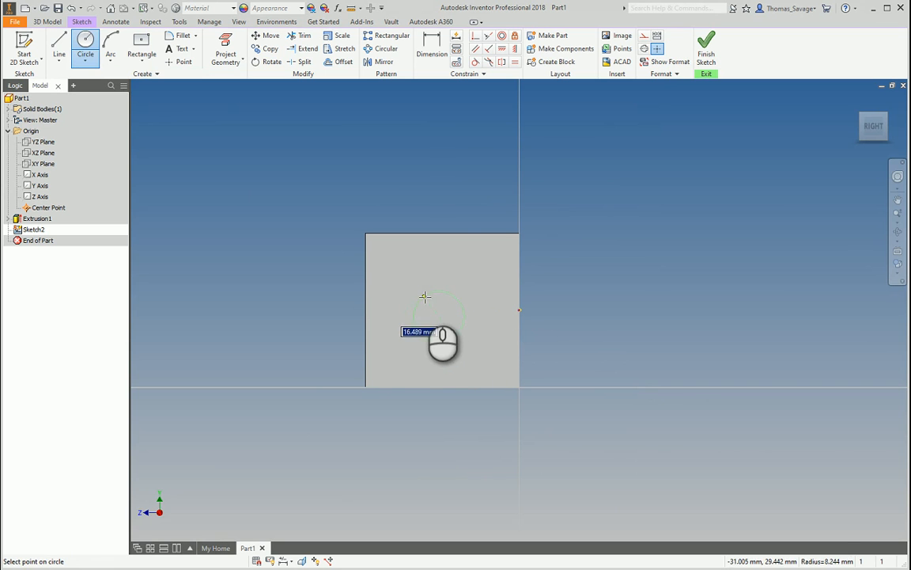
left_click(425, 297)
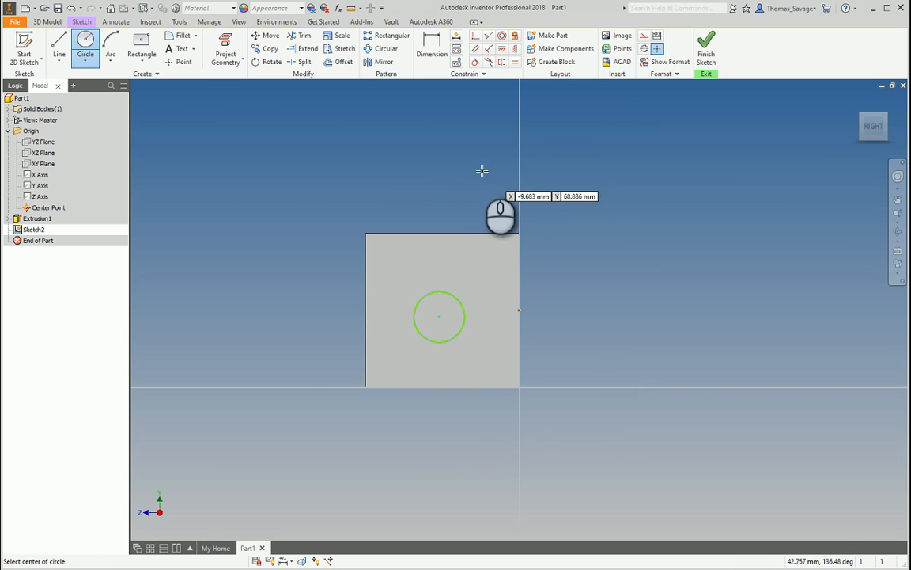
- Dimension the circle's diameter at 20 mm
left_click(432, 49)
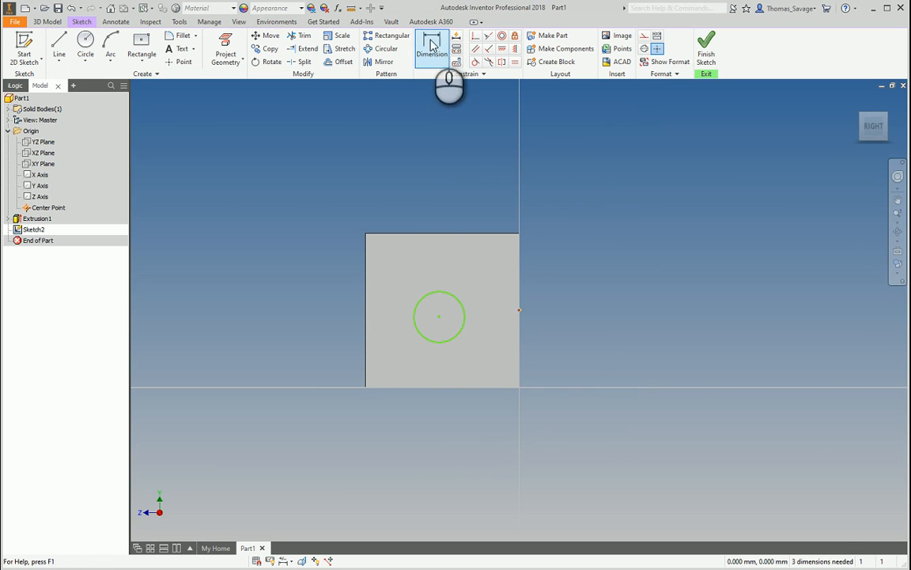
left_click(464, 310)
left_click(553, 267)
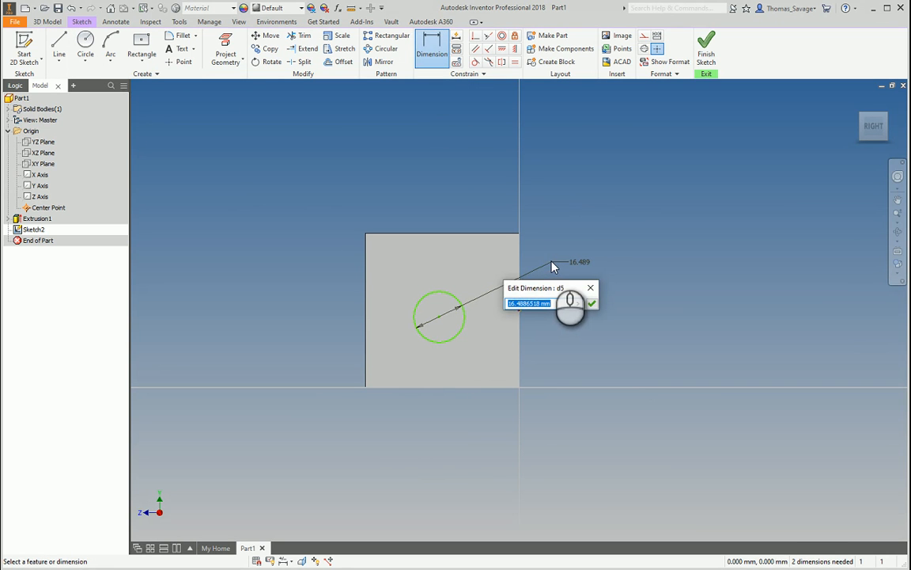
type("20")
key("Return")
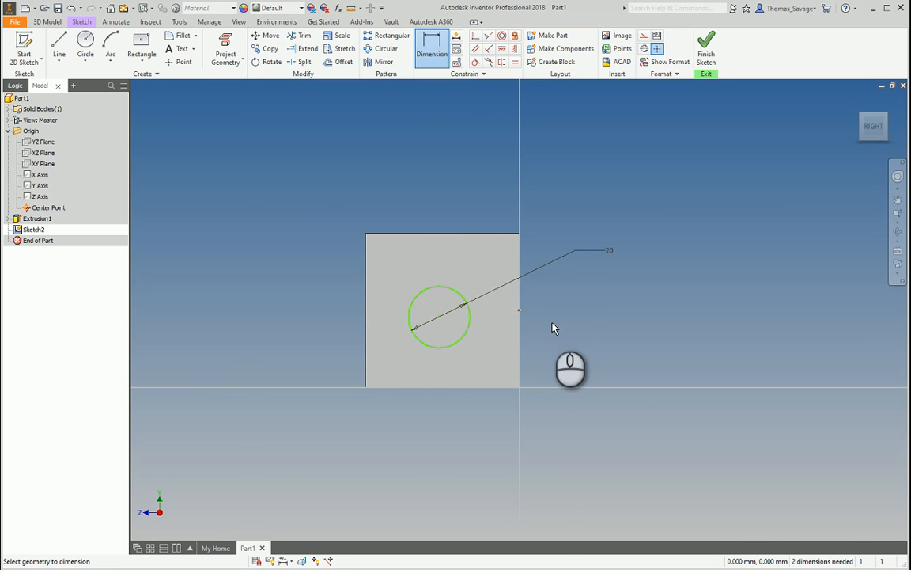
- Dimension the circle's center 25 mm horizontally from the end face's left vertical edge
left_click(433, 46)
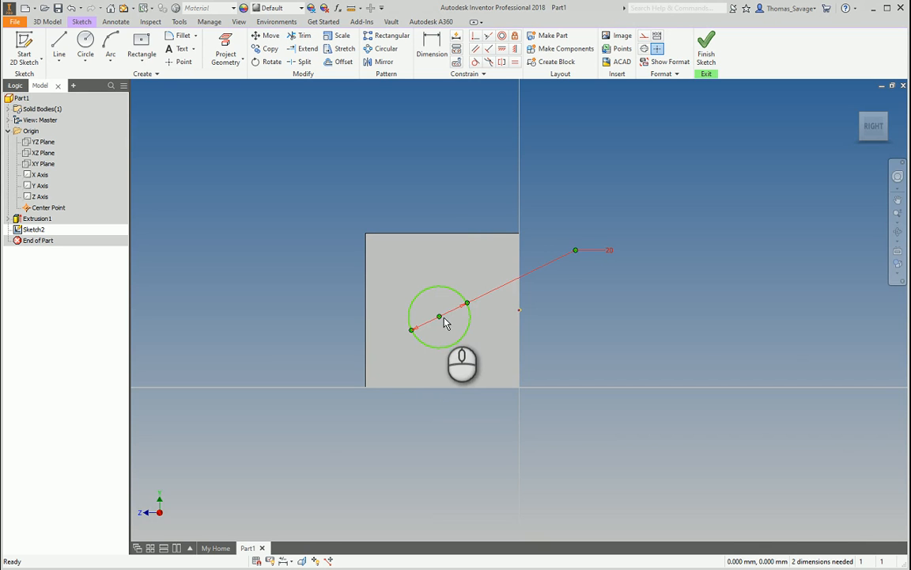
left_click(446, 210)
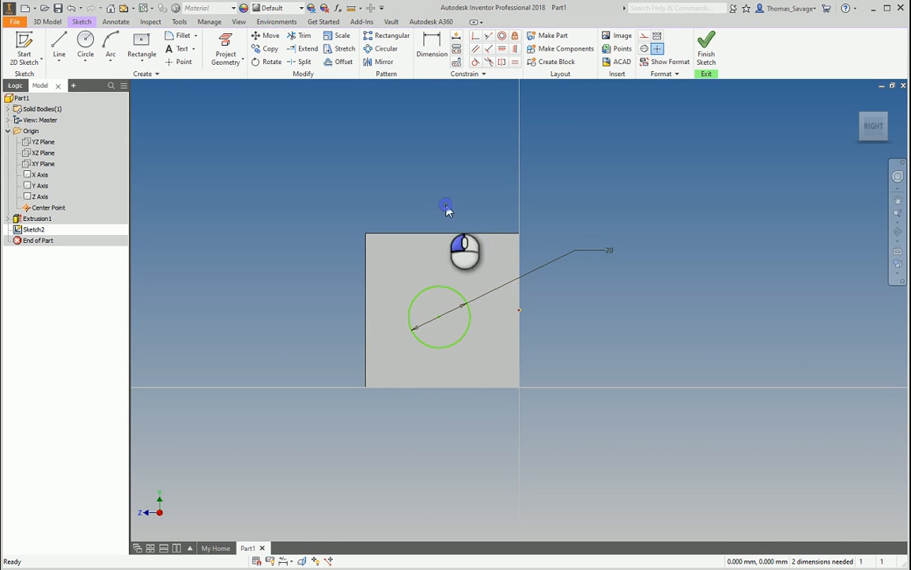
left_click(433, 42)
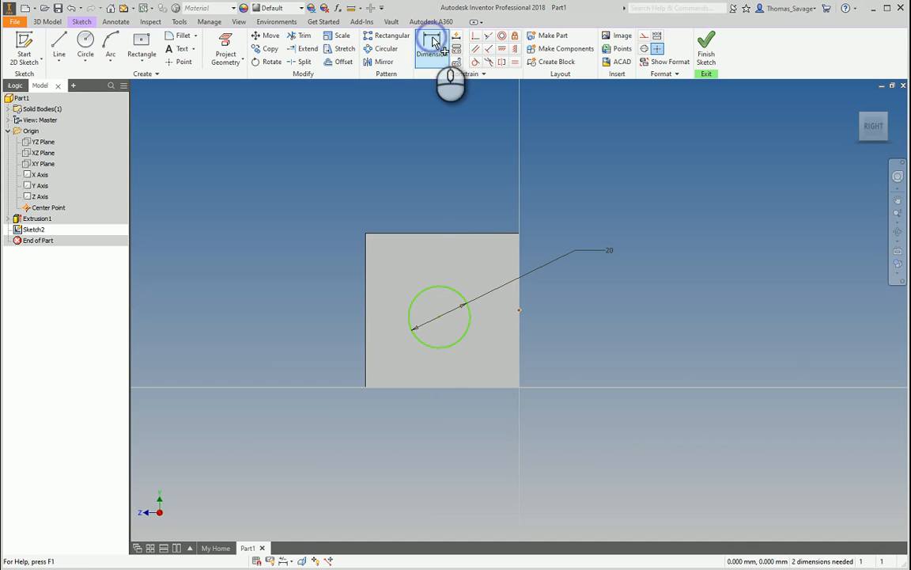
left_click(367, 309)
left_click(417, 331)
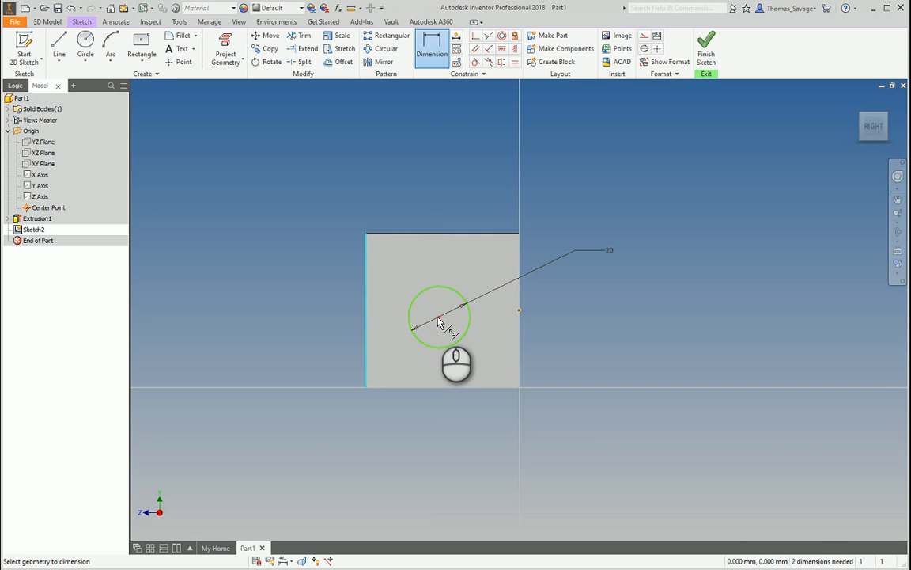
left_click(437, 317)
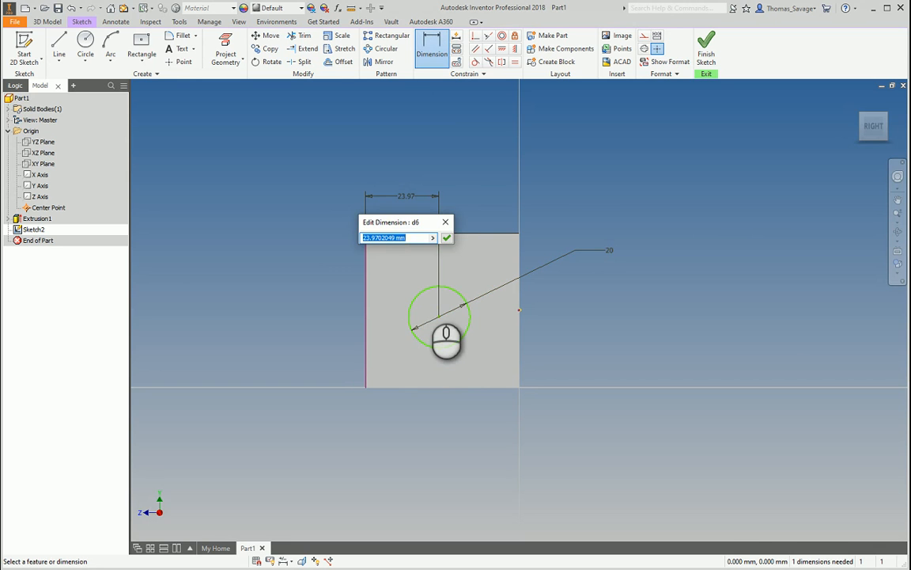
key("Return")
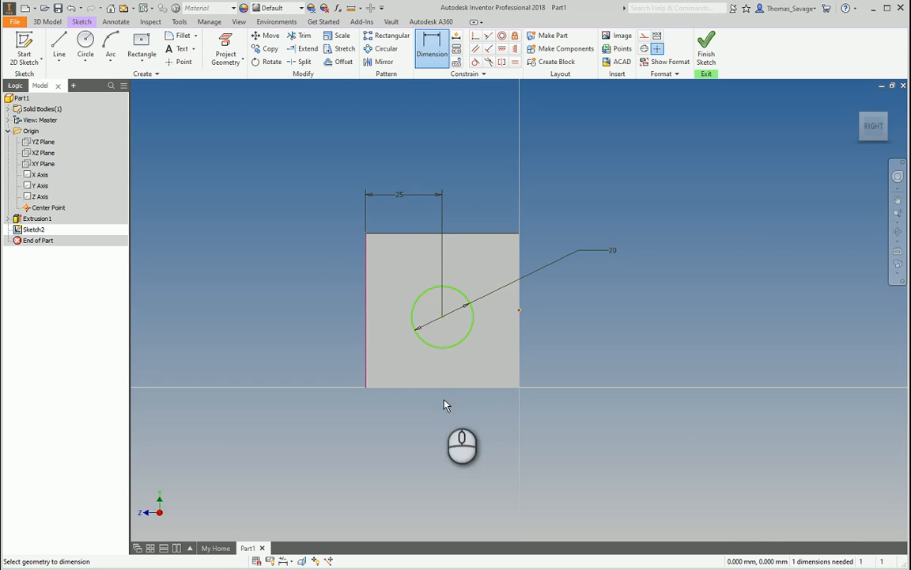
- Dimension the circle's center 25 mm below the end face's top edge and finish the sketch
left_click(414, 234)
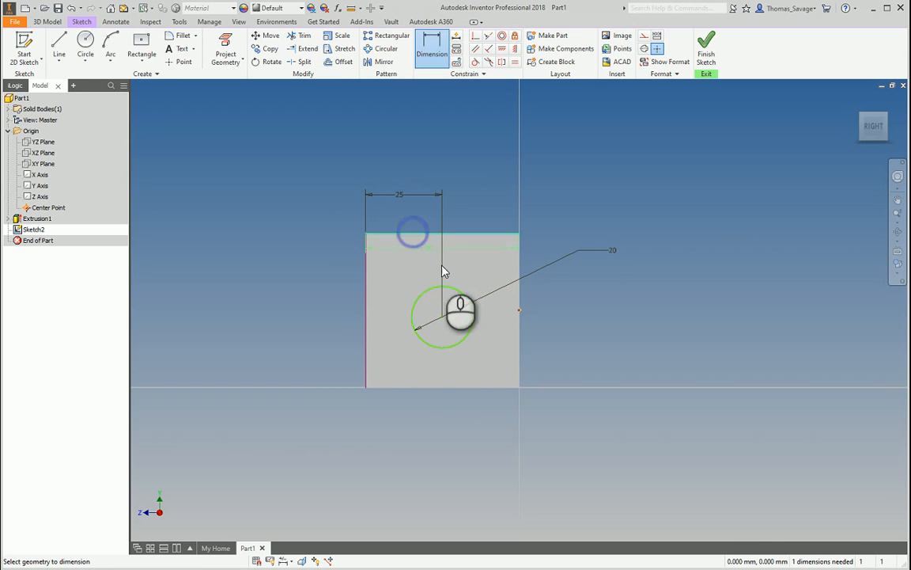
left_click(443, 318)
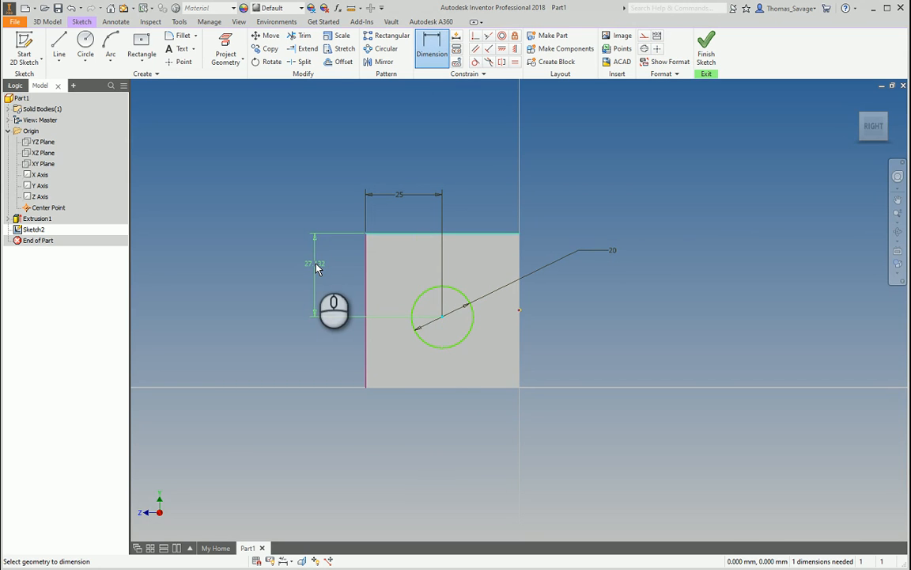
left_click(317, 266)
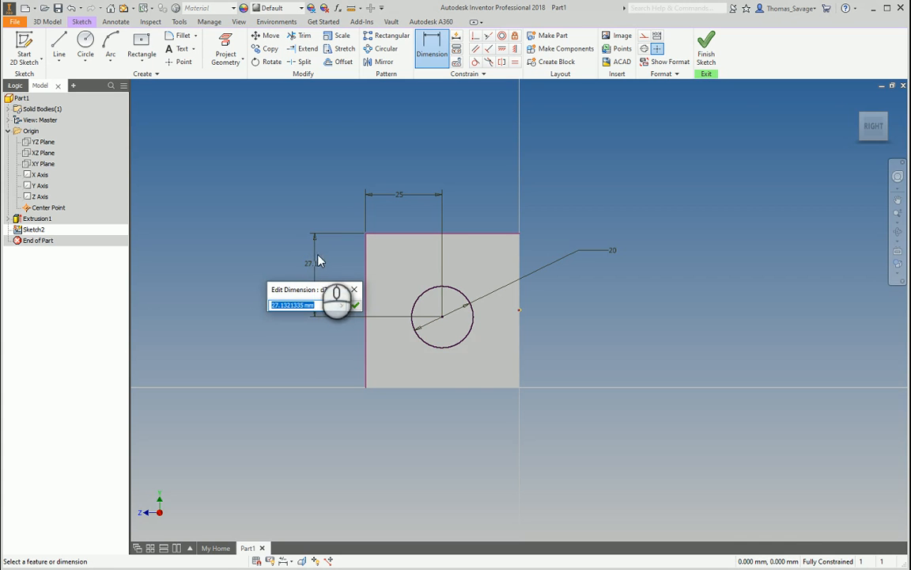
type("25")
key("Return")
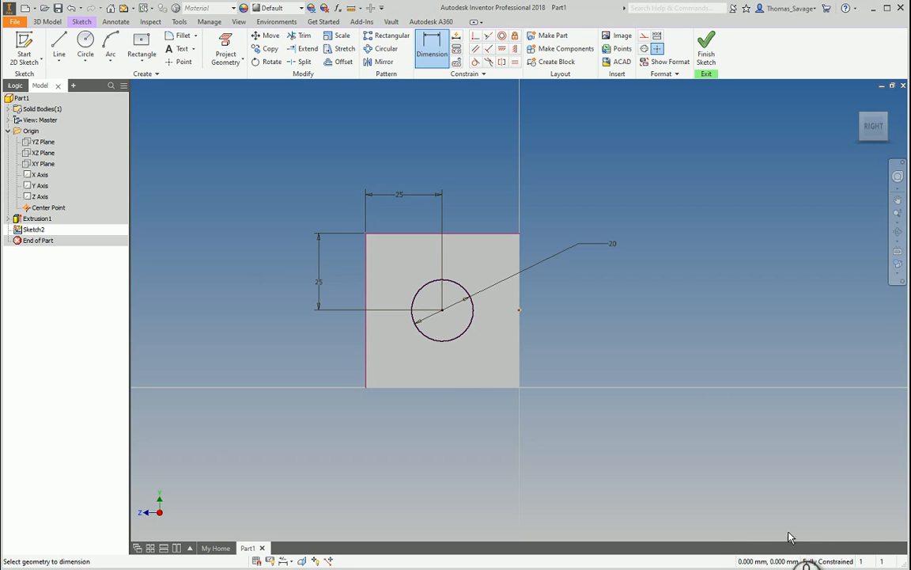
left_click(706, 49)
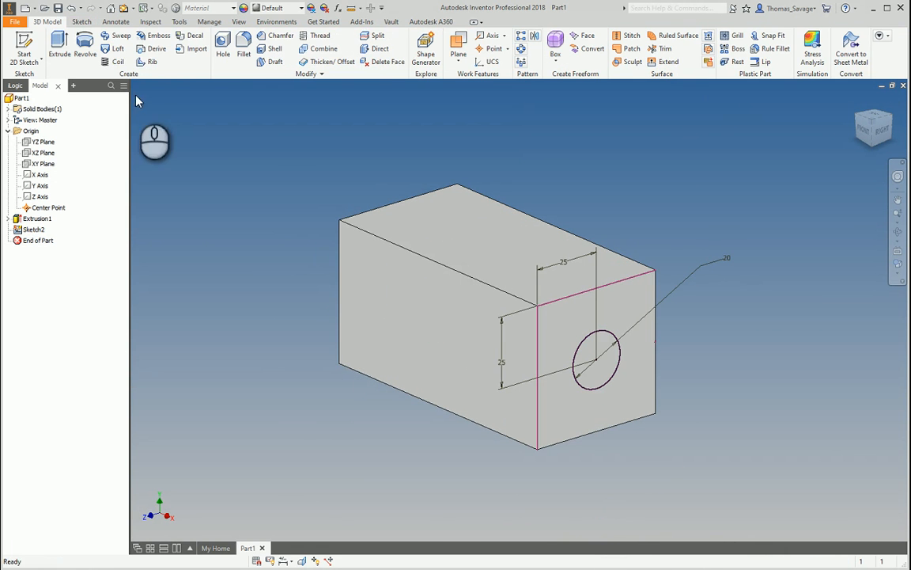
- Extrude the circle as a 100 mm cut in the second direction through the block, and restore the home view
left_click(62, 54)
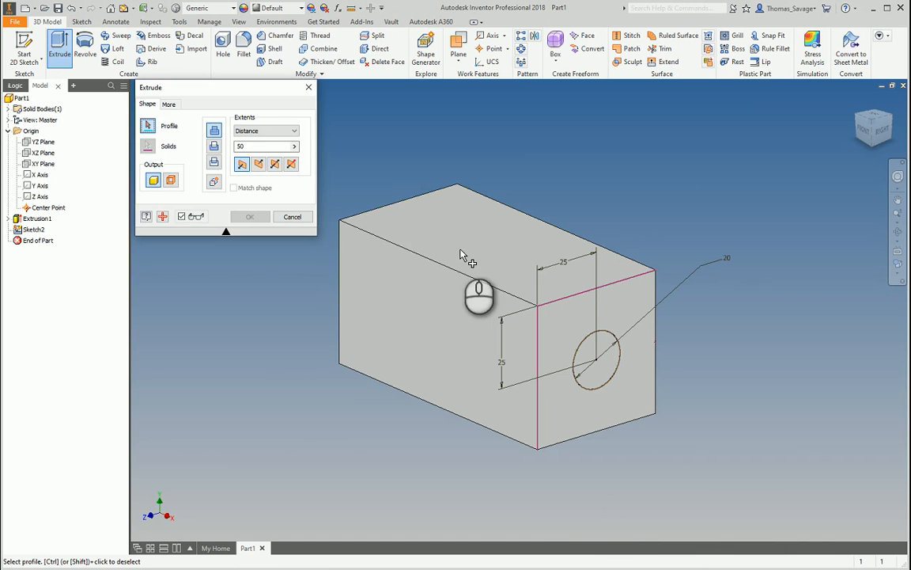
left_click(614, 367)
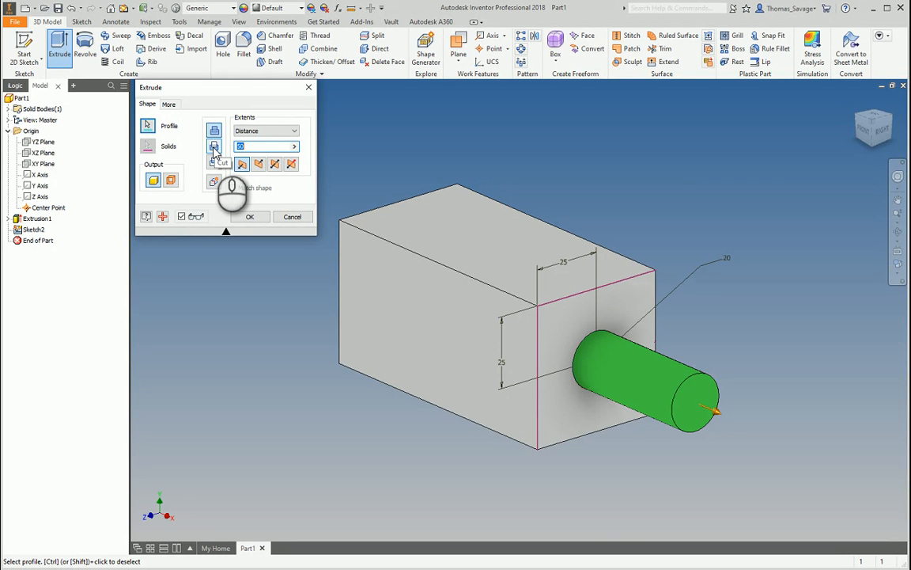
left_click(214, 147)
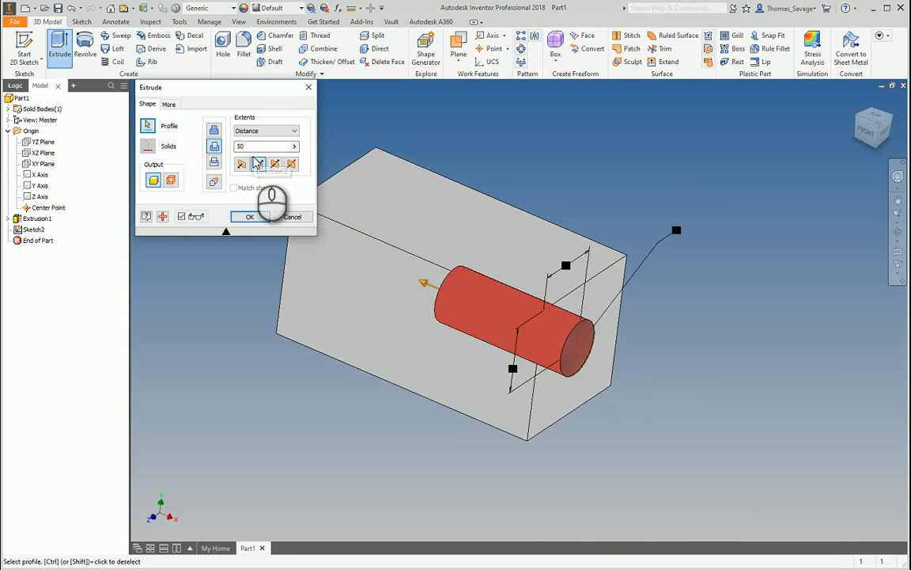
double_click(261, 146)
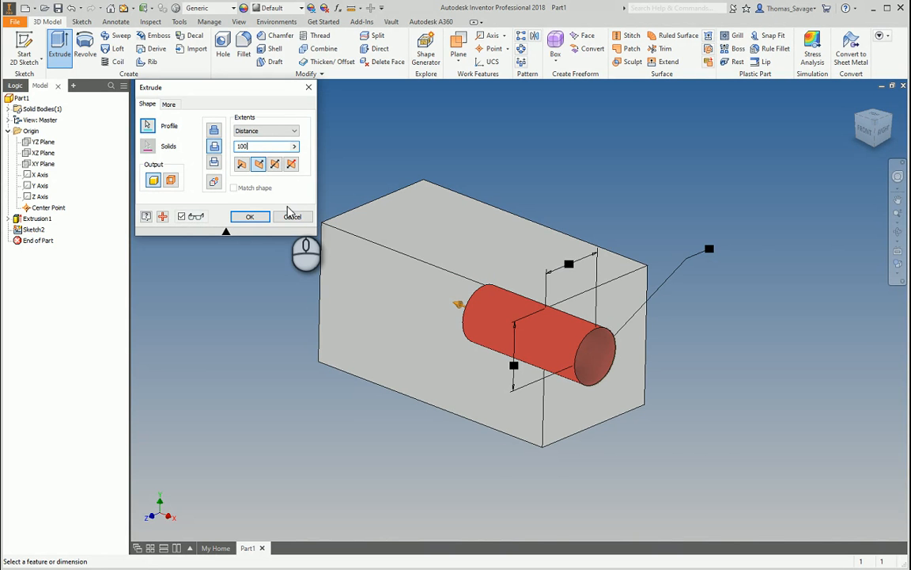
middle_click_drag(680, 393, 265, 220, "shift")
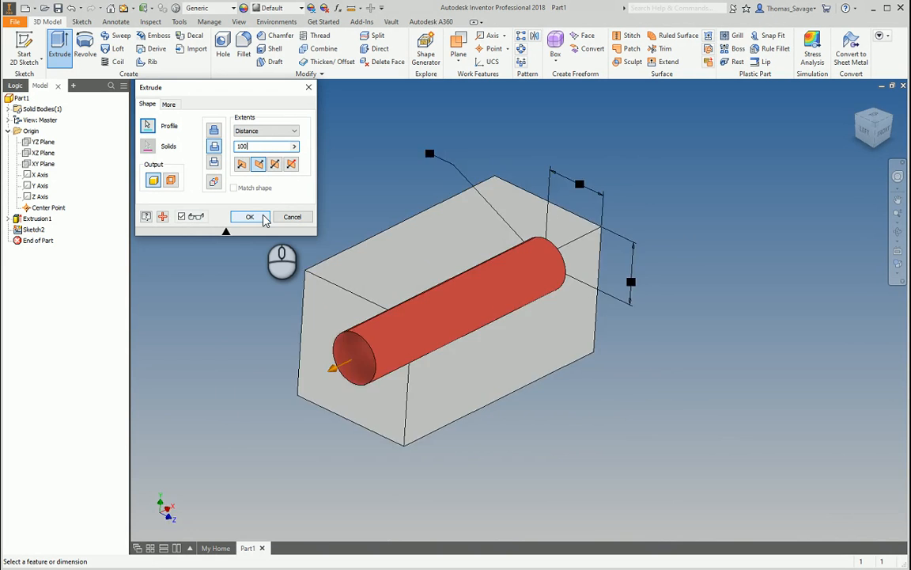
left_click(265, 218)
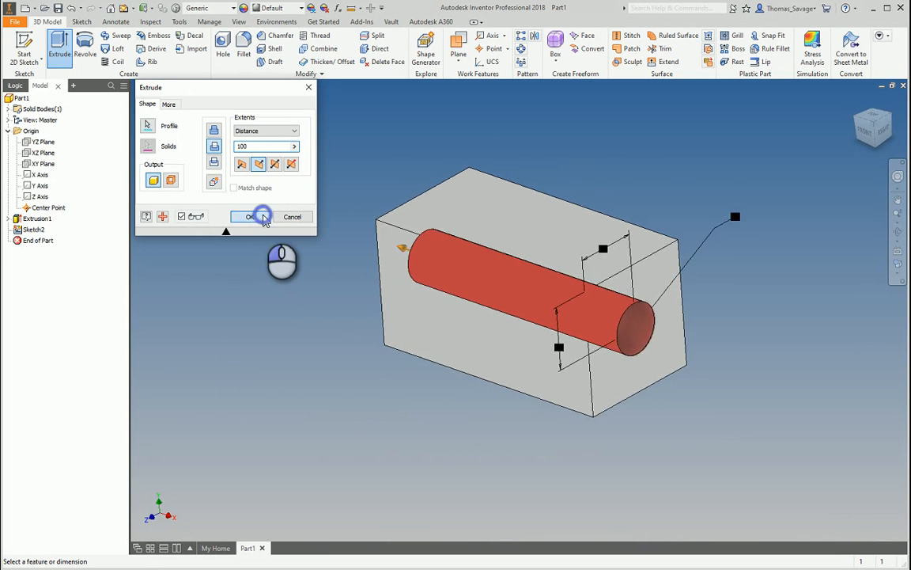
left_click(872, 136)
key("F6")
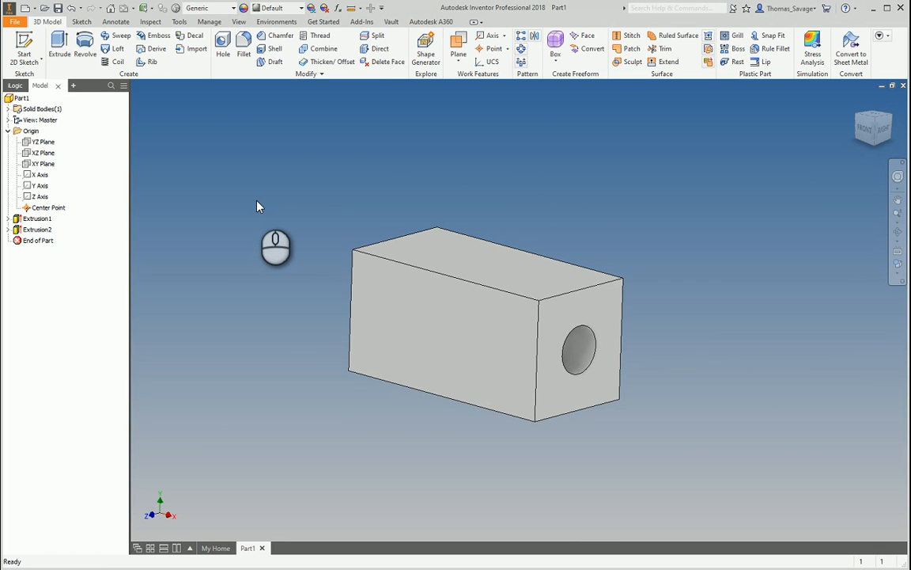
- Apply a 10 mm fillet to the block's long top front edge, keeping the Fillet command open
left_click(244, 46)
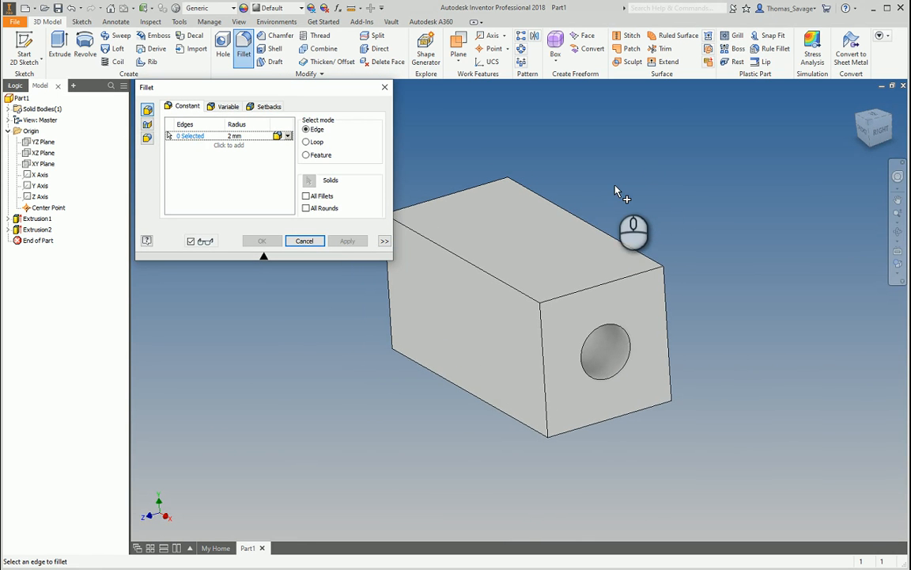
left_click(486, 275)
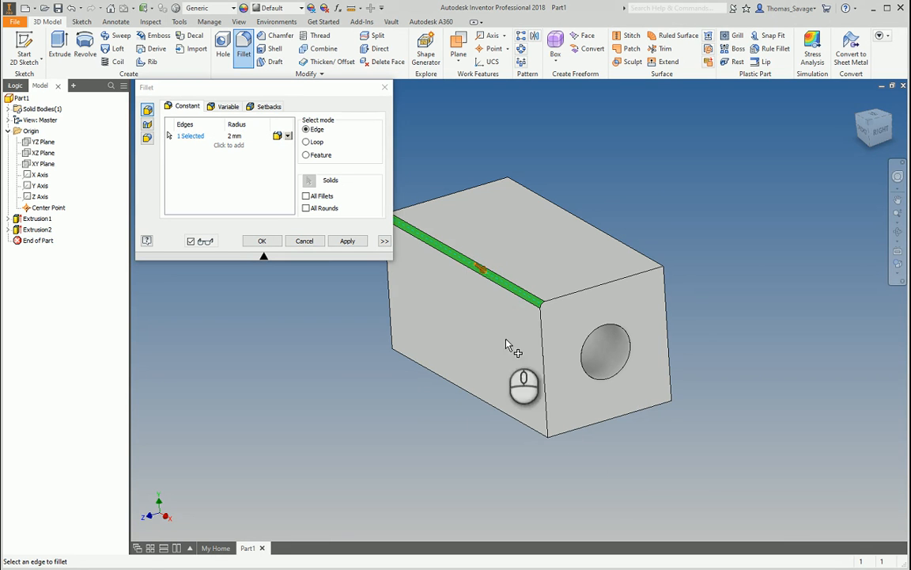
scroll(621, 469, "up", 5)
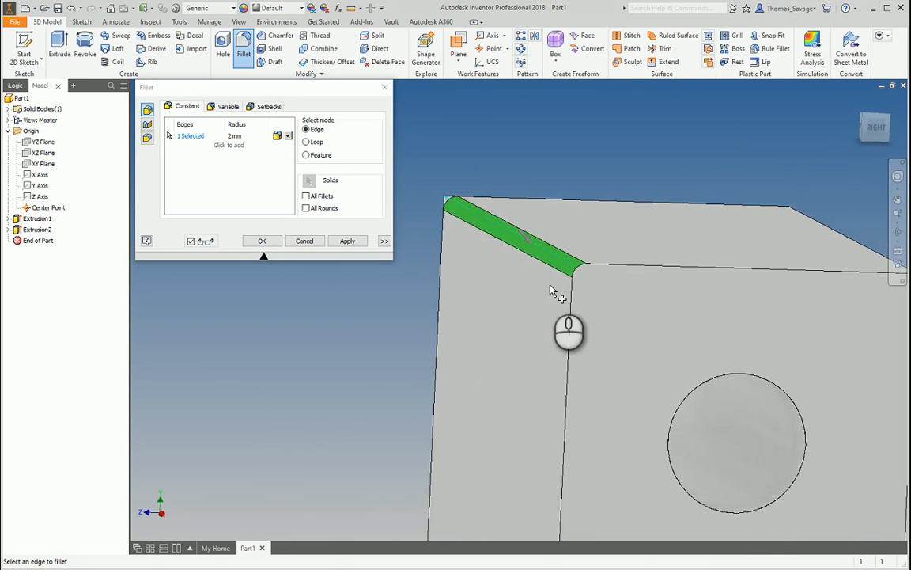
left_click(241, 136)
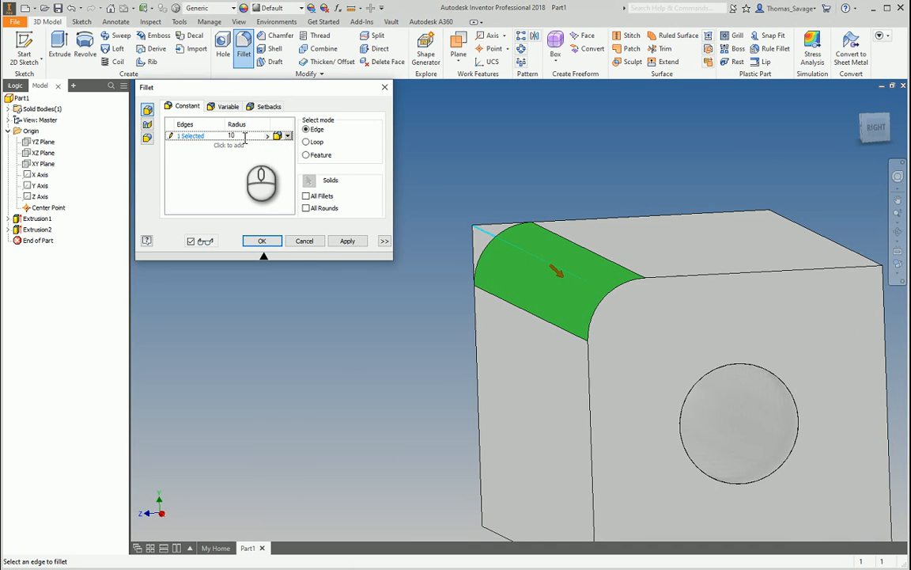
left_click(348, 246)
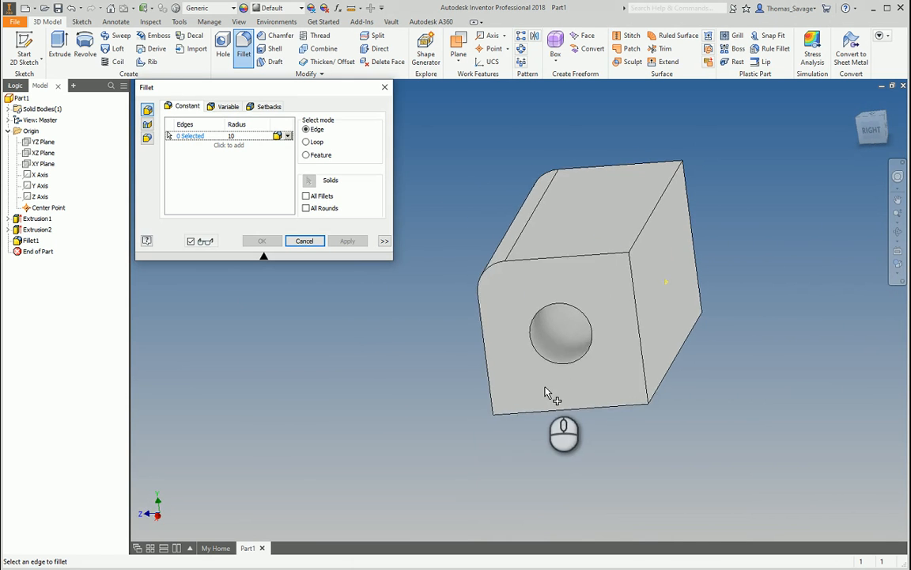
- Fillet the right end face's tangent edge chain, along its top and front vertical edges, with a 10 mm radius
left_click(598, 276)
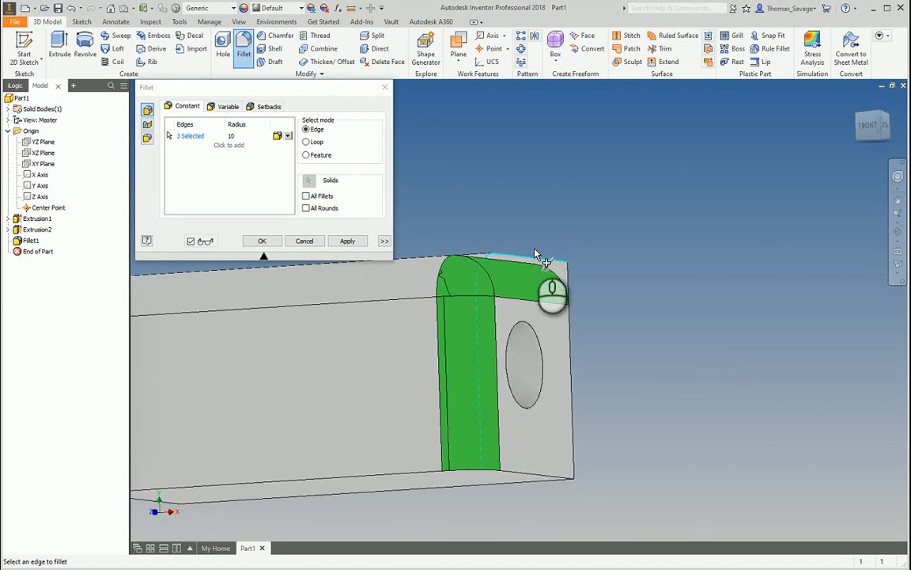
left_click(348, 241)
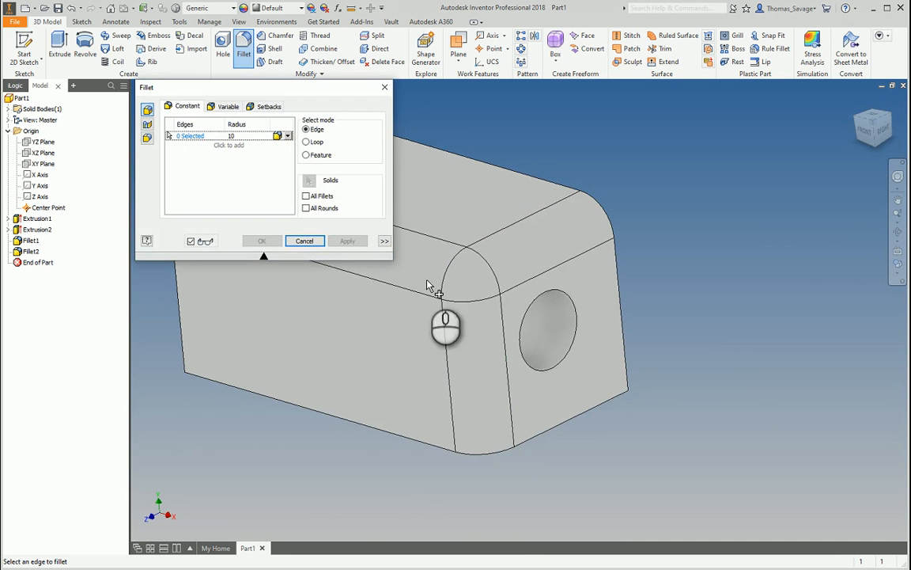
left_click(307, 241)
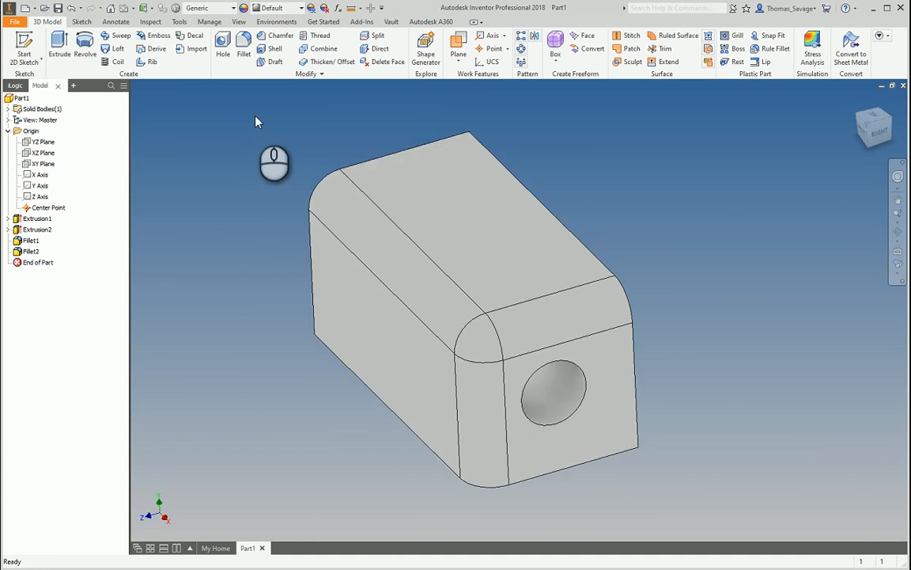
- Chamfer the rear vertical edge of the block's left end by a distance of 10 mm
left_click(276, 37)
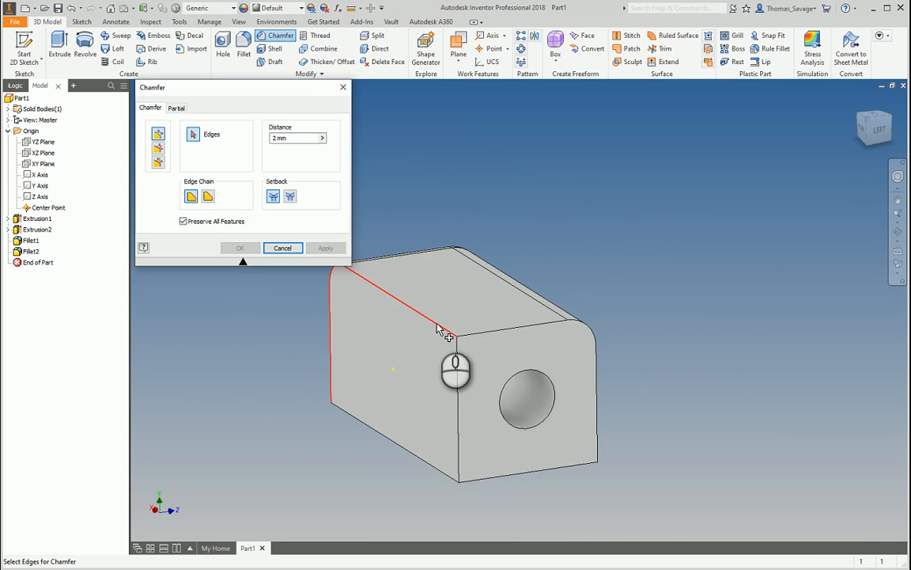
left_click(457, 361)
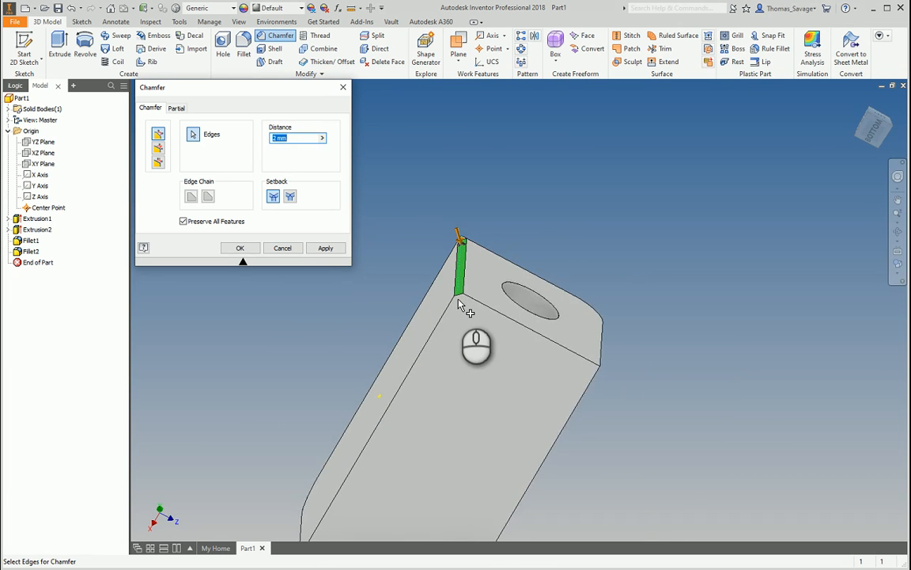
scroll(459, 300, "down", 3)
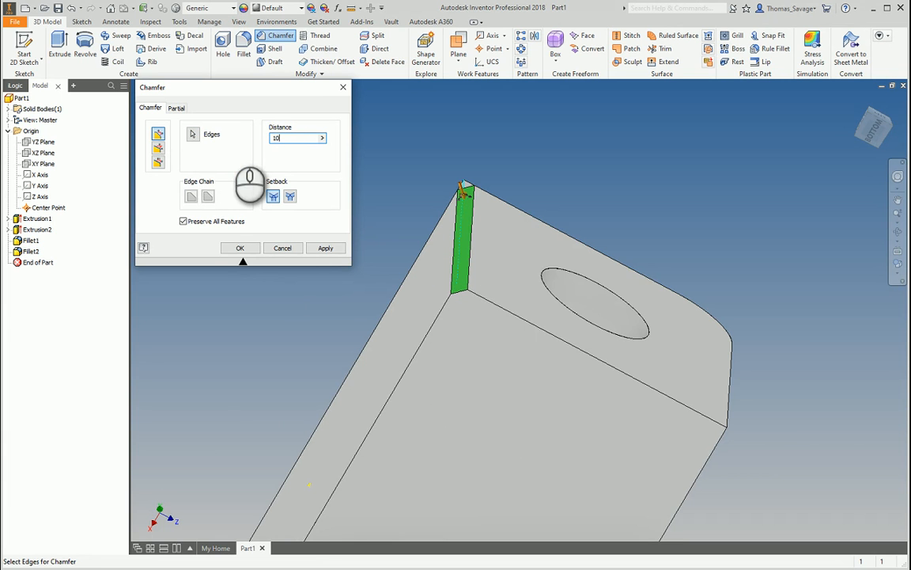
middle_click_drag(306, 229, 425, 338, "shift")
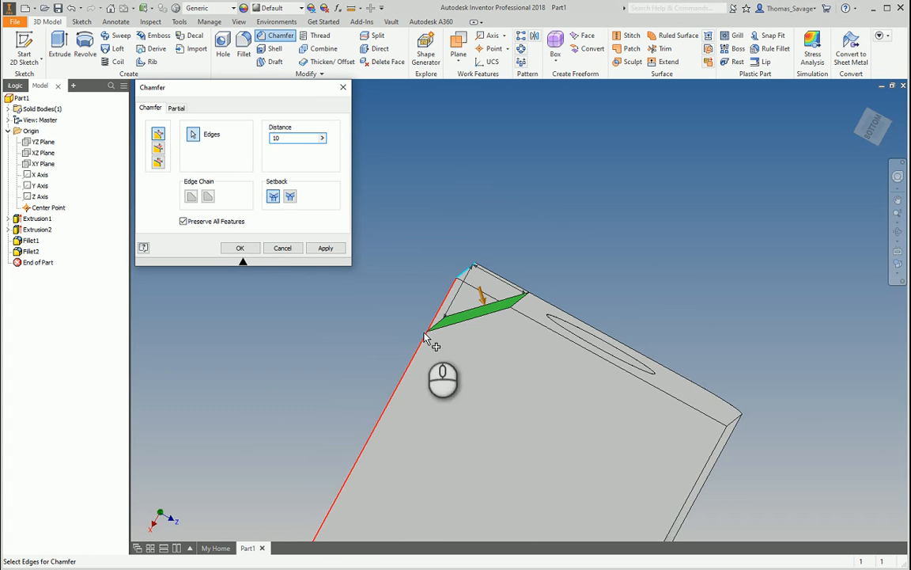
left_click(324, 249)
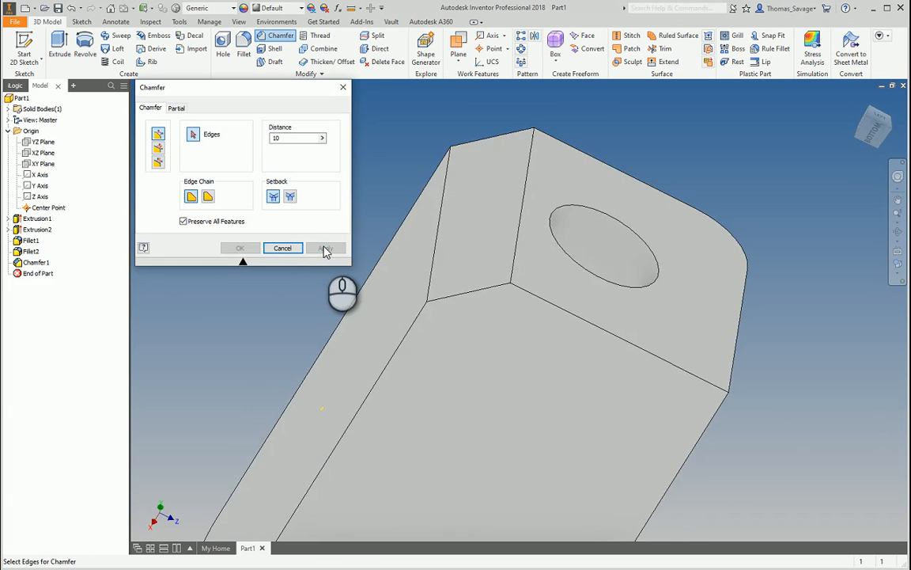
key("F5")
left_click(284, 248)
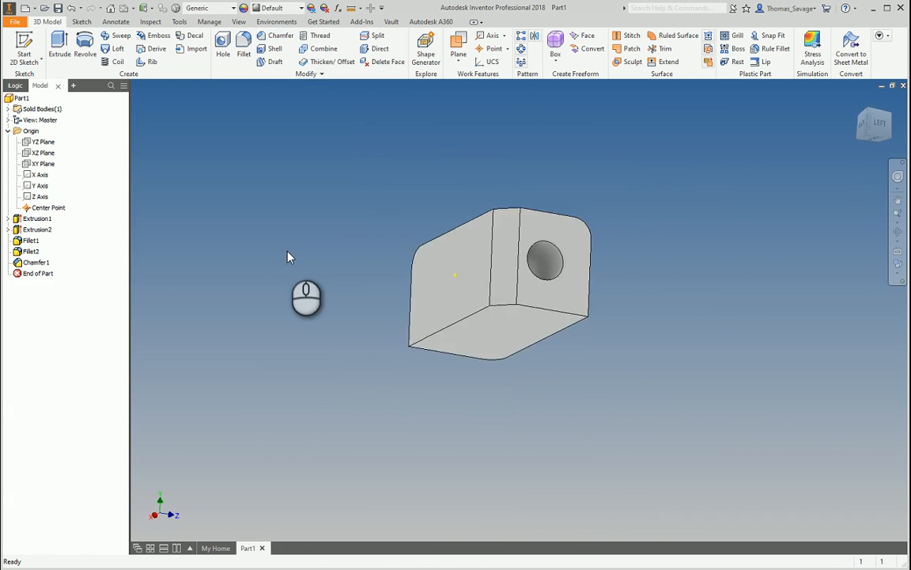
middle_click_drag(287, 257, 210, 92, "shift")
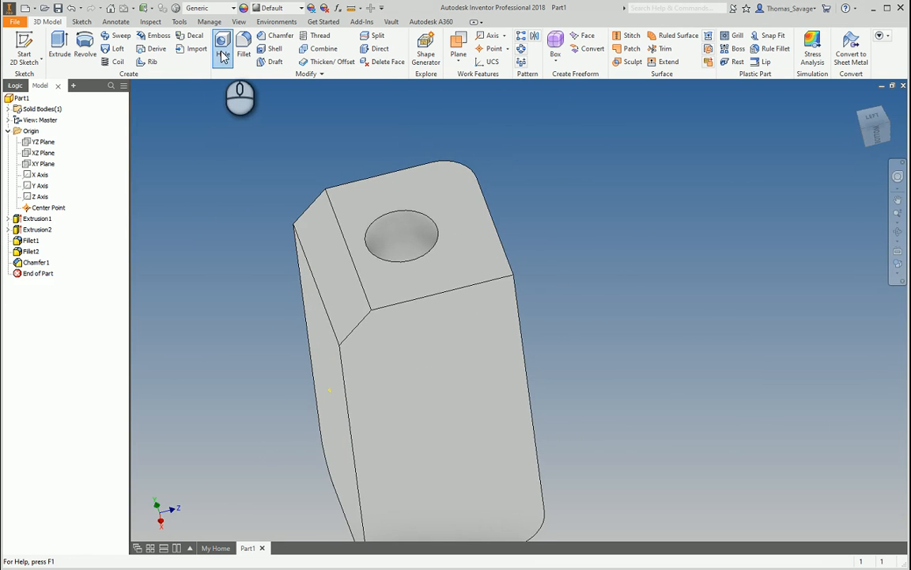
left_click(223, 56)
mouse_move(378, 319)
middle_mouse_down("shift")
mouse_move(441, 356)
mouse_move(363, 320)
middle_mouse_up("shift")
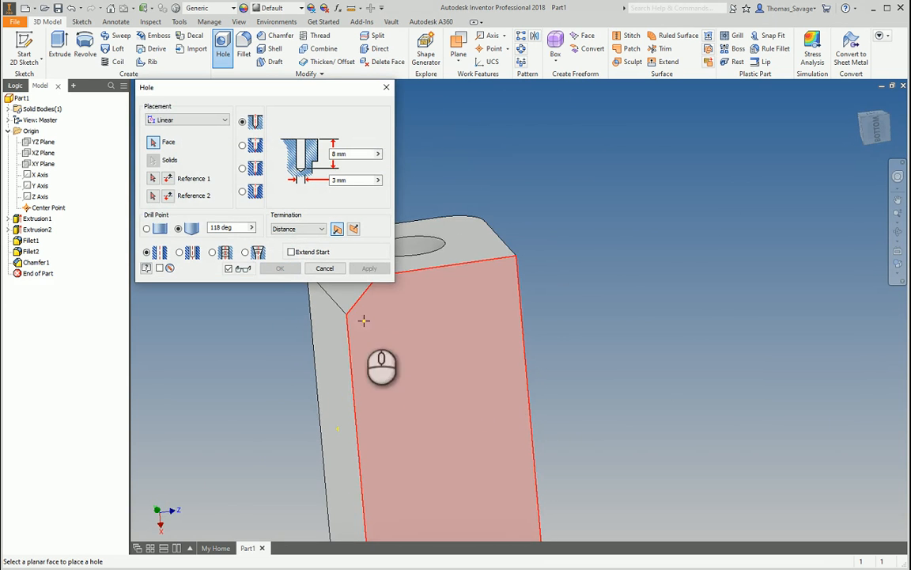
left_click(386, 87)
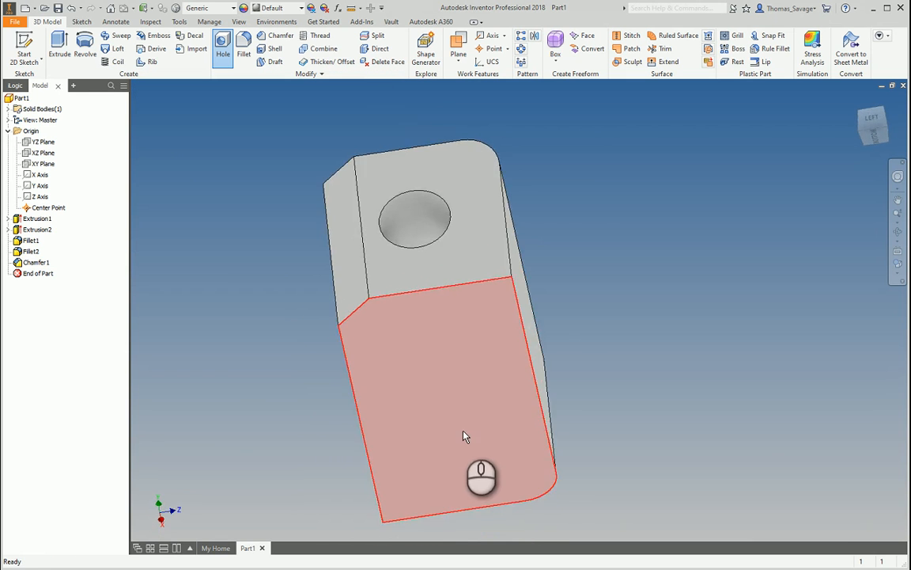
middle_click_drag(410, 246, 464, 307)
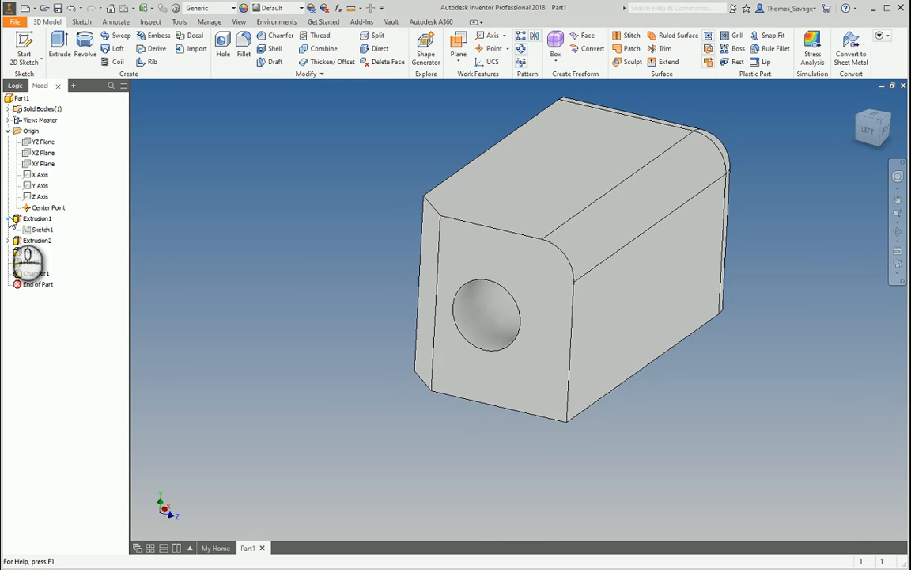
- Examine the two extrusions in the feature tree, and open the base block's extrusion definition to review its settings before closing it
double_click(45, 229)
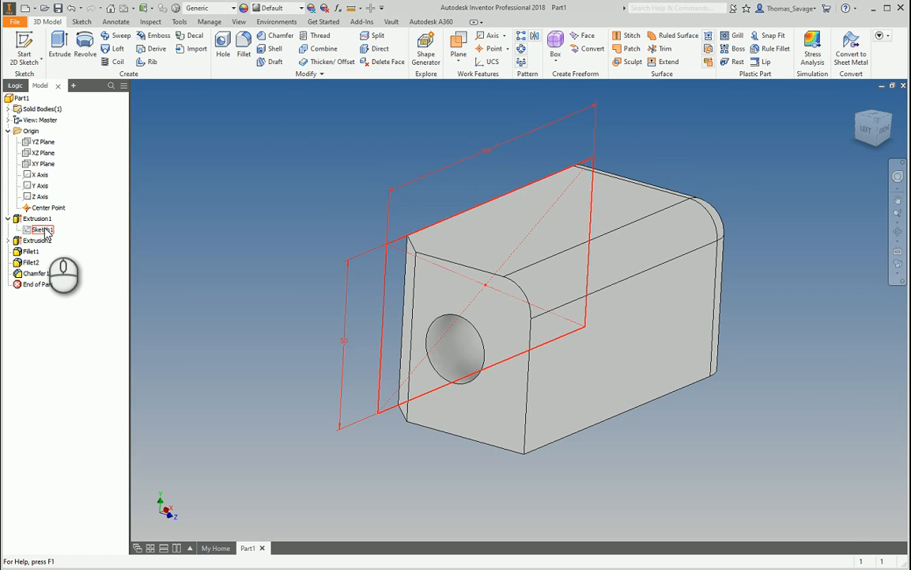
left_click(8, 218)
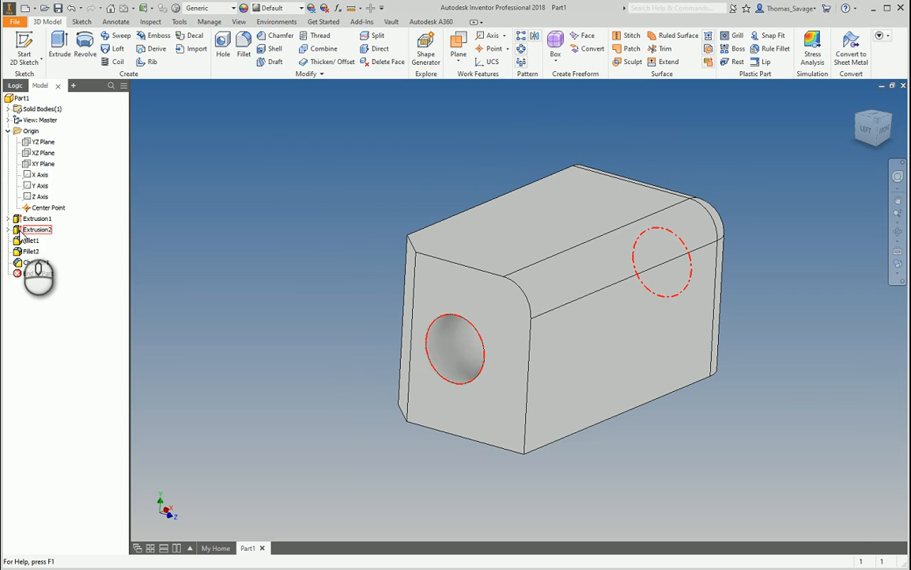
left_click(8, 229)
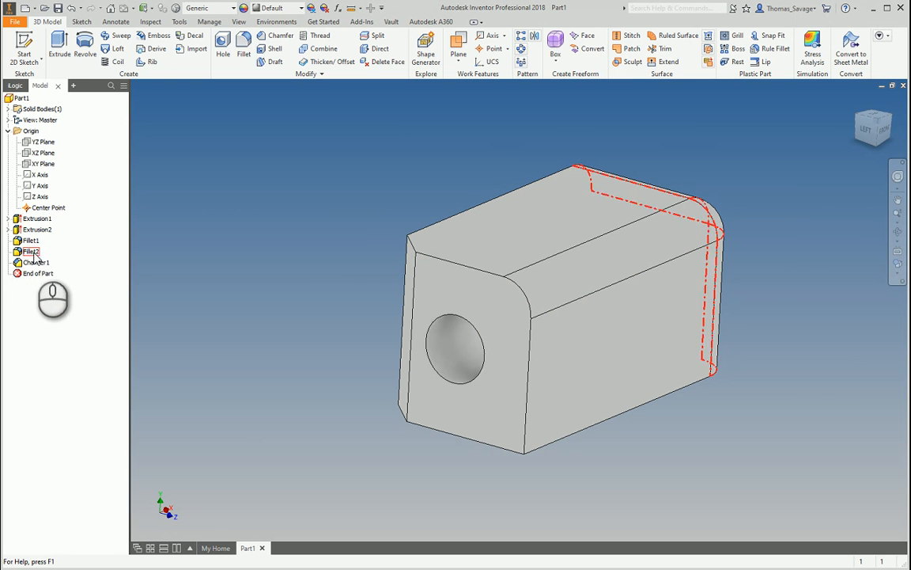
left_click(36, 219)
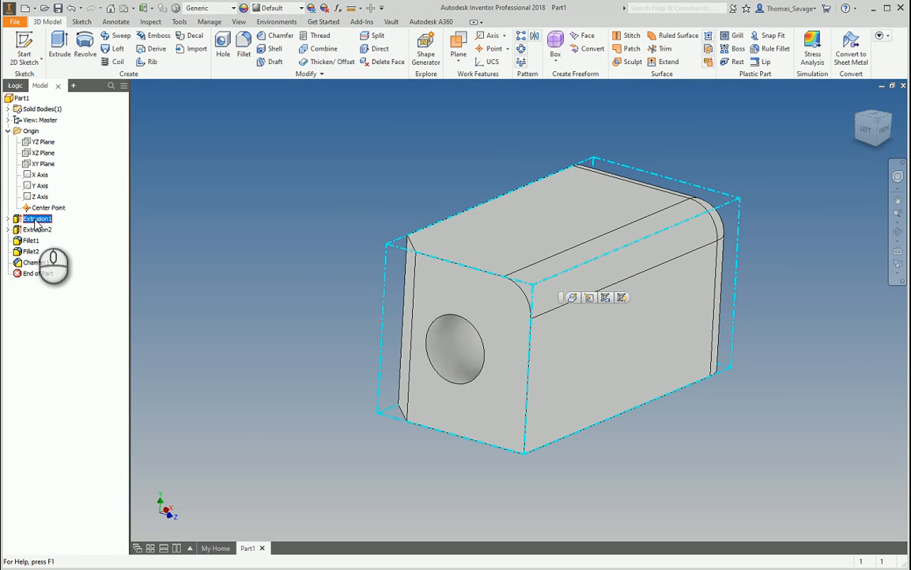
right_click(35, 221)
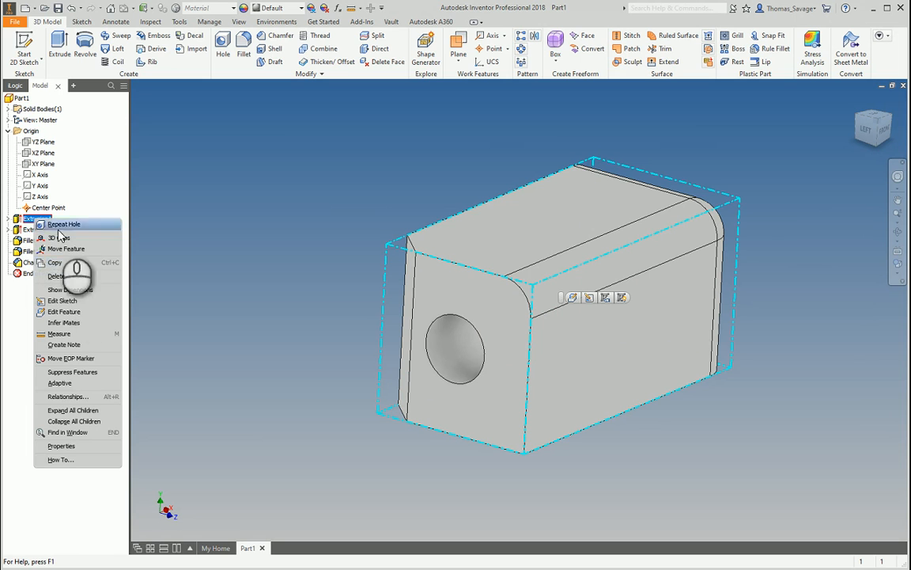
left_click(90, 314)
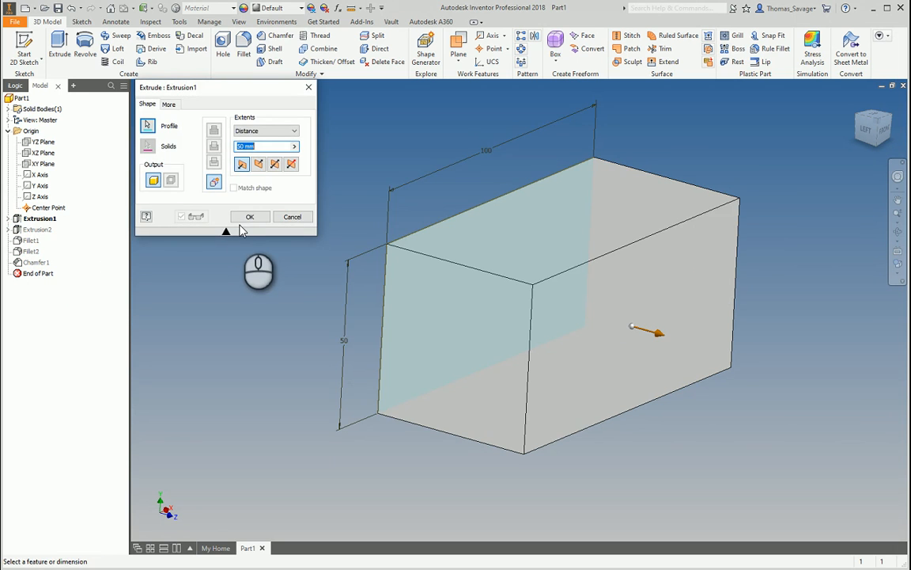
left_click(249, 217)
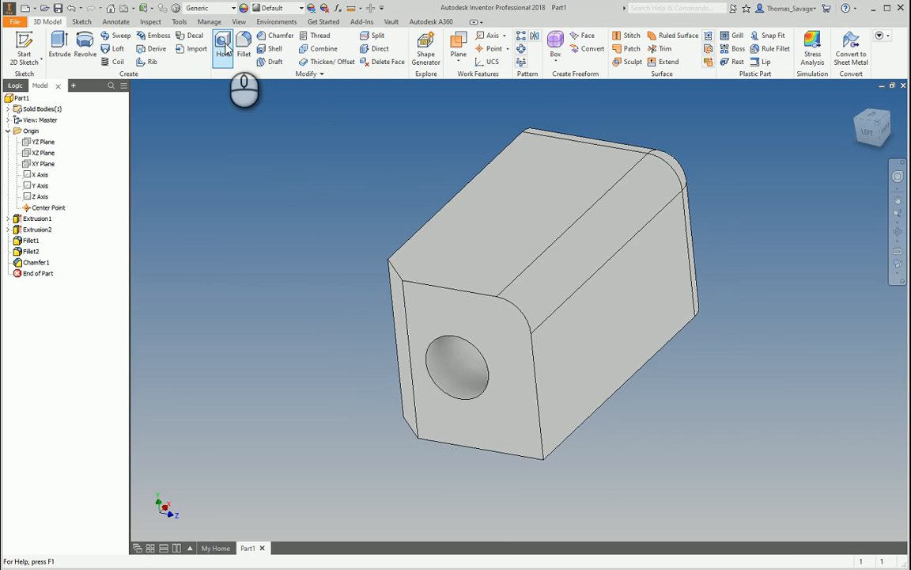
- Place a linear hole on the block's top face, 45 mm from the left end's top edge and 20 mm from the long rear edge
left_click(223, 47)
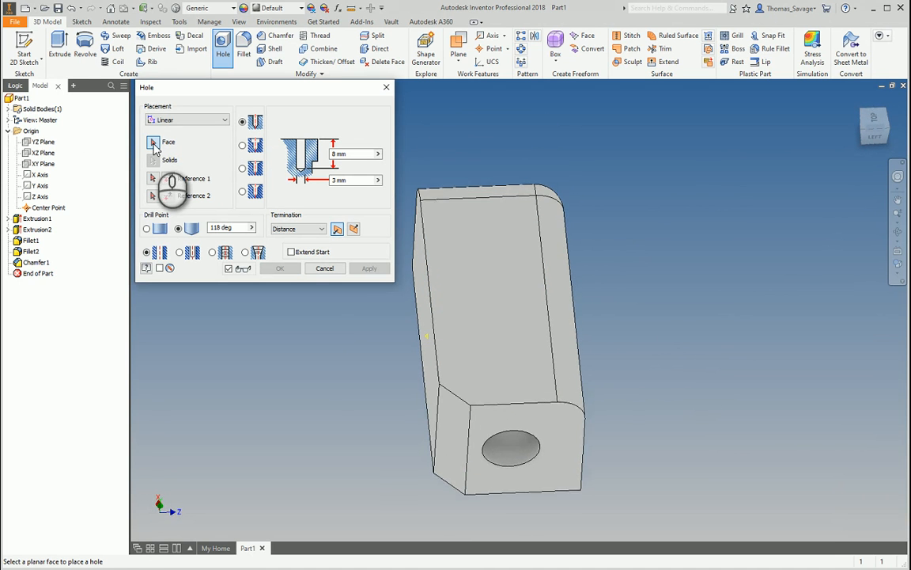
left_click(170, 120)
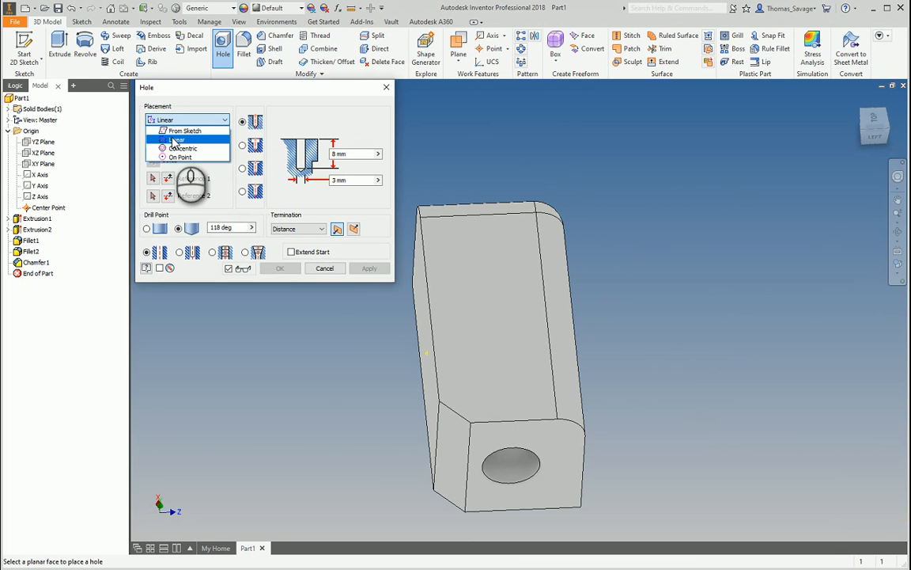
left_click(173, 141)
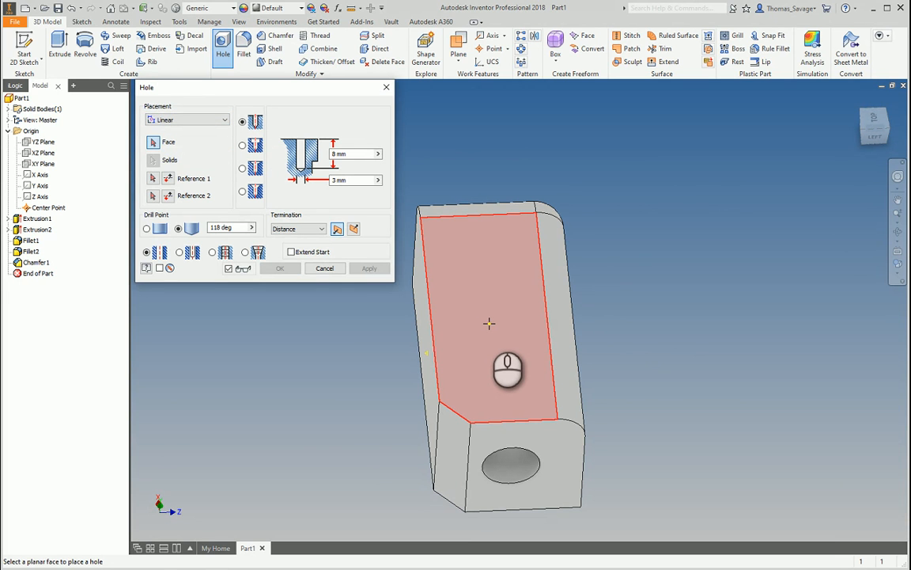
left_click(489, 323)
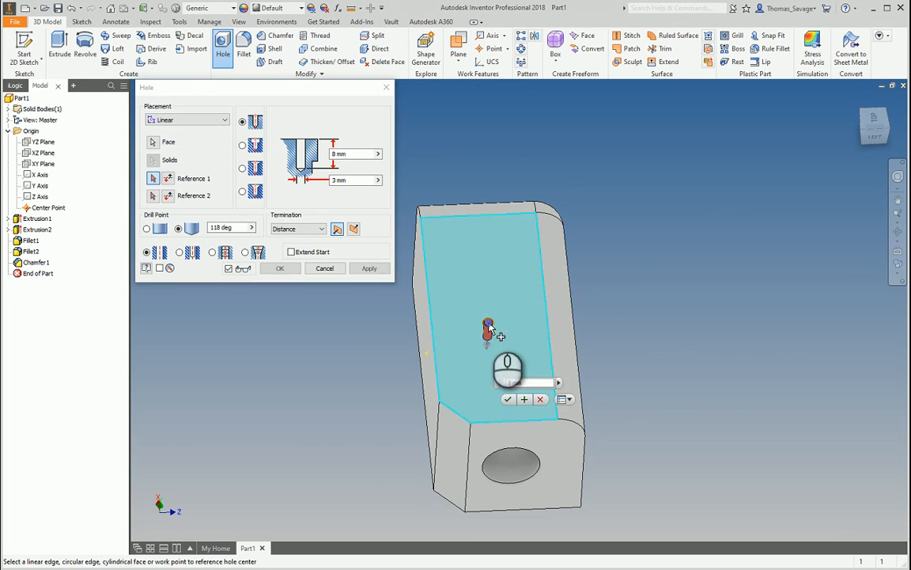
scroll(663, 305, "down", 3)
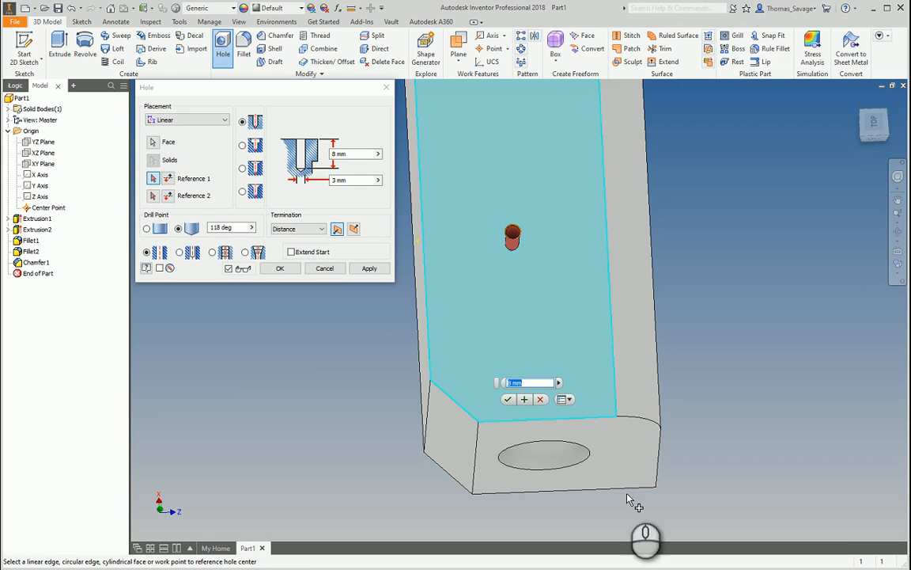
left_click(594, 420)
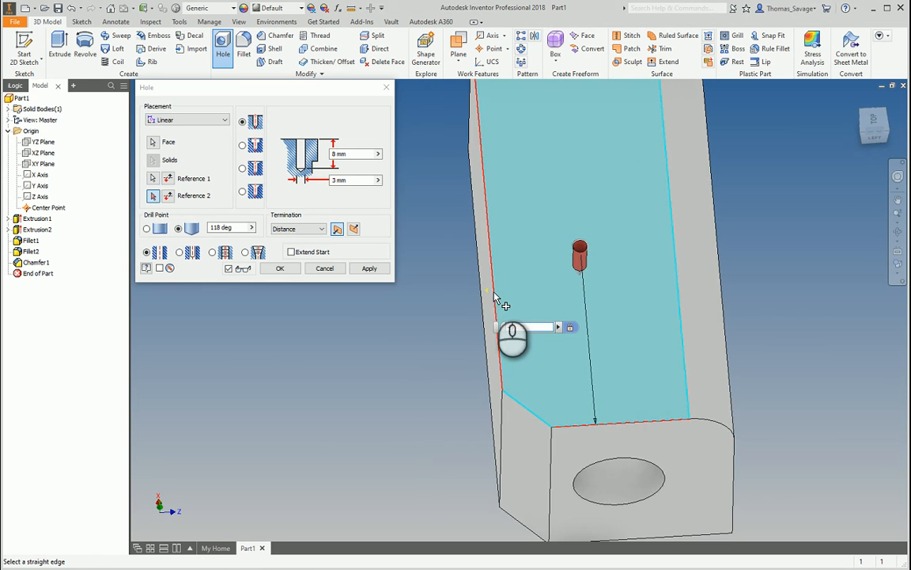
left_click(494, 292)
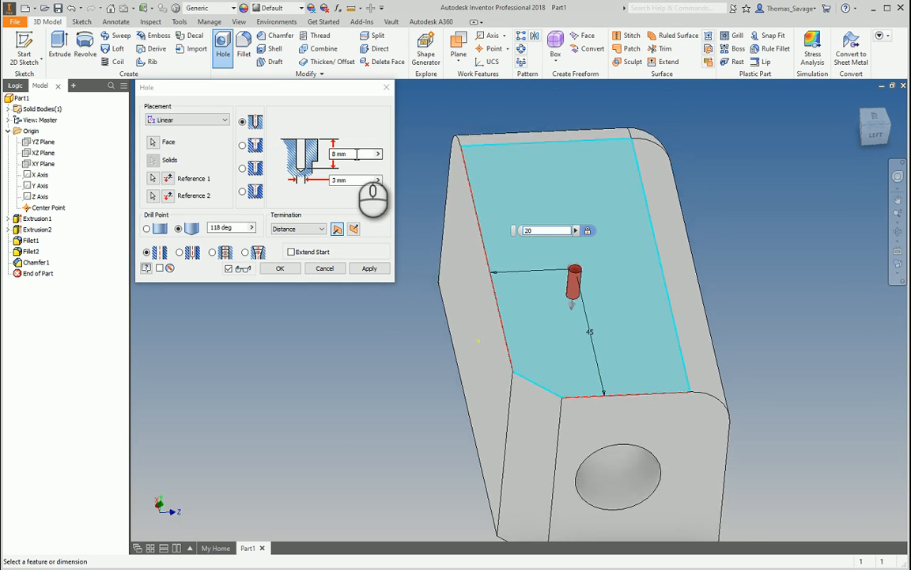
- Set the hole's depth to 15 mm and diameter to 7 mm with Distance termination, and create the hole
left_click(341, 154)
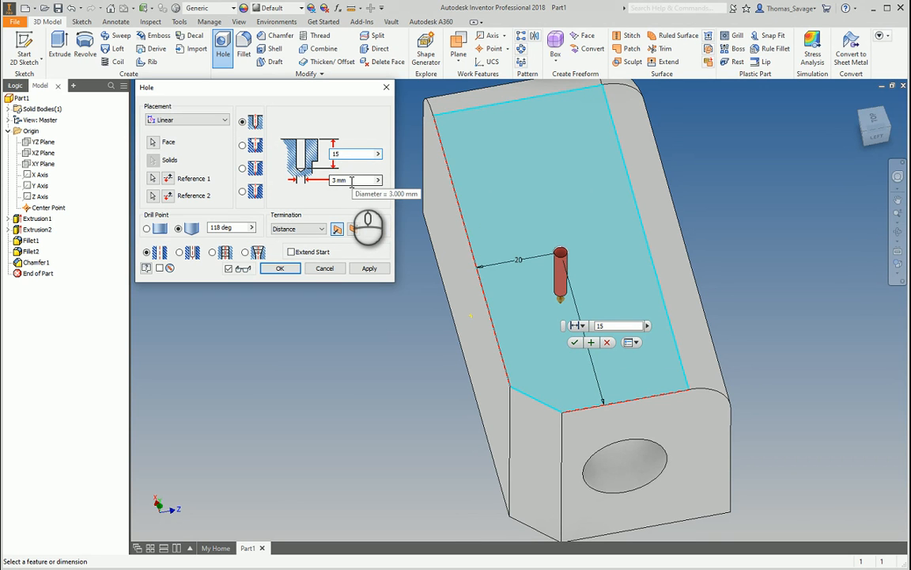
left_click(350, 180)
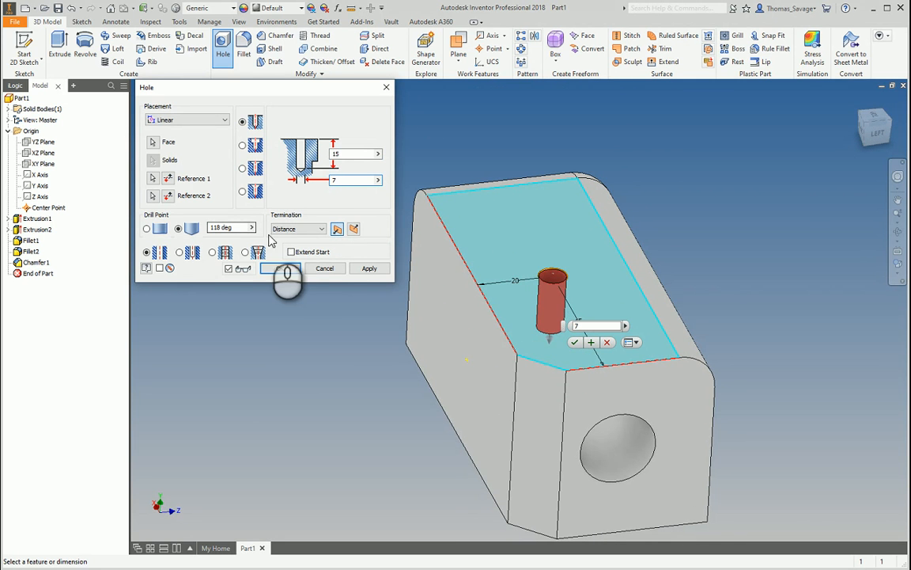
left_click(315, 230)
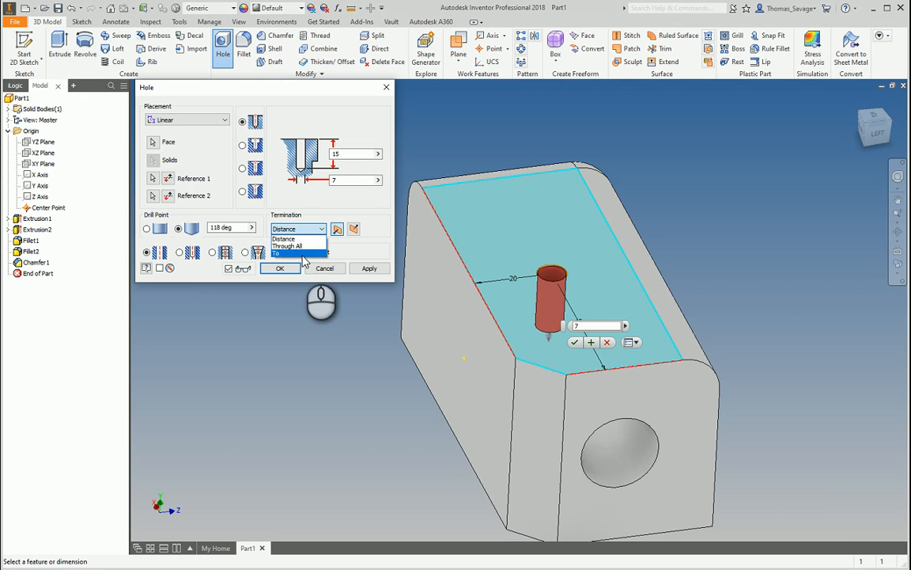
left_click(291, 240)
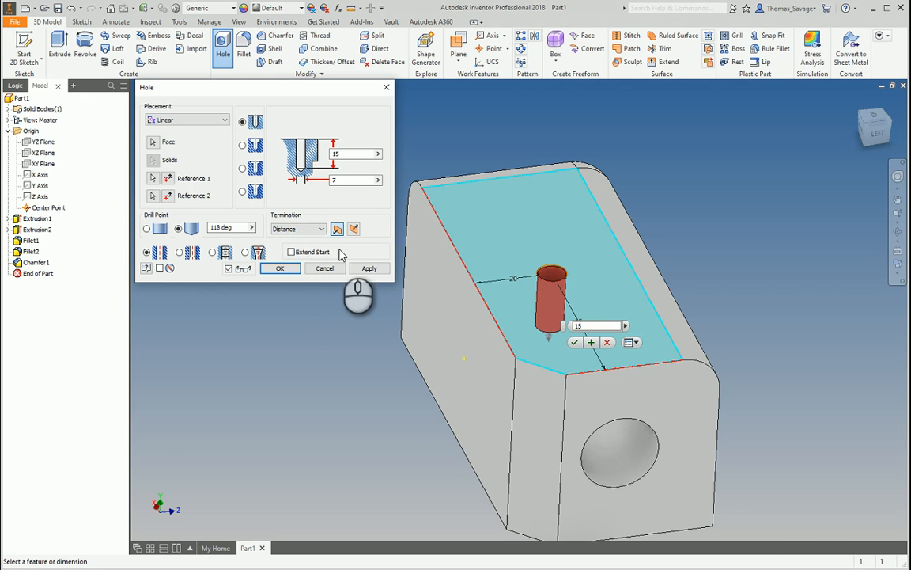
left_click(280, 268)
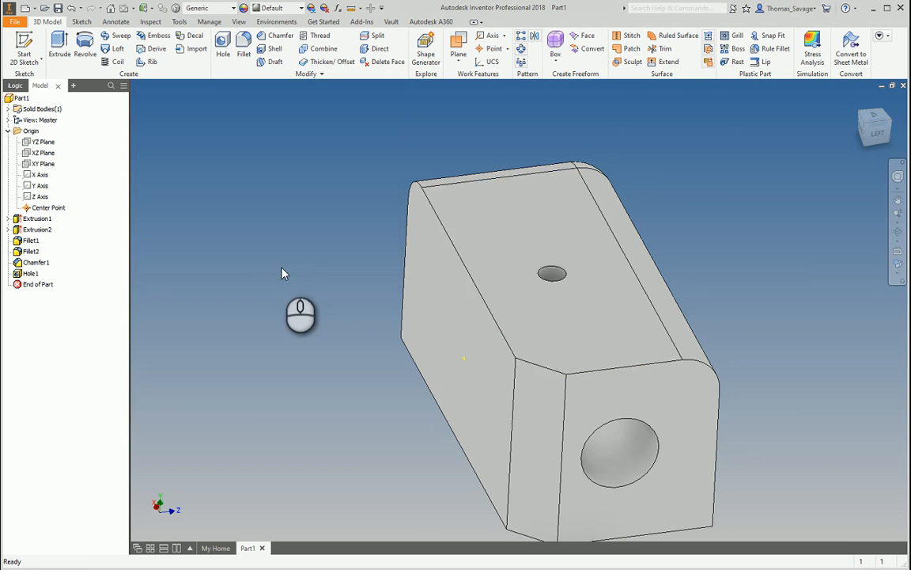
- Edit the top-face hole and set its depth to 10 mm
middle_click_drag(282, 267, 469, 403, "shift")
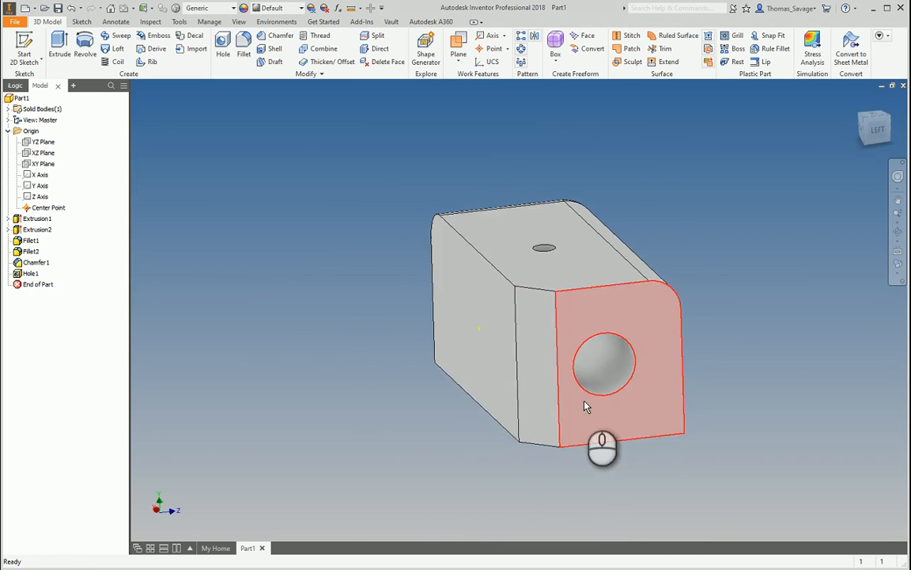
double_click(35, 276)
left_click(330, 268)
scroll(584, 361, "down", 4)
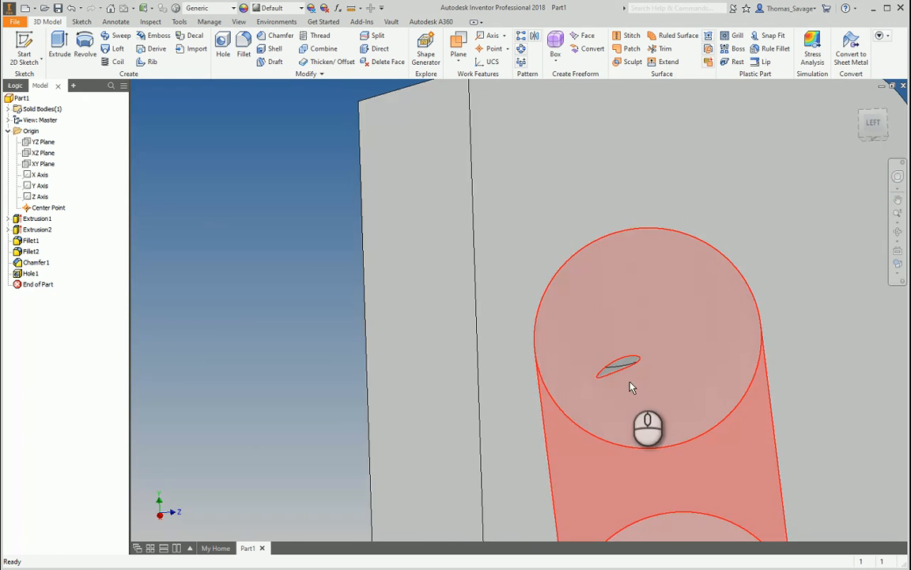
right_click(32, 275)
left_click(76, 320)
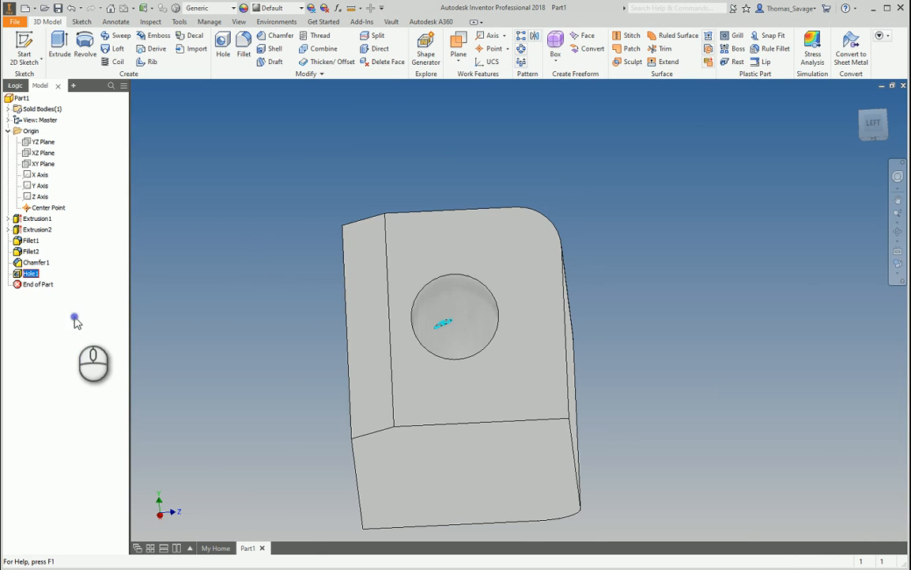
left_click(355, 154)
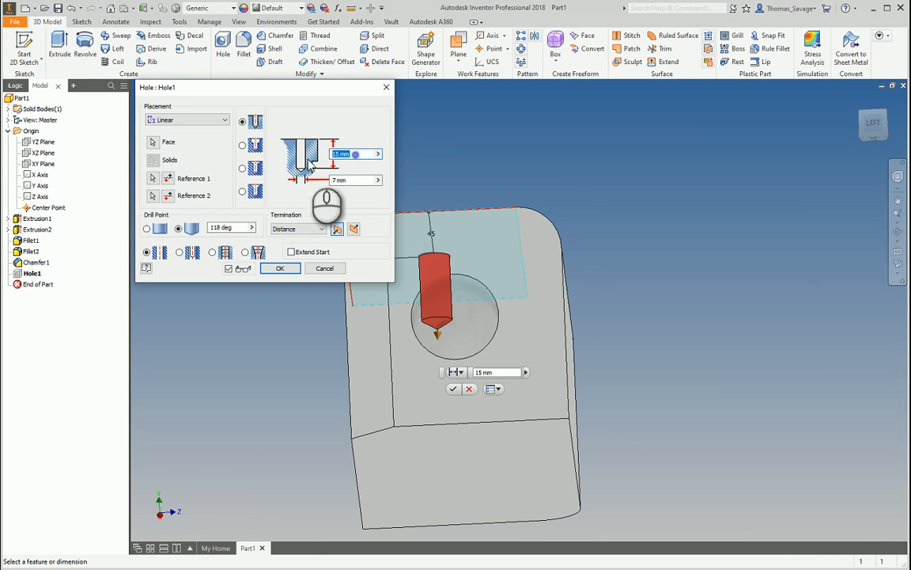
type("10")
left_click(279, 269)
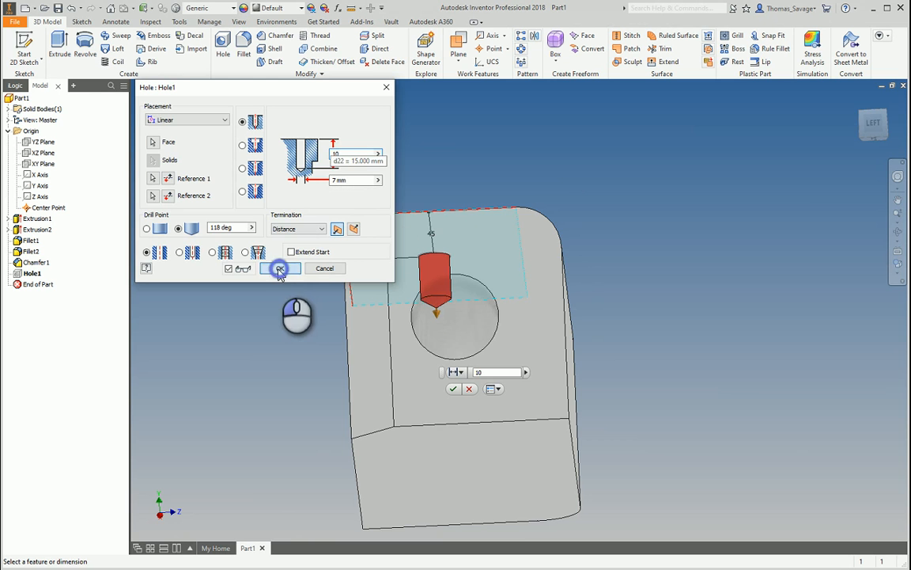
middle_click_drag(482, 333, 483, 247, "shift")
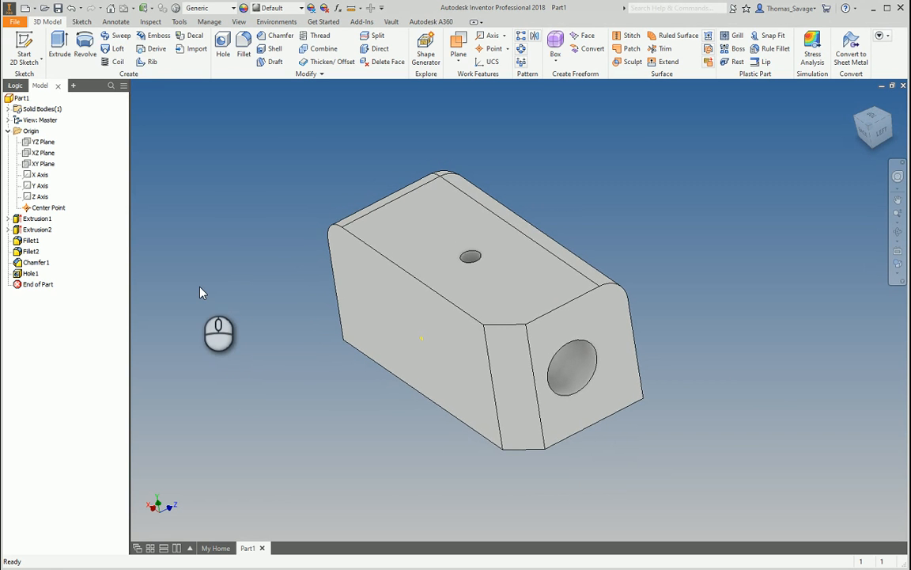
- Open the base block's rectangle sketch from the feature tree to review its dimensions, and exit the sketch
left_click(9, 219)
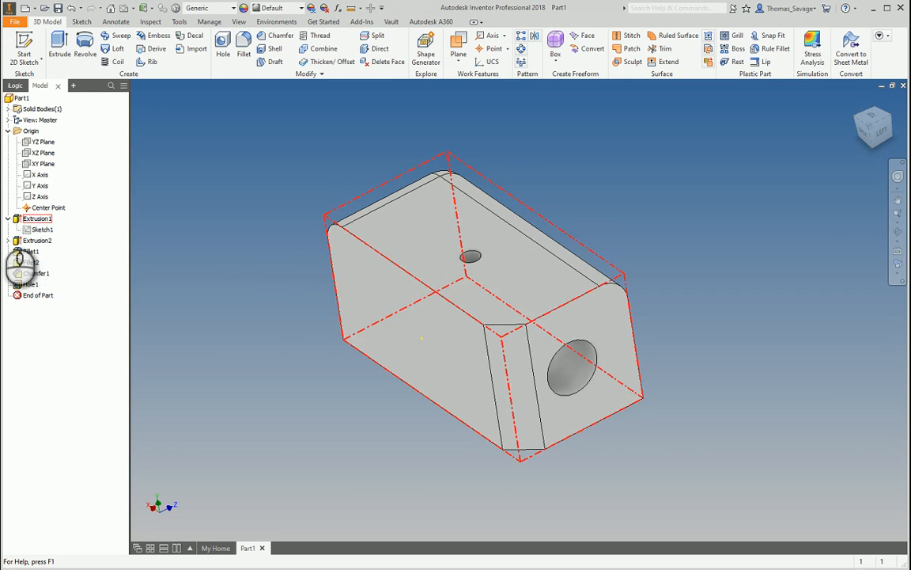
left_click(9, 222)
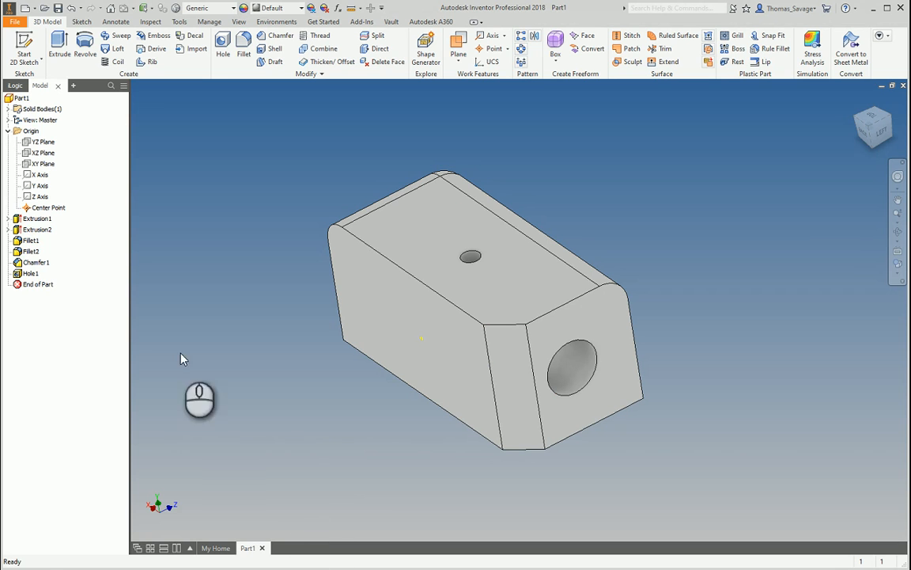
left_click(8, 219)
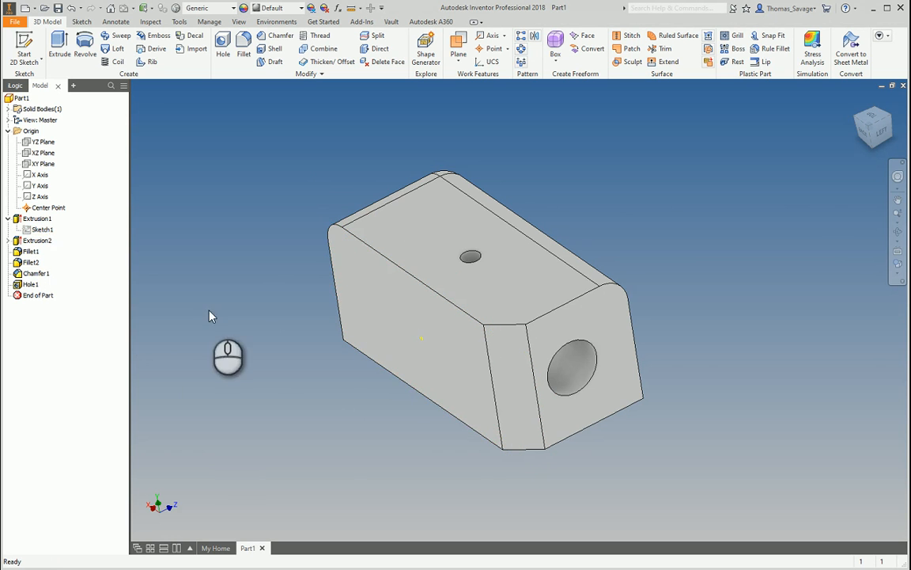
left_click(42, 230)
right_click(44, 230)
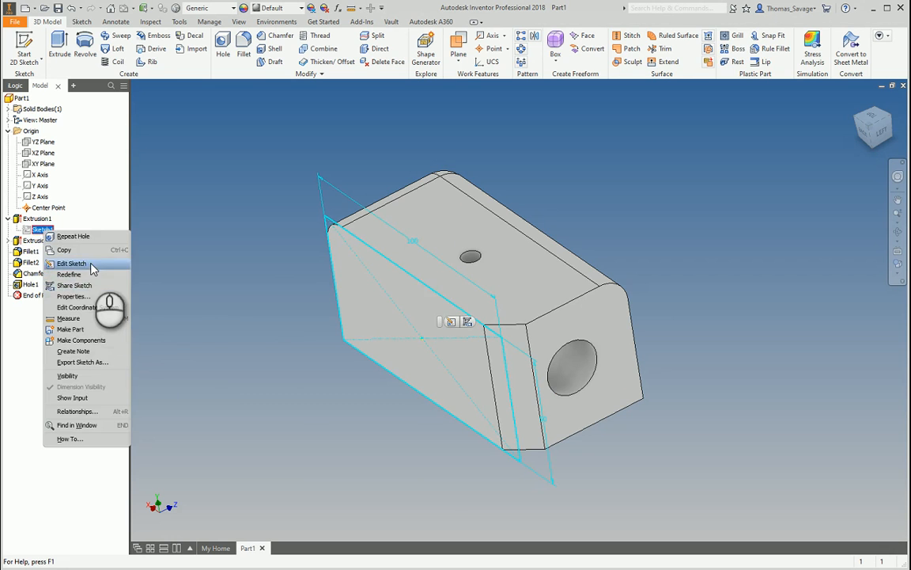
left_click(92, 264)
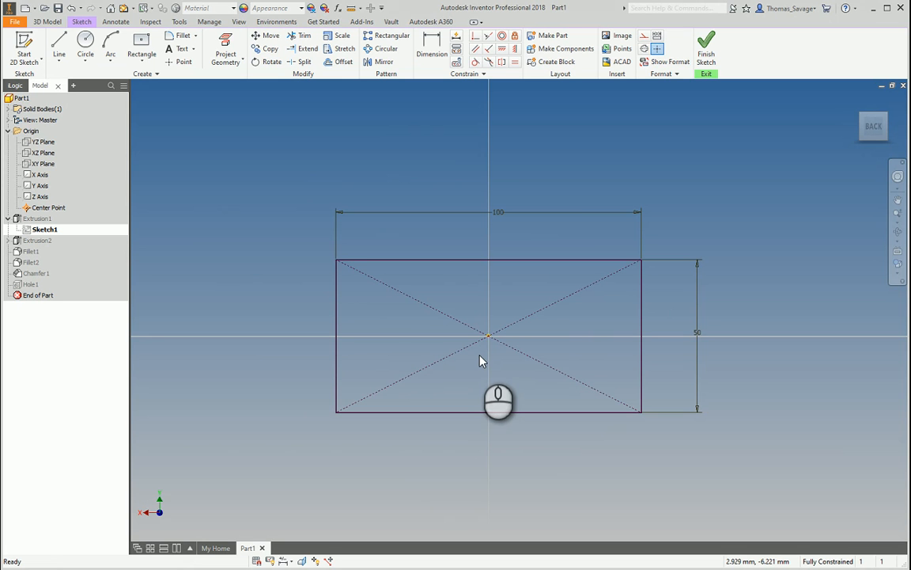
left_click(701, 51)
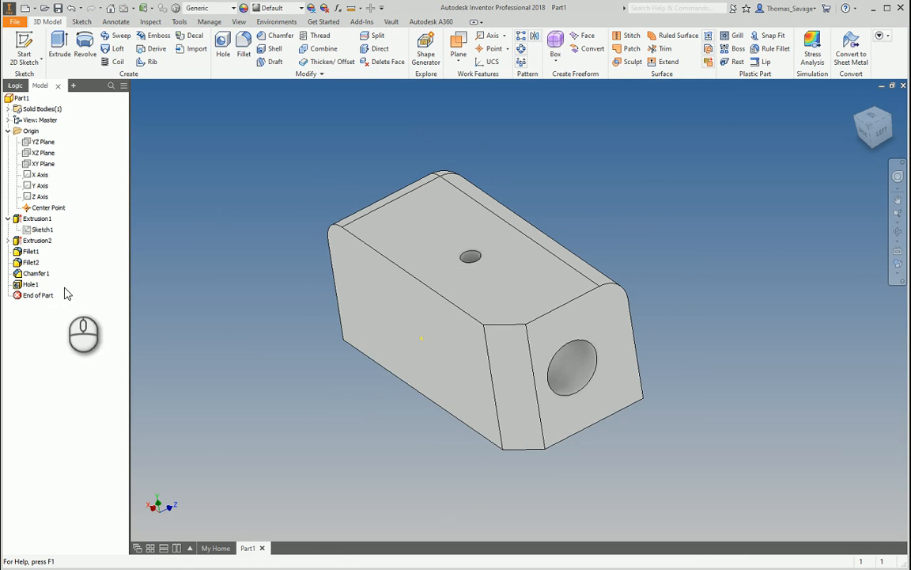
- Create a new part from the metric Standard (mm).ipt template and start a 2D sketch on the XY plane
left_click(26, 8)
left_click(748, 445)
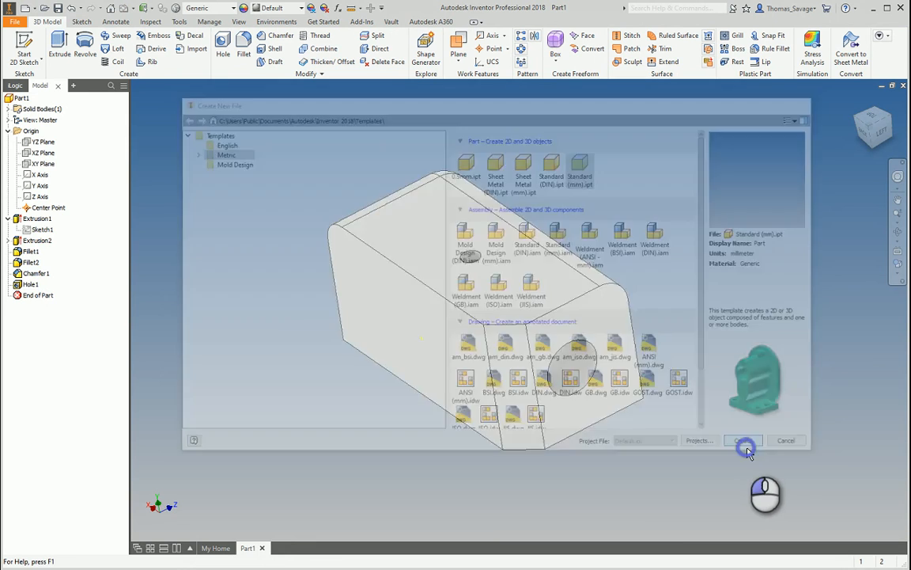
left_click(28, 46)
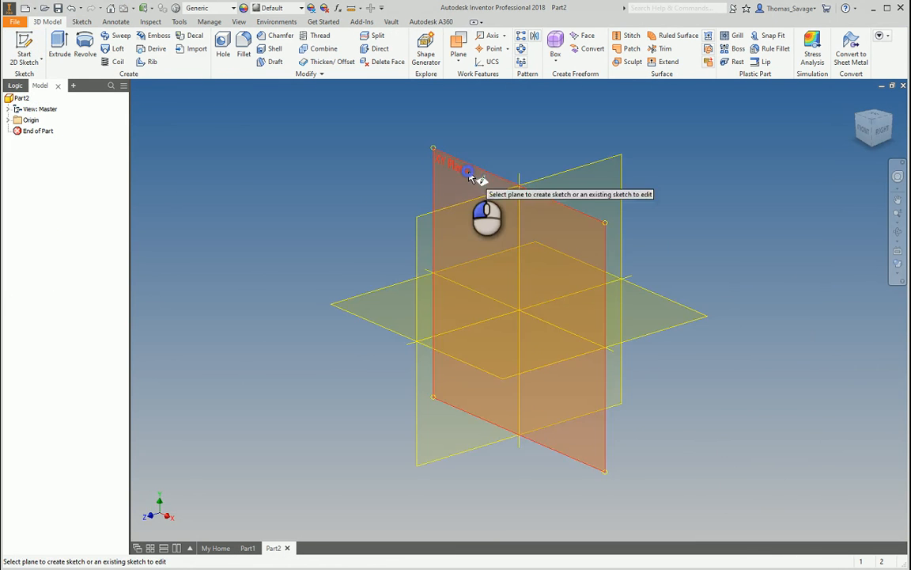
left_click(470, 173)
- Sketch a center rectangle about 38 mm wide, centered on the sketch origin
left_click(142, 44)
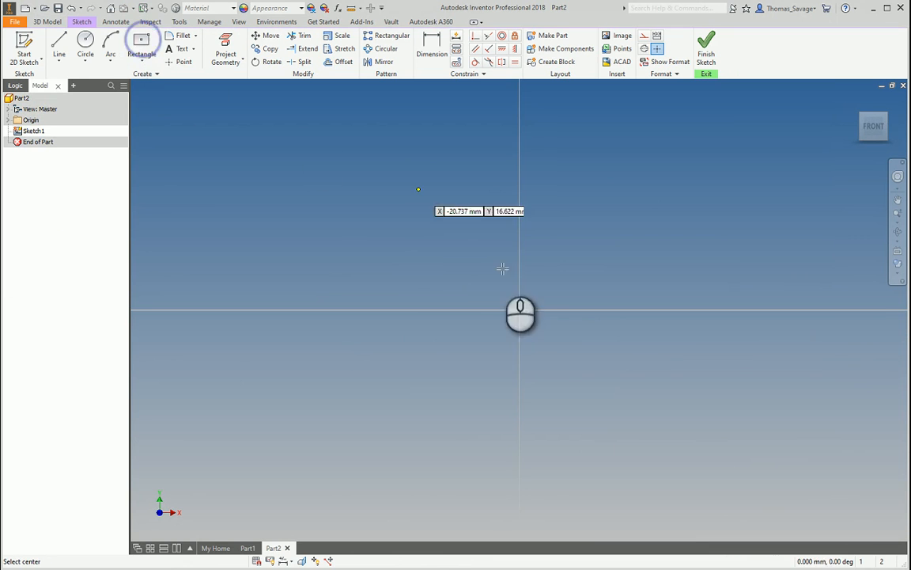
left_click(519, 311)
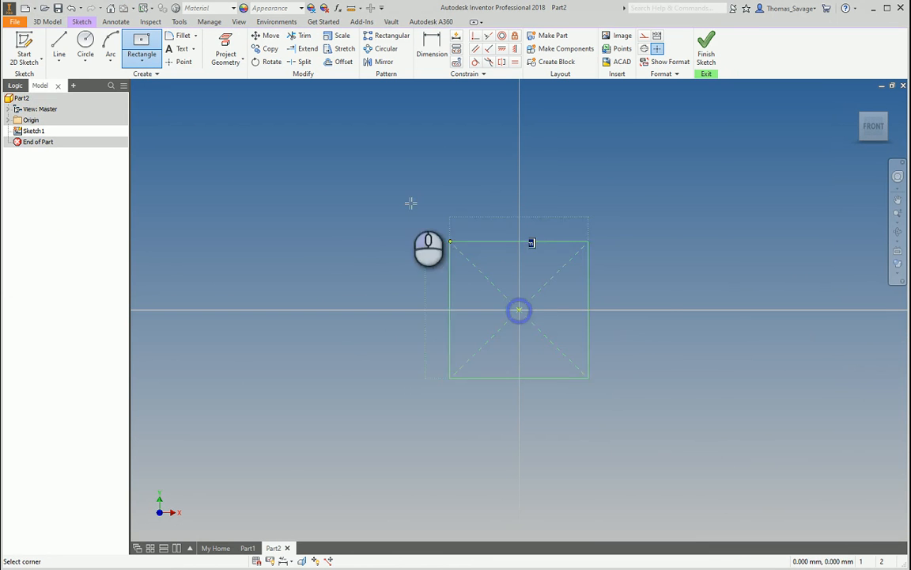
left_click(268, 151)
- Dimension the rectangle to 200 mm wide and 150 mm high, and finish the sketch
left_click(433, 46)
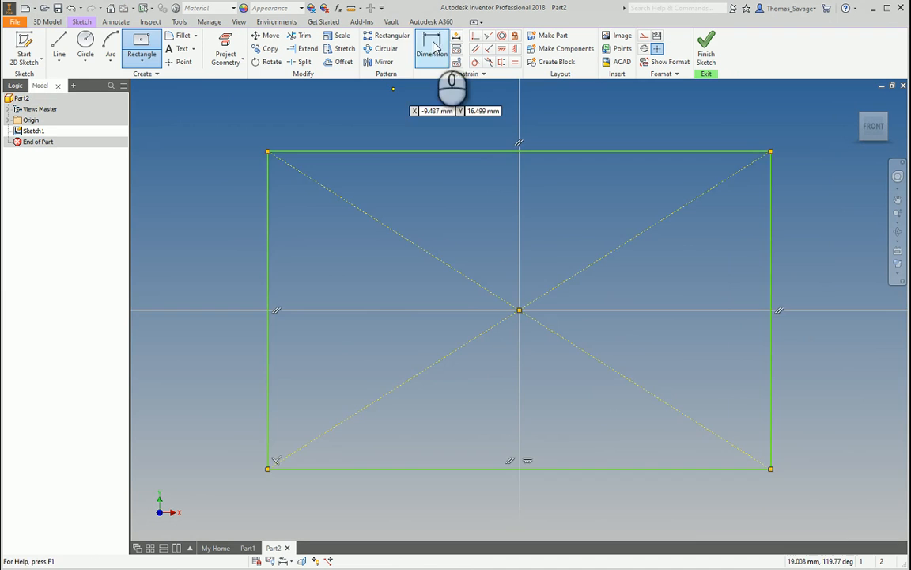
scroll(435, 283, "down", 3)
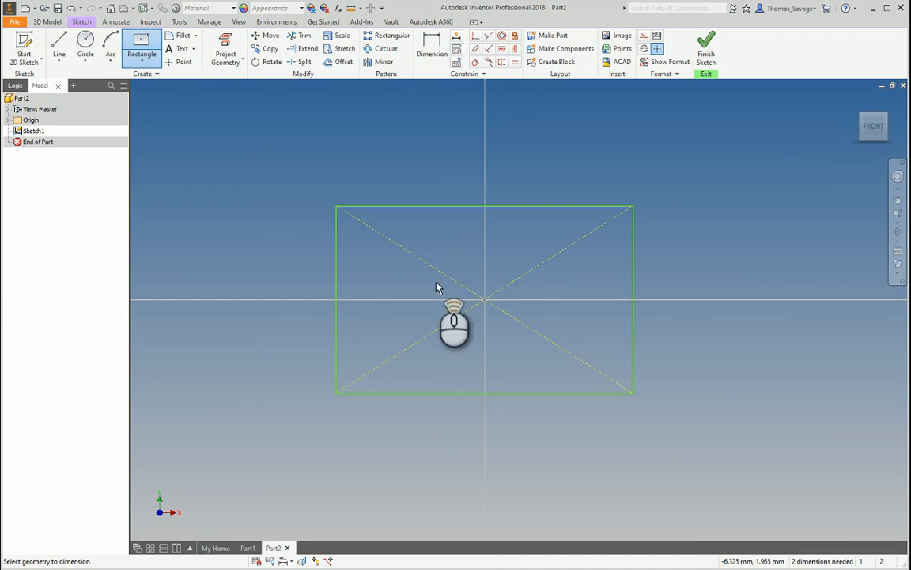
left_click(450, 207)
left_click(449, 183)
type("200")
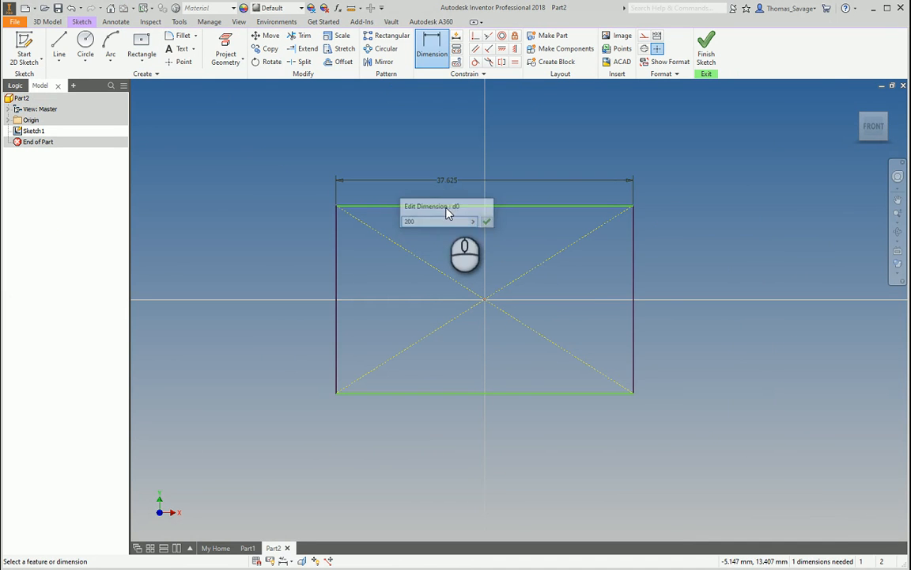
key("Return")
left_click(211, 263)
left_click(189, 269)
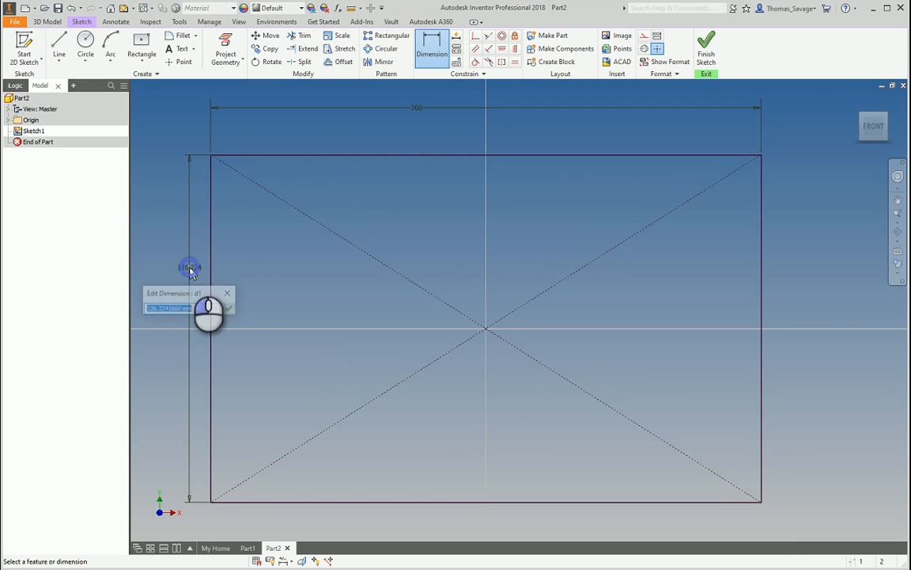
type("150")
key("Return")
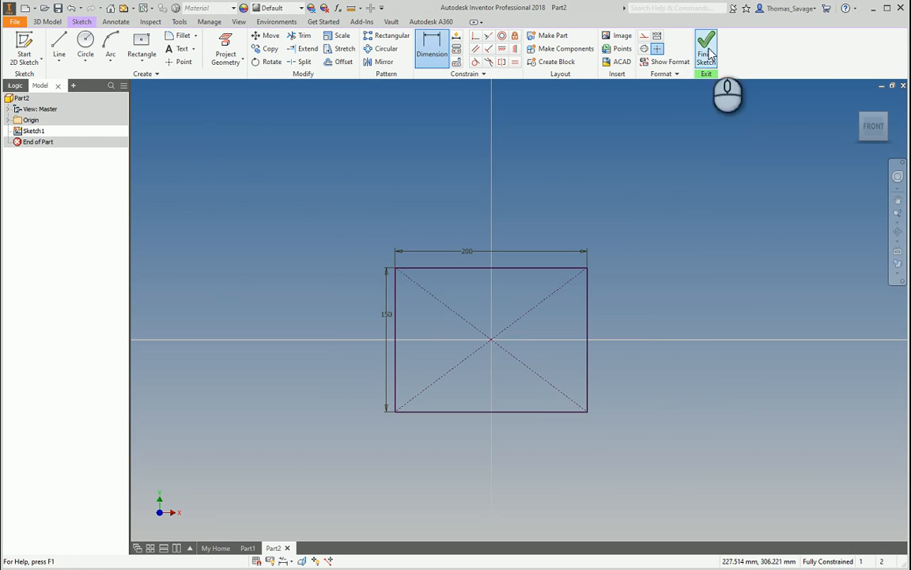
left_click(701, 70)
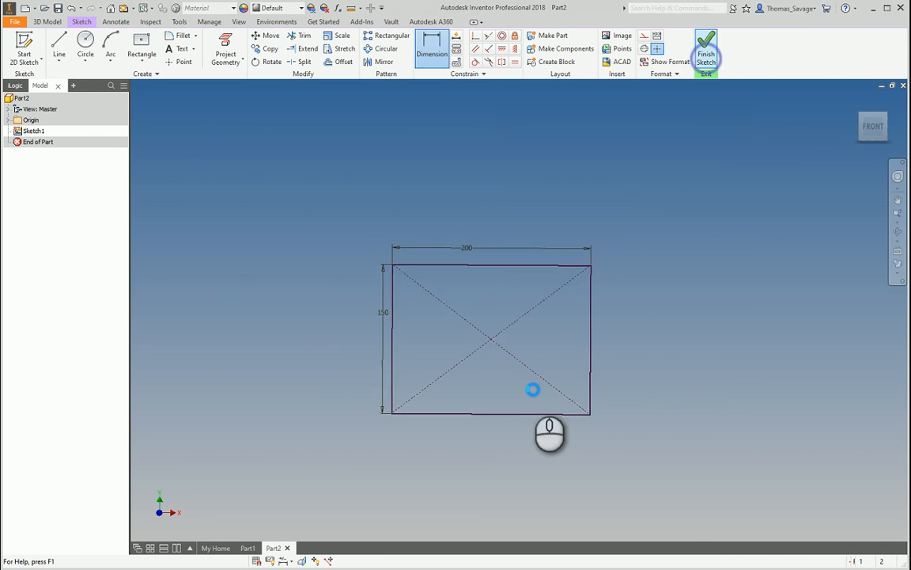
- Reopen the rectangle sketch and draw a 50 mm diameter circle in the rectangle's left half
double_click(32, 130)
left_click(84, 43)
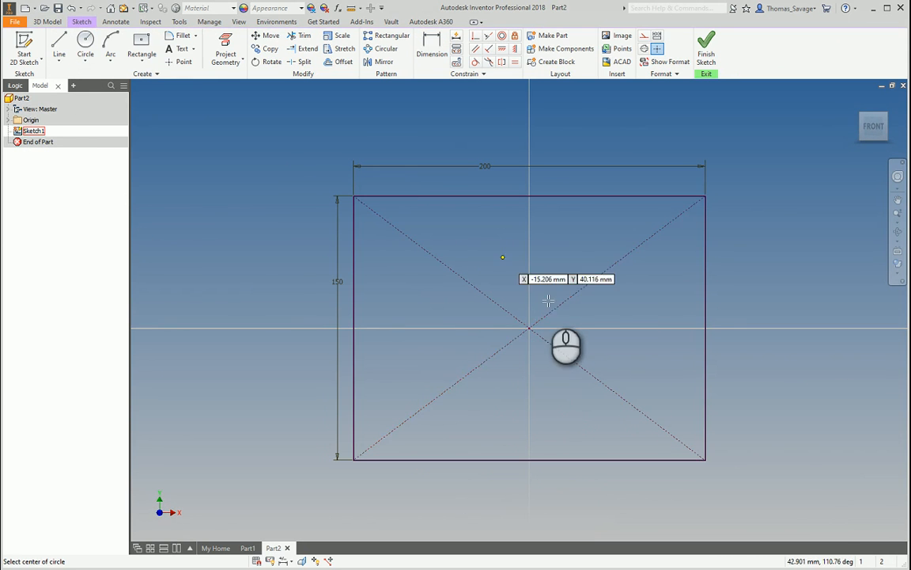
left_click(529, 327)
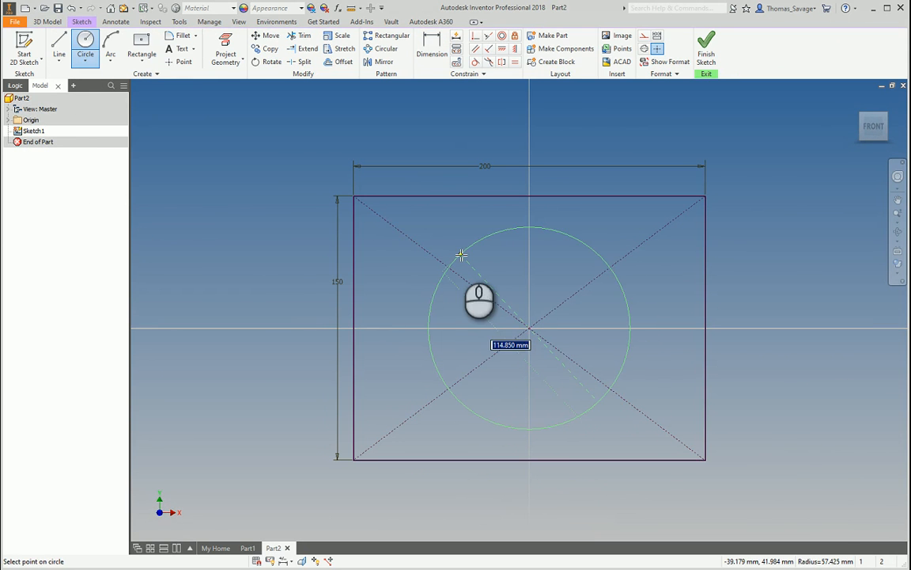
left_click(87, 41)
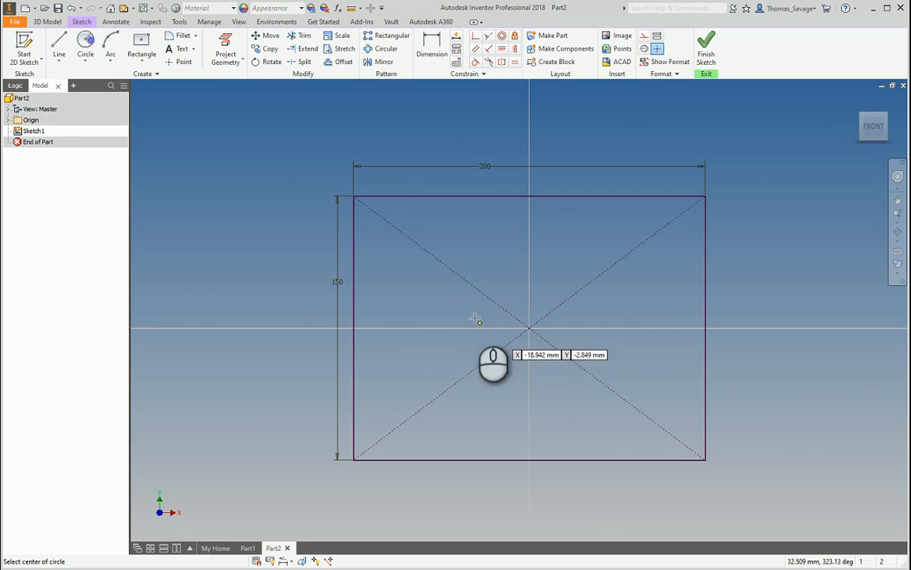
left_click(429, 303)
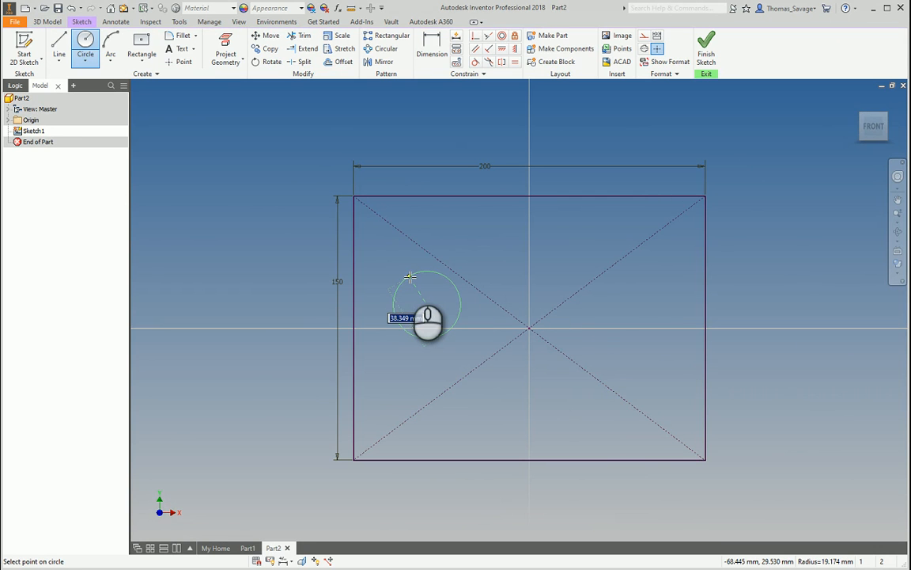
type("50")
key("Return")
- Dimension the circle's center 60 mm below the rectangle's top edge
left_click(423, 63)
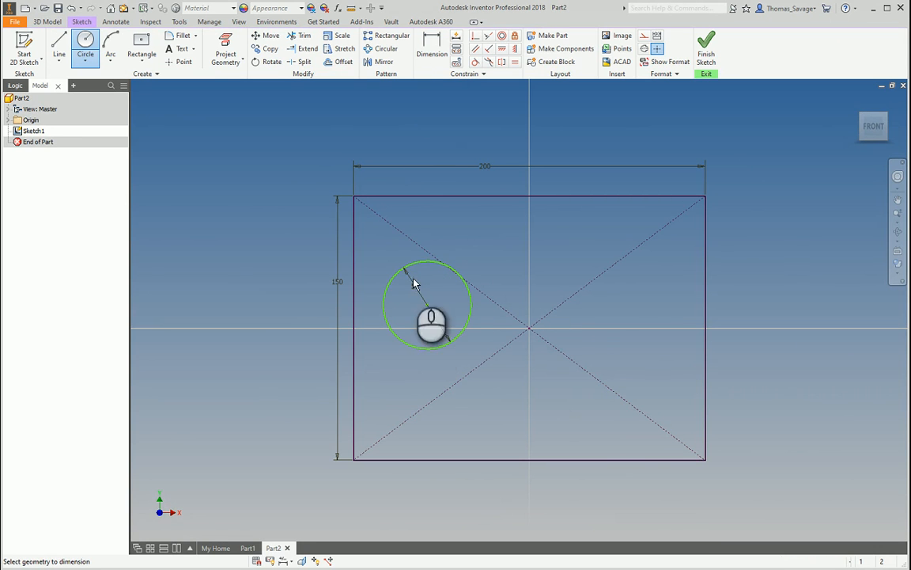
left_click(427, 305)
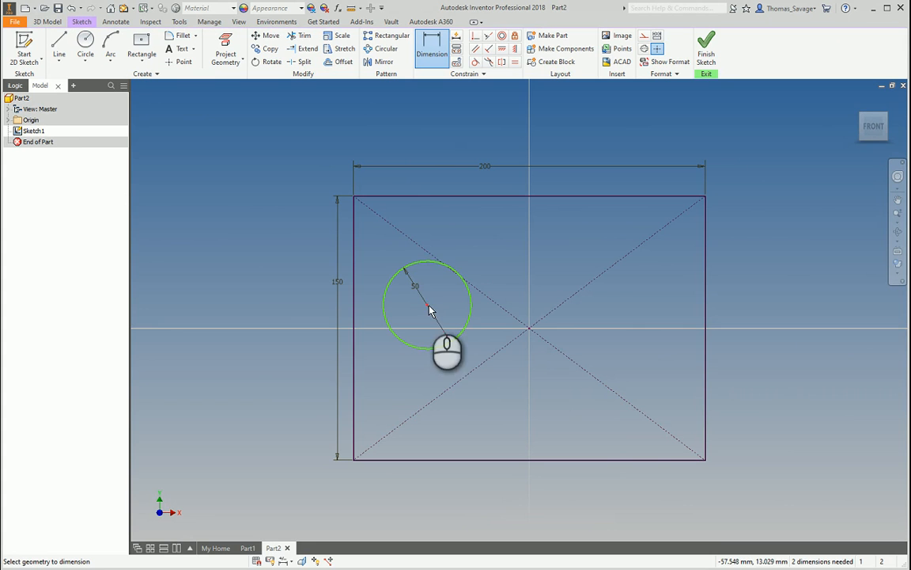
left_click(434, 196)
left_click(497, 246)
type("5")
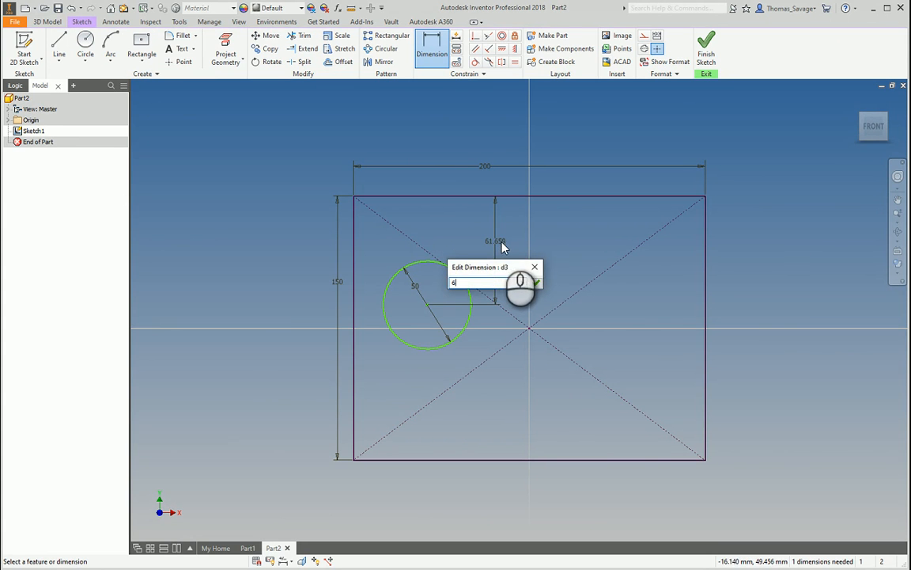
type("0")
left_click(538, 283)
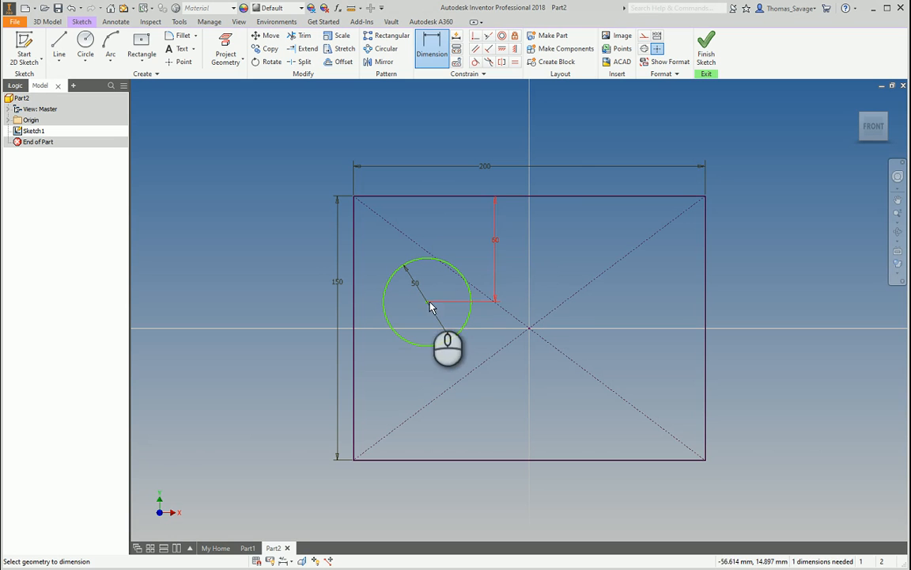
- Dimension the circle's center 40 mm from the rectangle's left edge, and finish the sketch
left_click(429, 304)
left_click(354, 310)
left_click(393, 364)
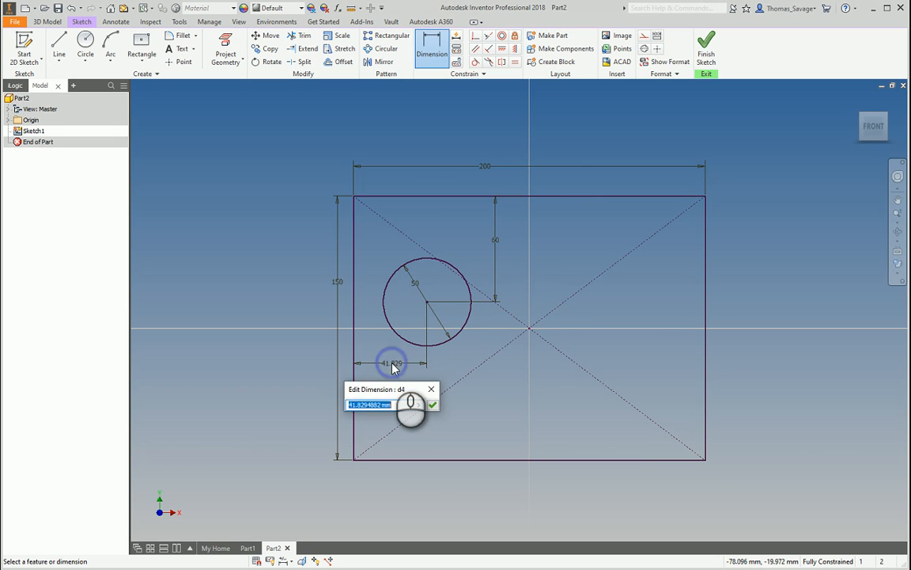
key("Return")
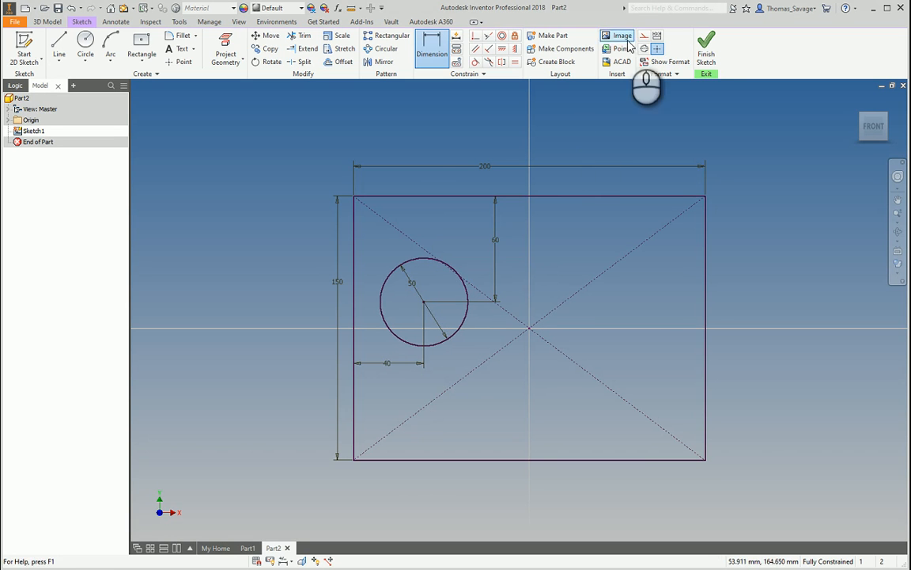
left_click(706, 49)
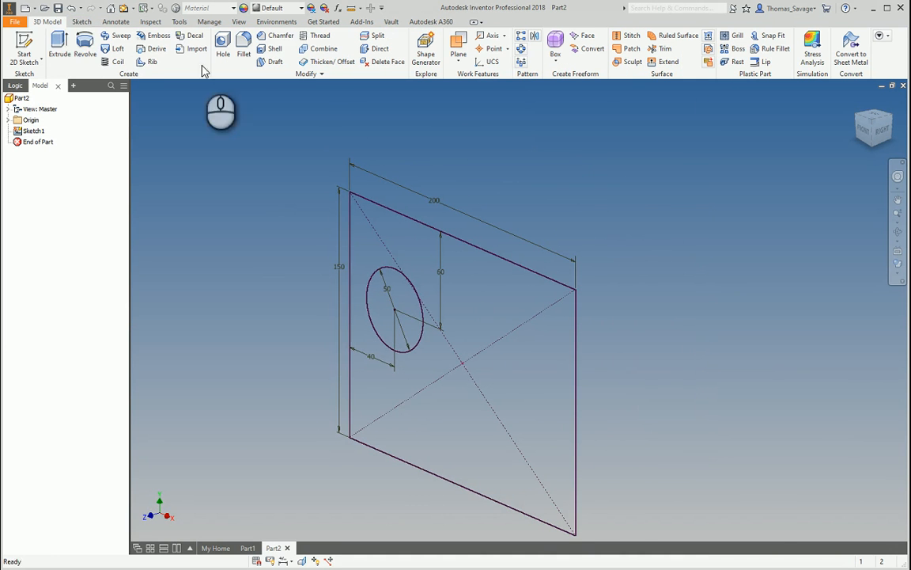
- Extrude the rectangular region outside the circle into a plate, leaving the circle as a through opening
left_click(60, 44)
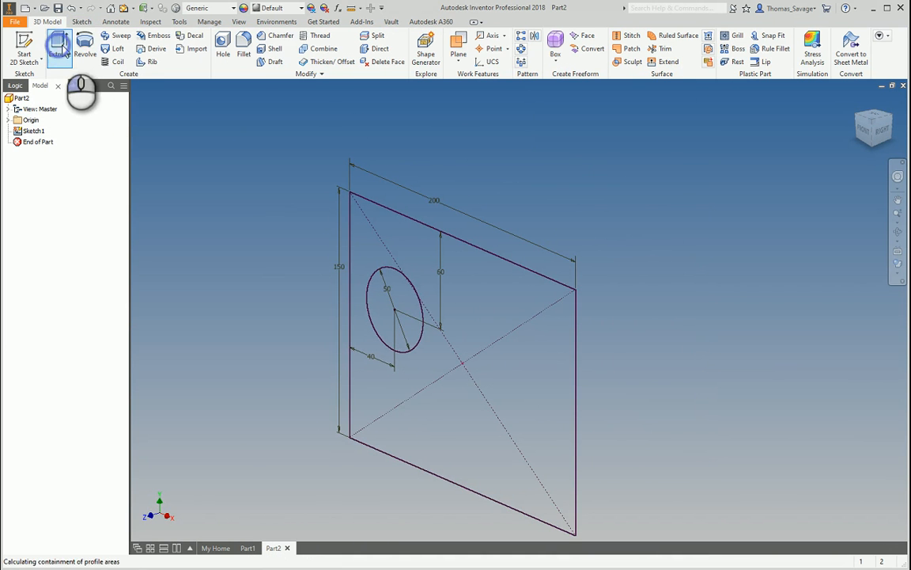
left_click(534, 441)
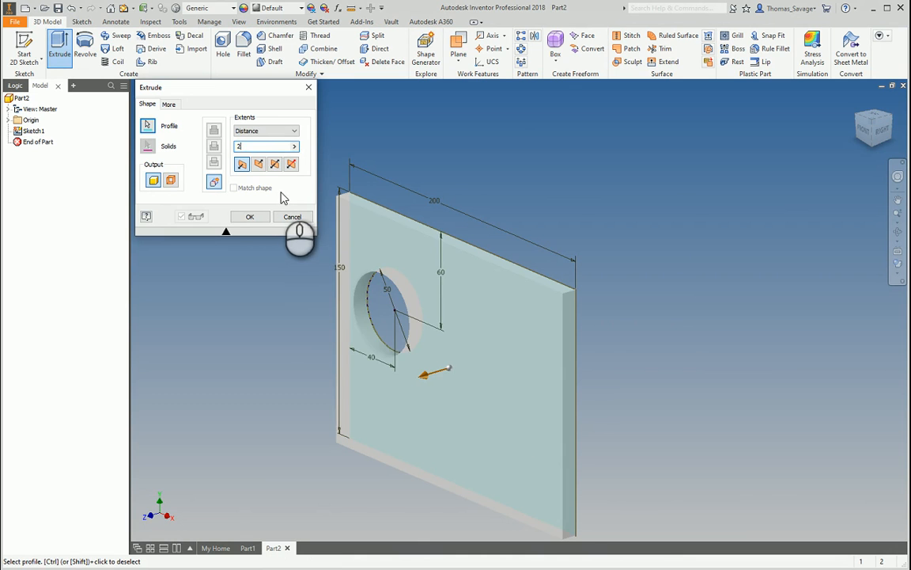
key("Return")
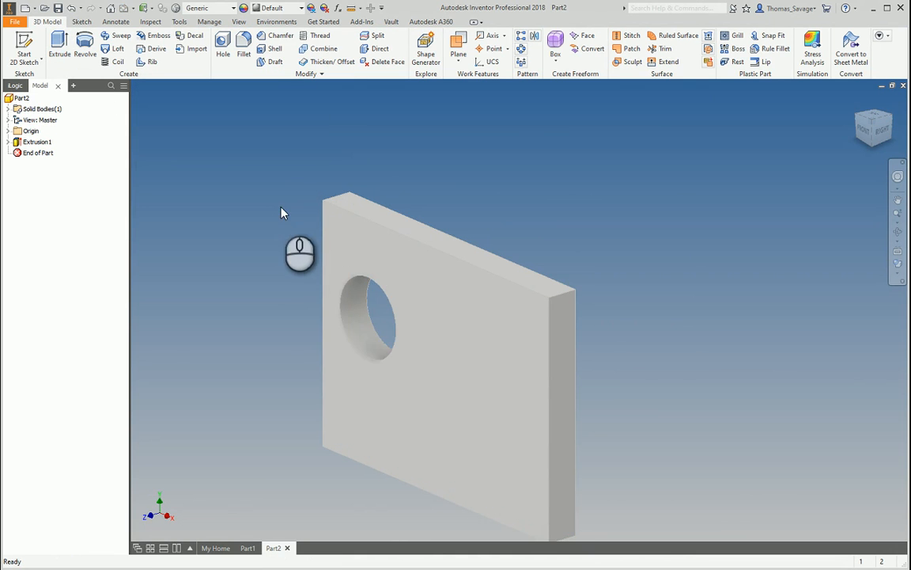
- Inspect the plate and its opening, and open the extrusion's sketch from a front view to review its dimensions, exiting without edits
middle_click_drag(364, 292, 354, 334, "shift")
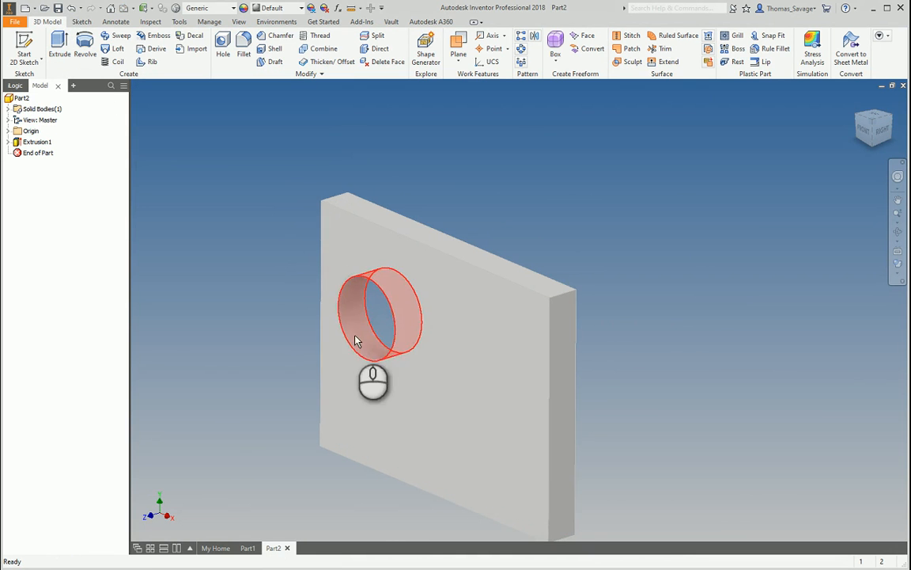
middle_click_drag(633, 310, 625, 303, "shift")
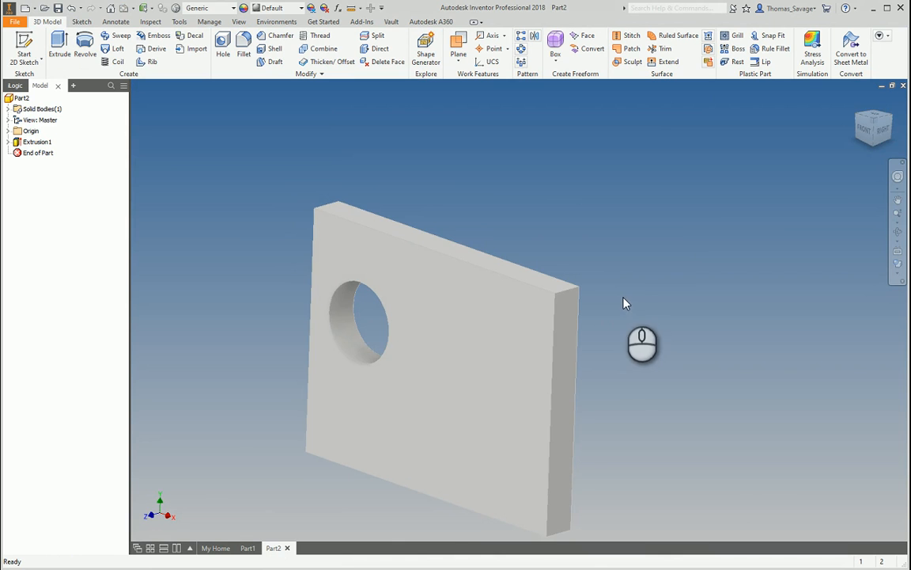
left_click(868, 135)
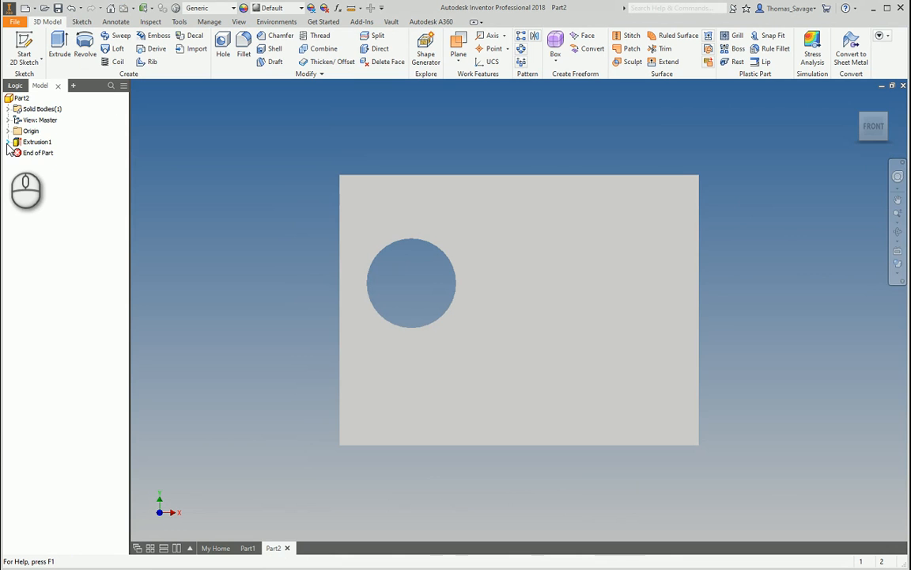
right_click(36, 151)
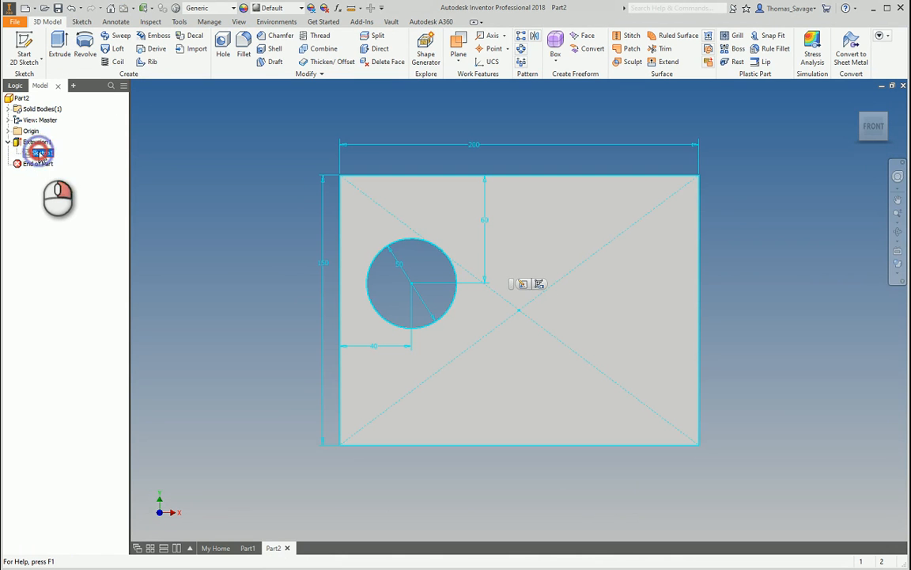
left_click(69, 184)
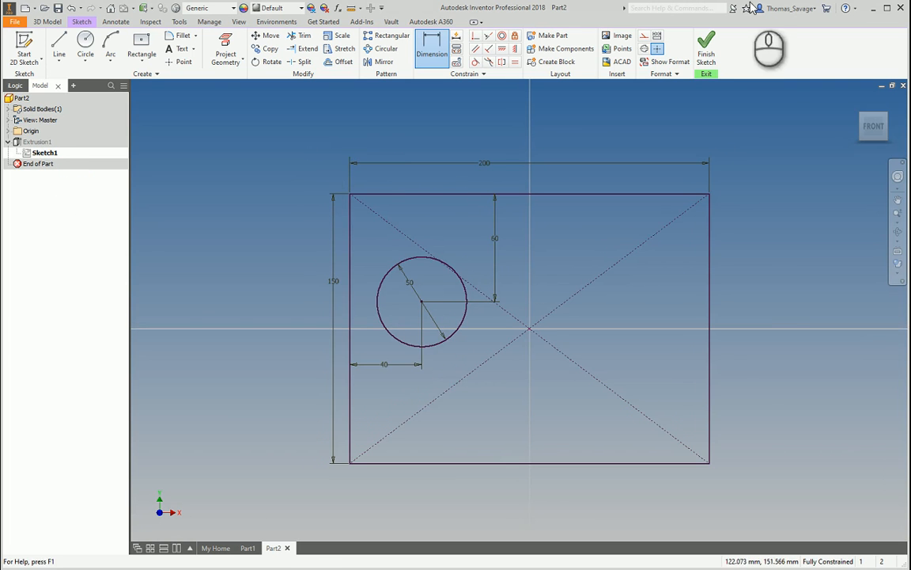
left_click(705, 56)
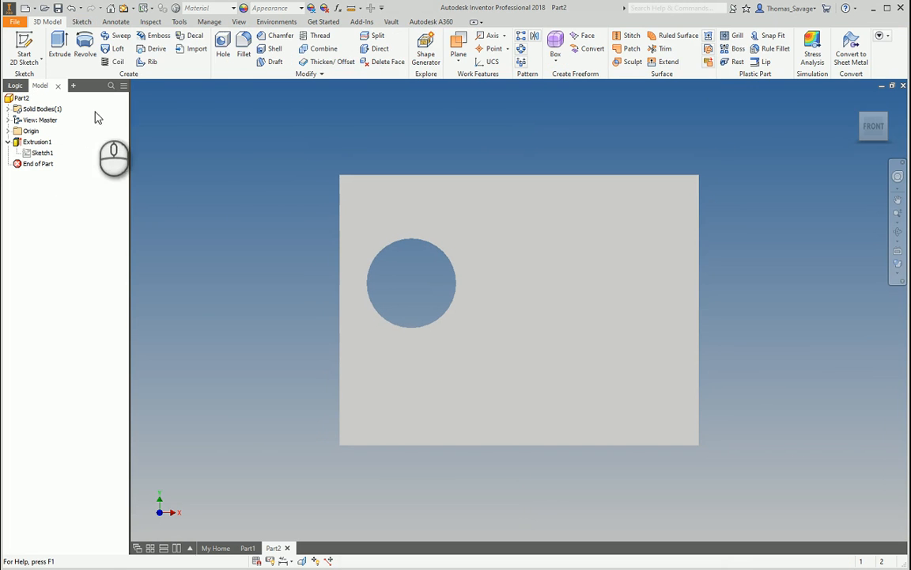
- Place a linear hole on the plate's front face, 40 mm from the right edge and 65 mm from the top edge
left_click(220, 42)
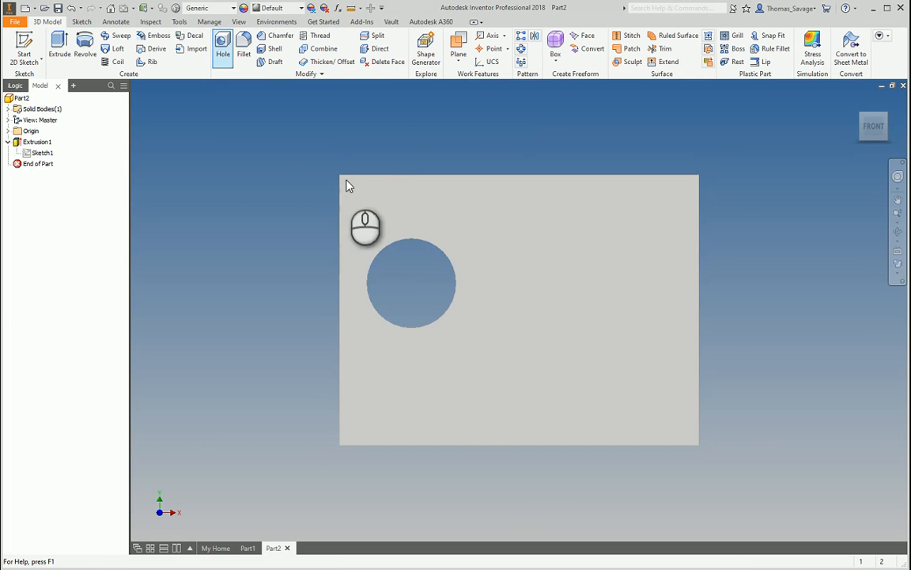
middle_click_drag(645, 358, 609, 379)
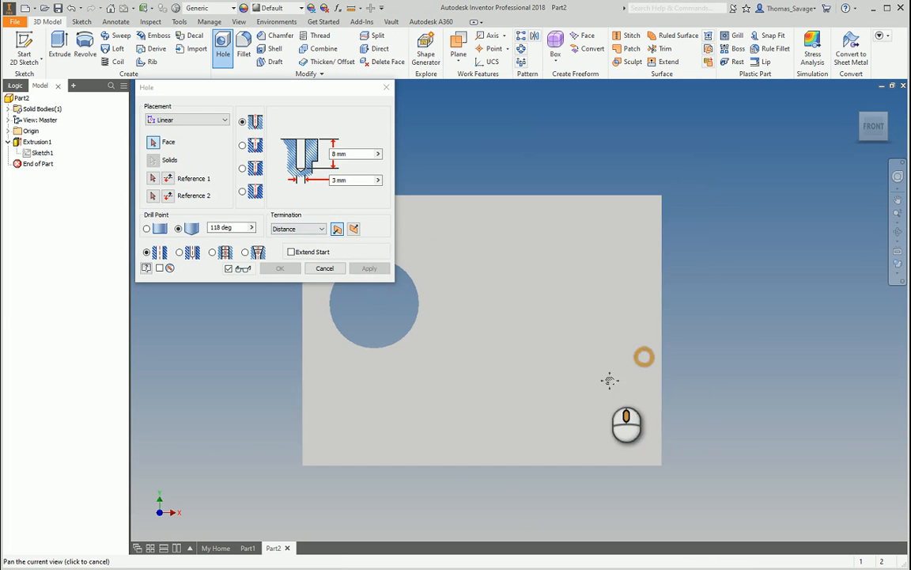
left_click(595, 278)
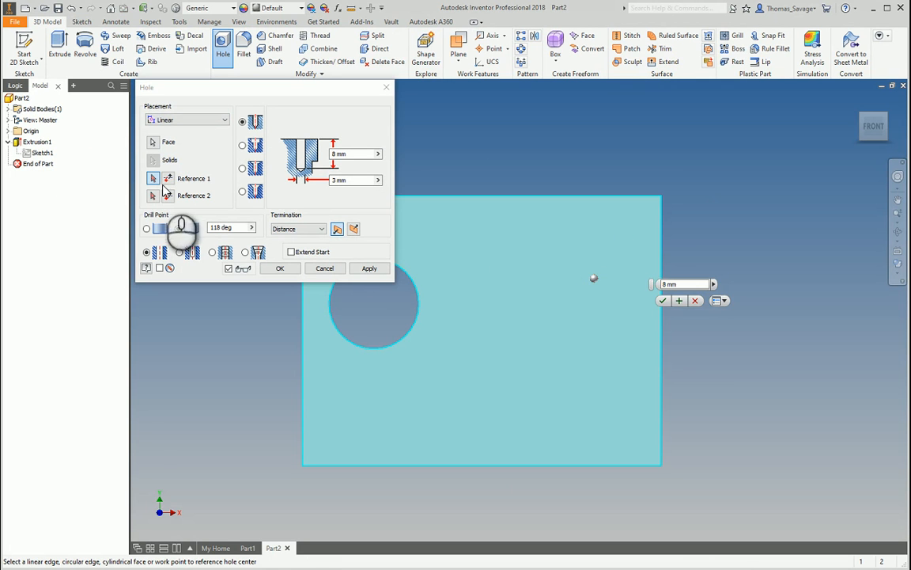
left_click(662, 248)
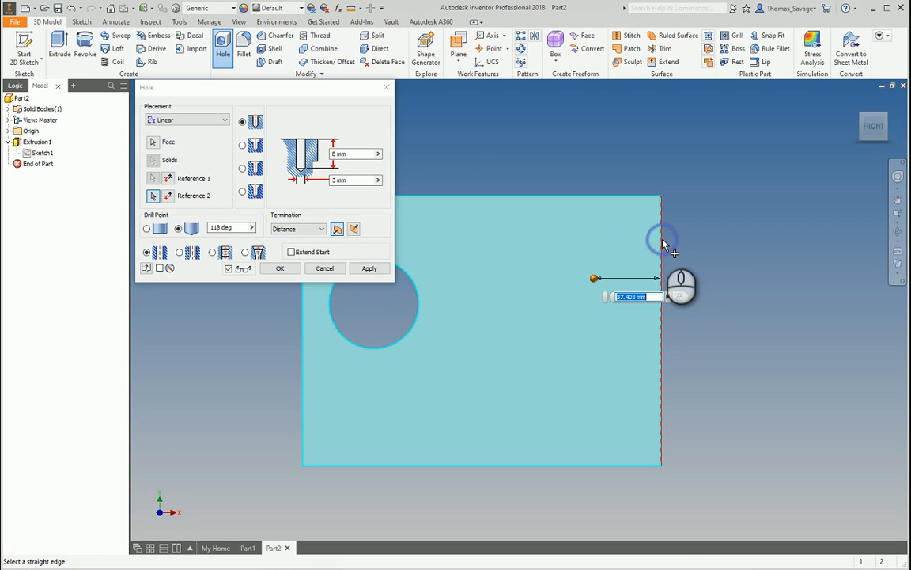
type("40")
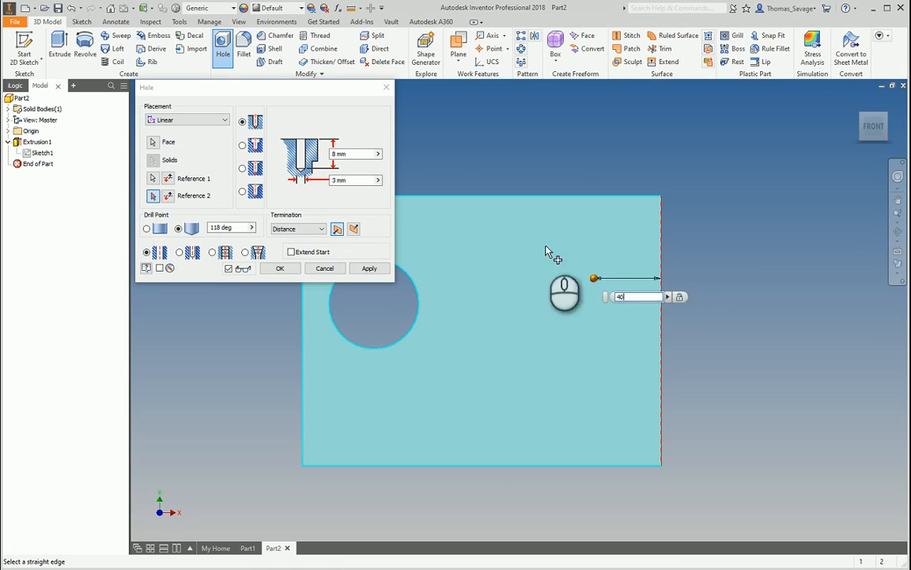
left_click(582, 197)
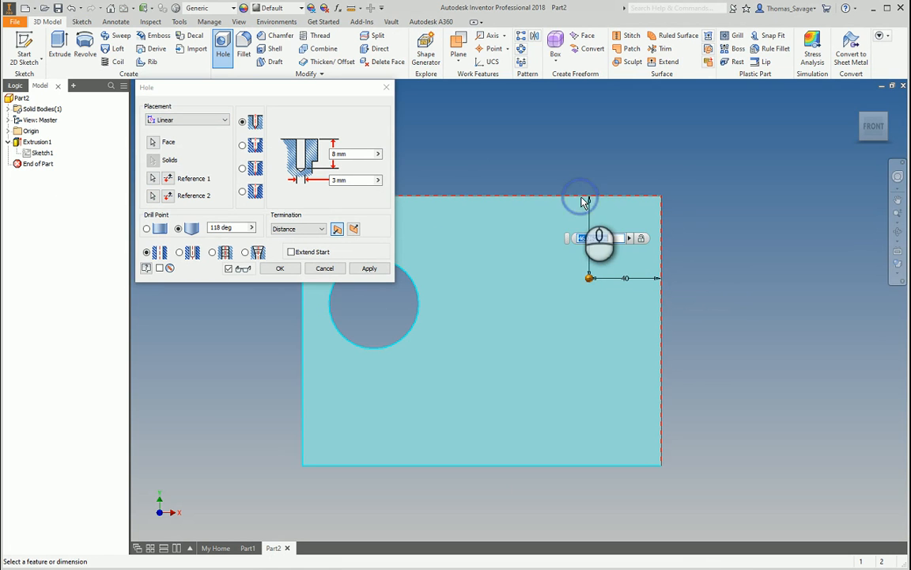
type("65")
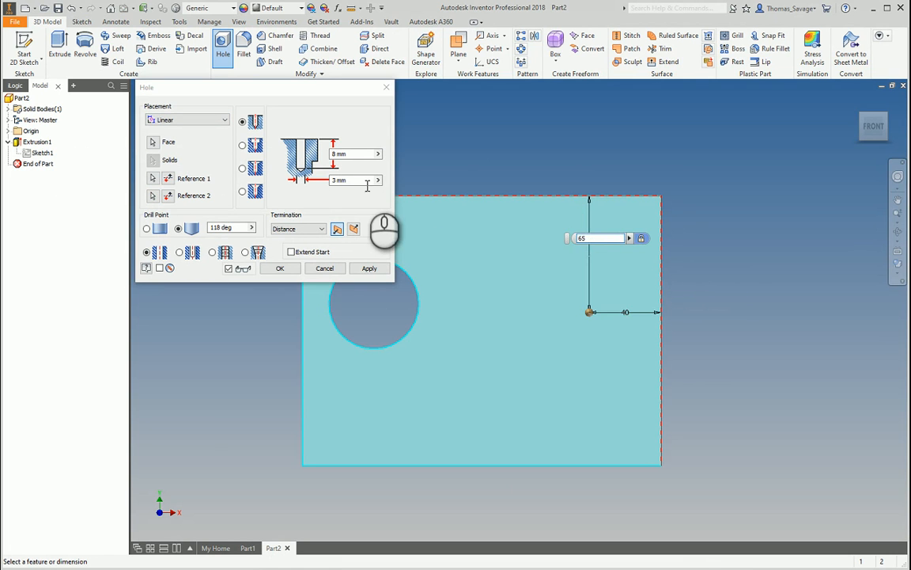
- Give the placed hole a depth of 10 mm and a diameter of 7 mm, and create it
left_click(359, 154)
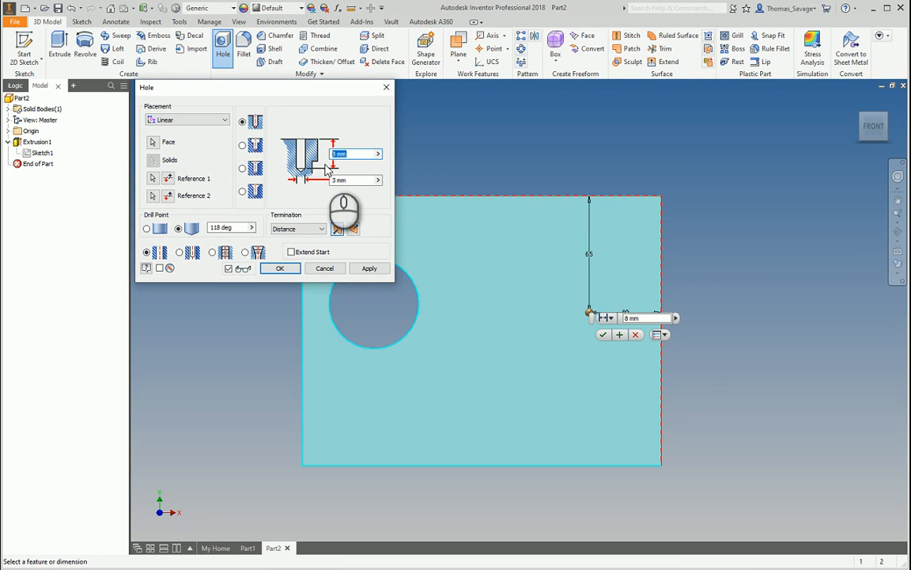
type("10")
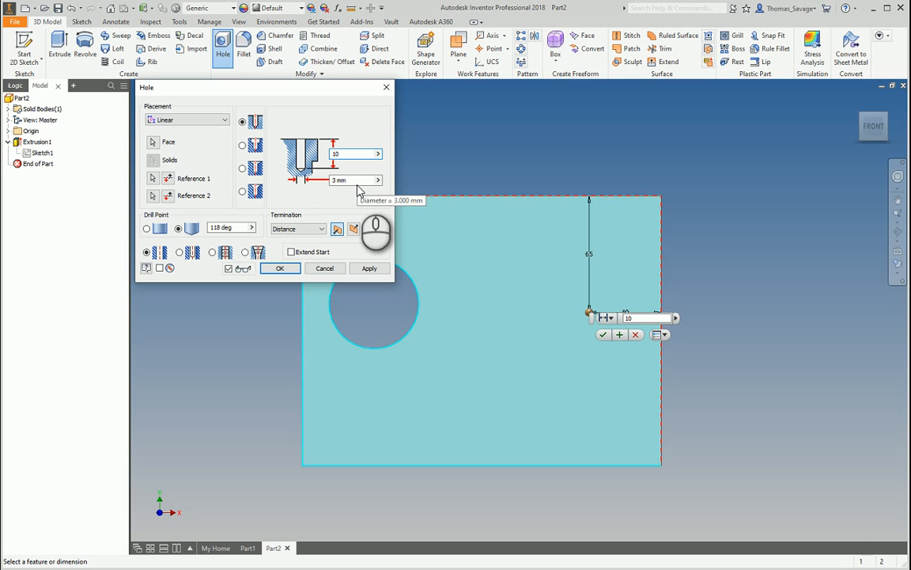
left_click(359, 181)
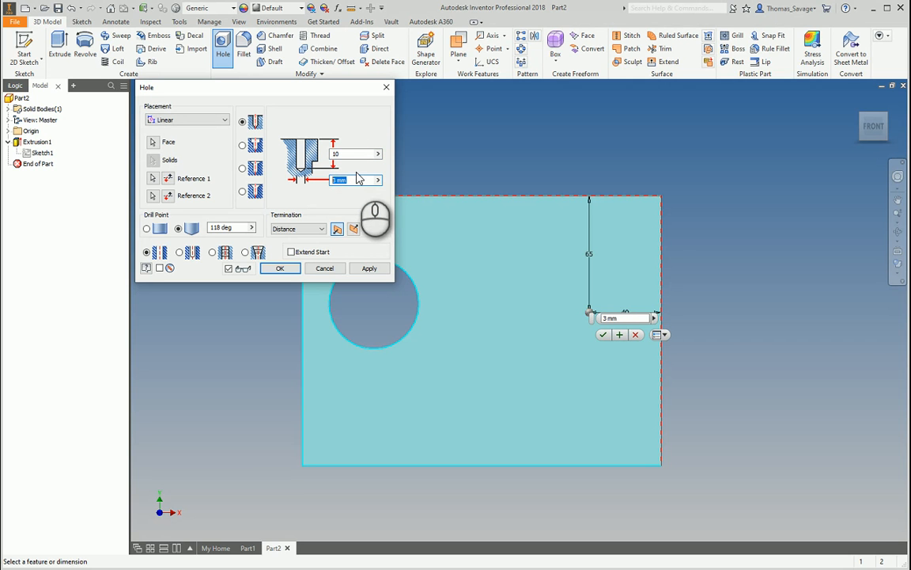
type("7")
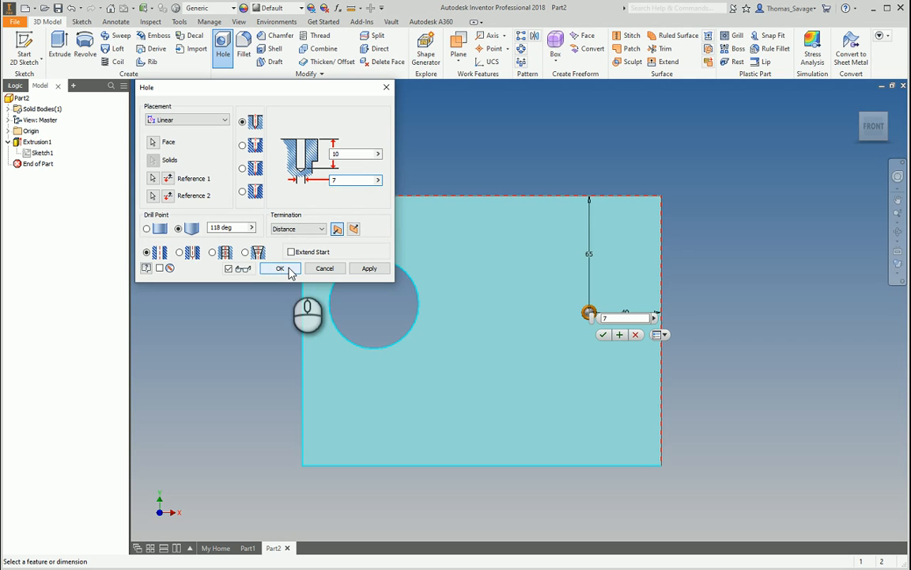
left_click(289, 268)
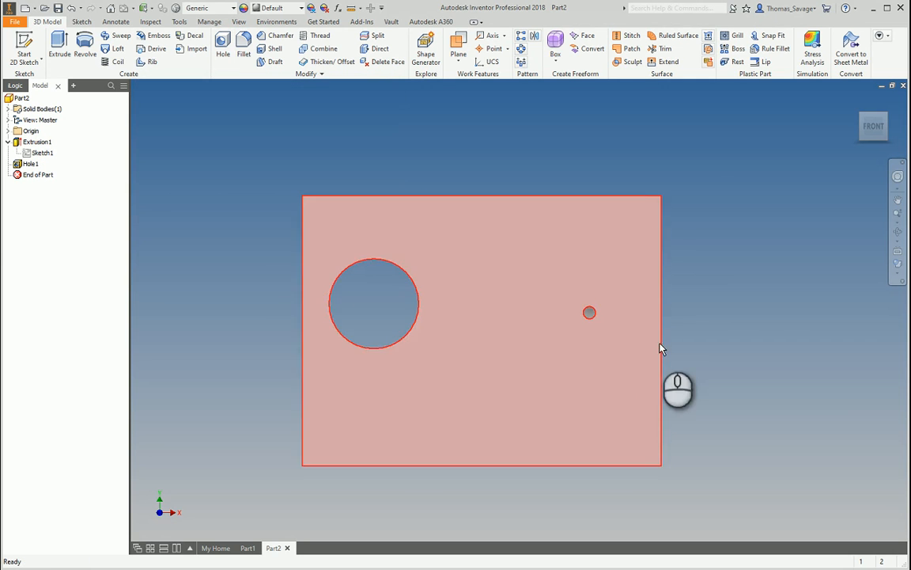
- Edit the small hole feature to a depth of 20 mm
double_click(31, 164)
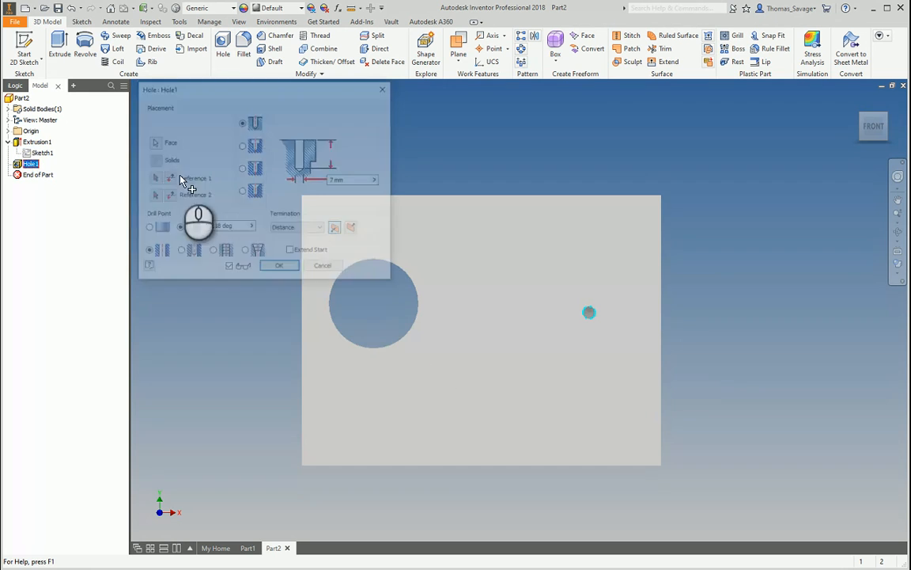
left_click(350, 155)
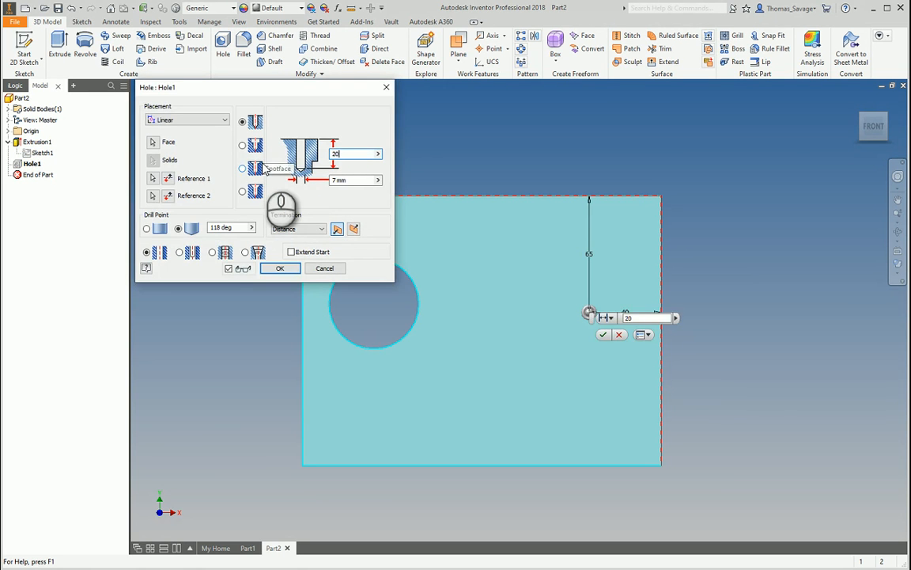
key("Return")
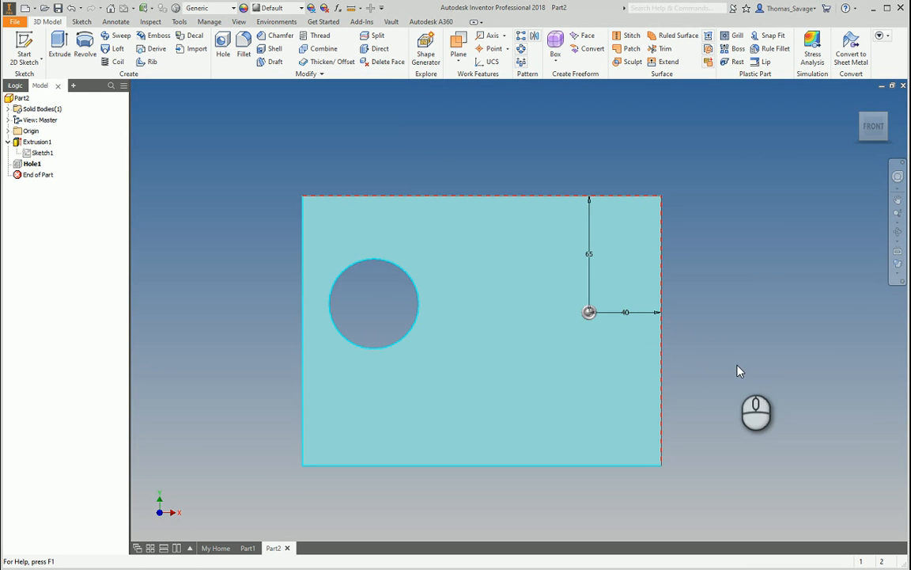
left_click(233, 236)
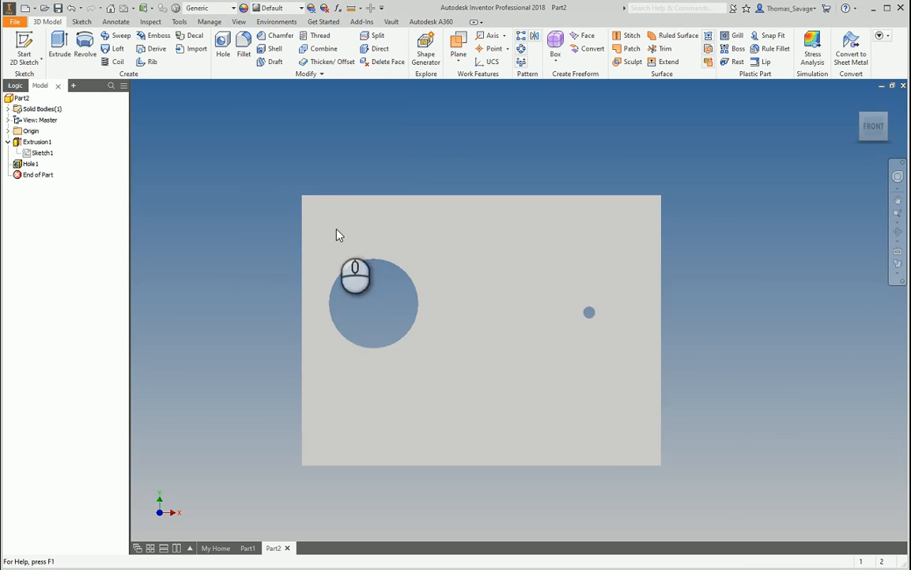
- Open the small hole feature for editing to review its edge-distance dimensions, and close it without changes
right_click(30, 166)
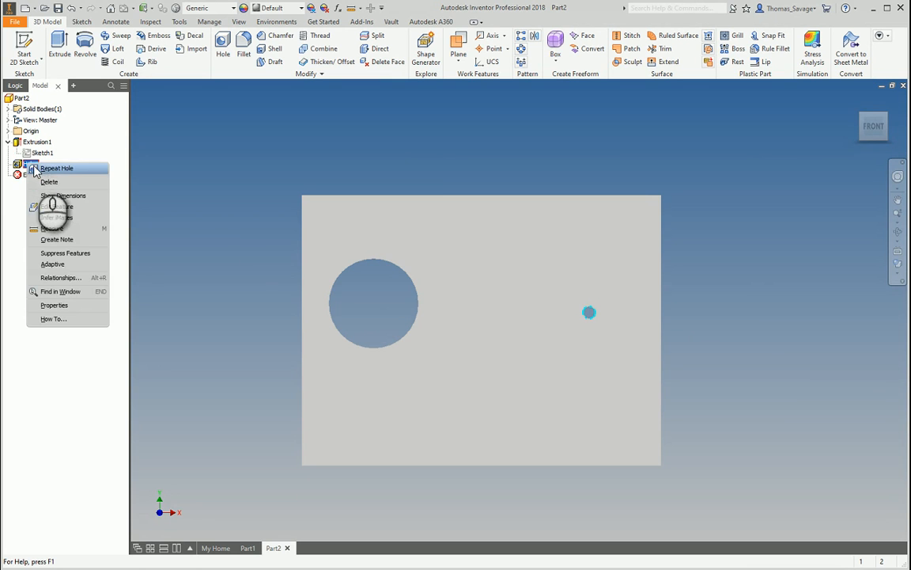
left_click(72, 207)
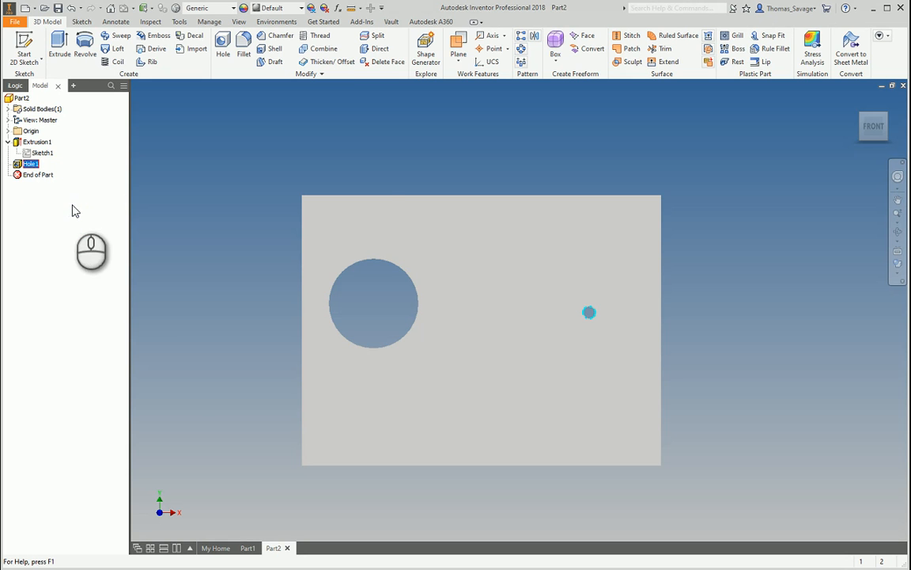
left_click(611, 331)
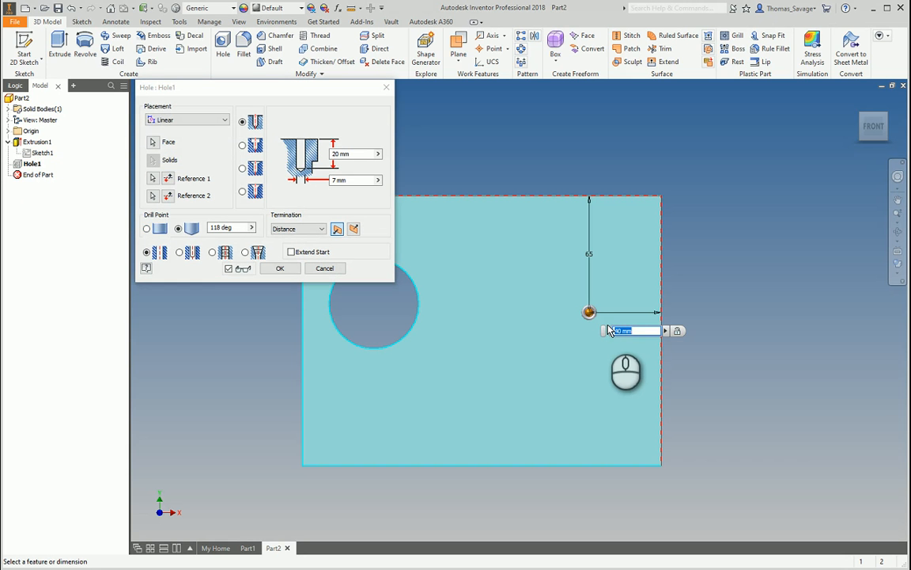
left_click(295, 269)
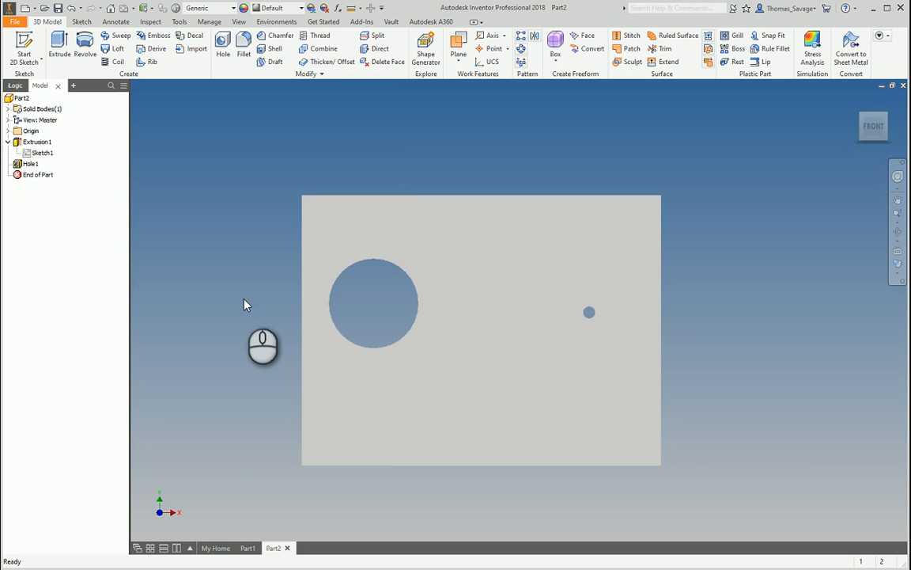
- Compare the extrusion's sketch dimensions with the hole feature's placement dimensions, opening each for editing and exiting without changes
left_click(7, 142)
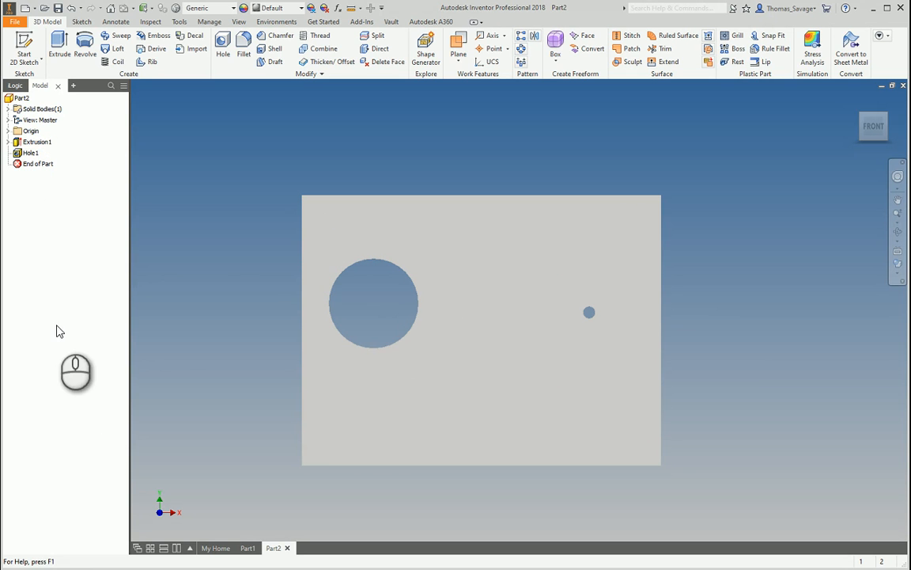
left_click(8, 141)
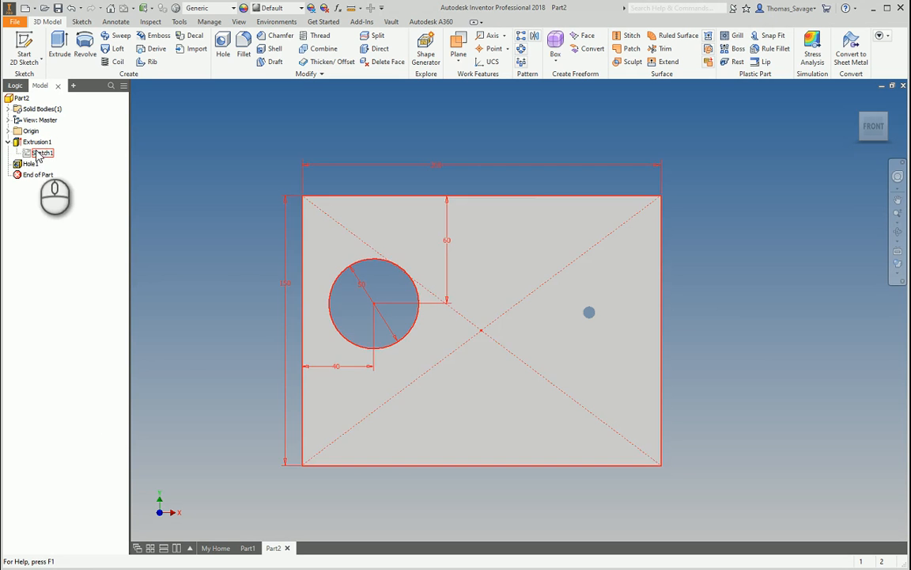
right_click(39, 155)
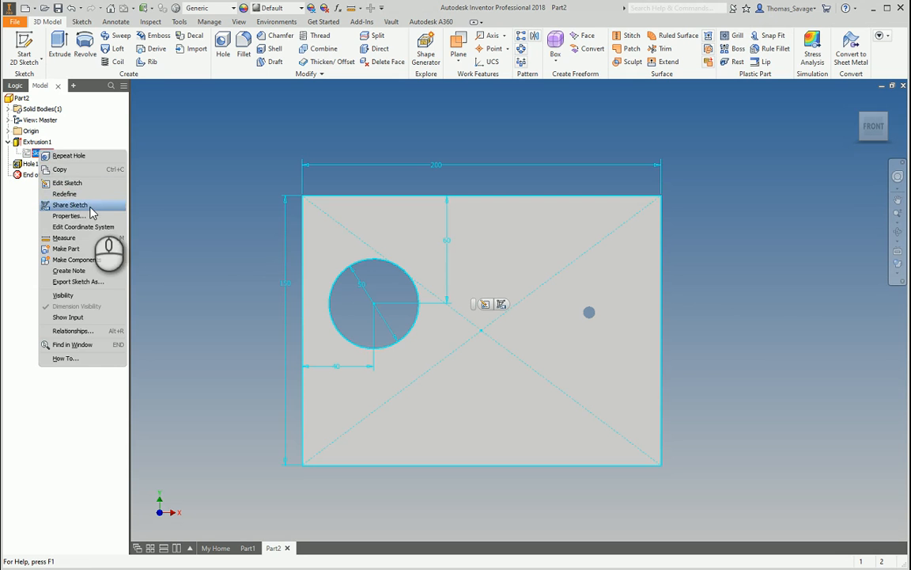
left_click(87, 183)
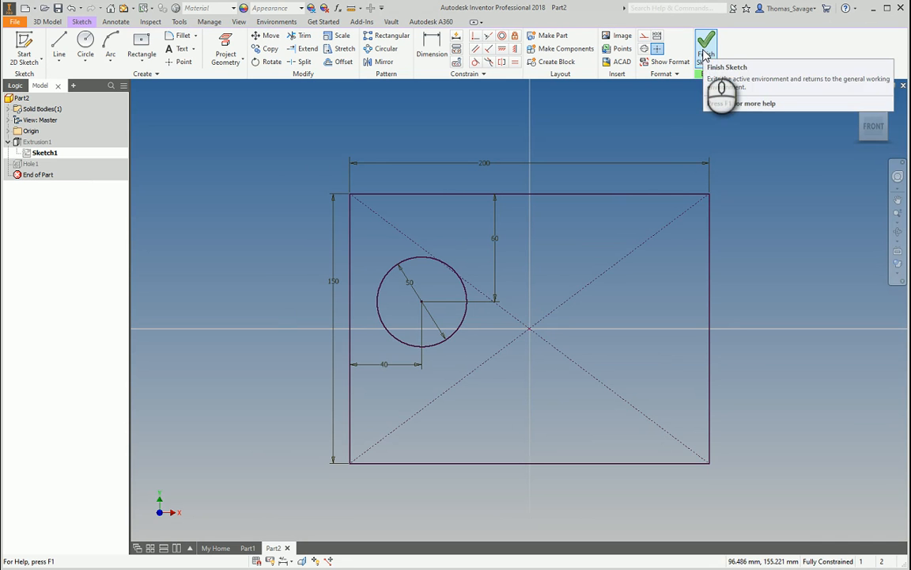
left_click(705, 49)
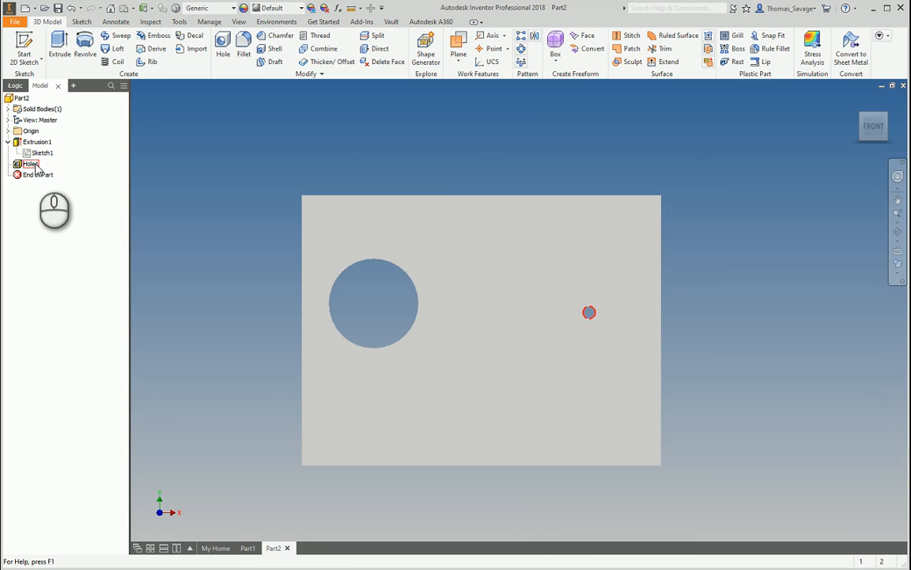
double_click(32, 164)
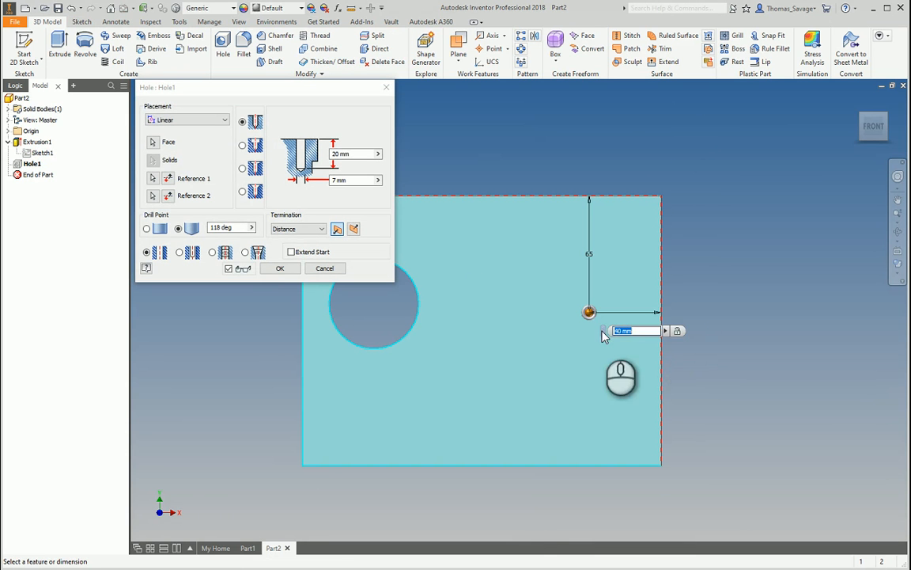
key("Return")
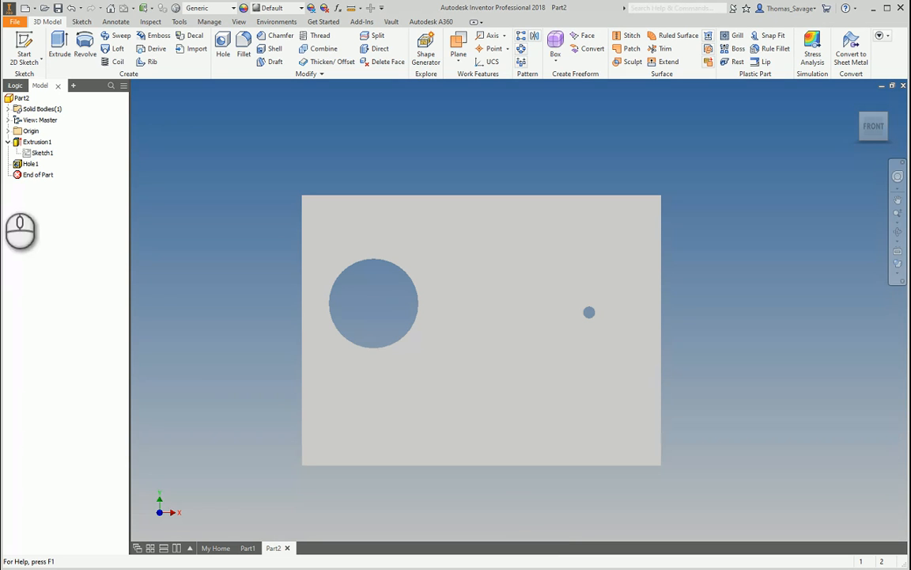
- Collapse the plate's extrusion in the feature tree, switch to Part1, and collapse the first extrusion there too
left_click(8, 141)
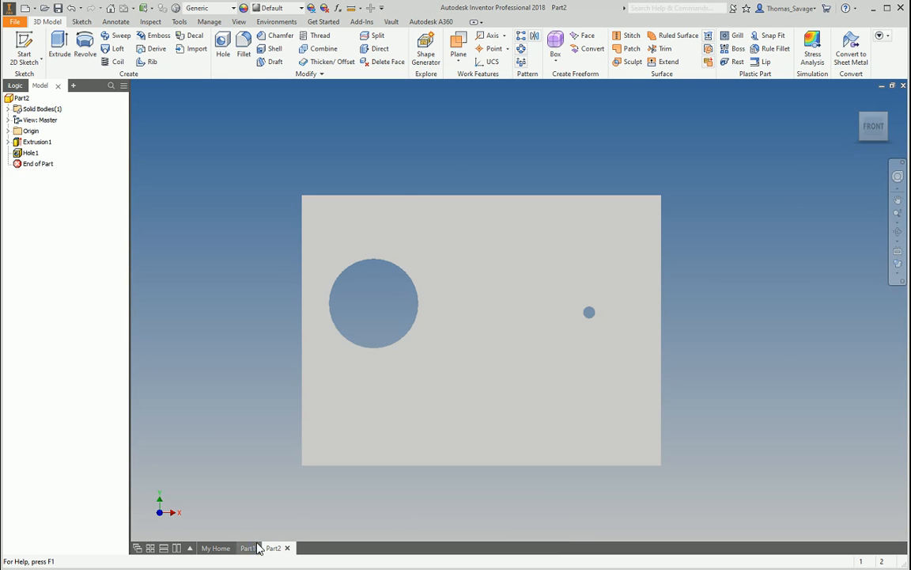
left_click(252, 548)
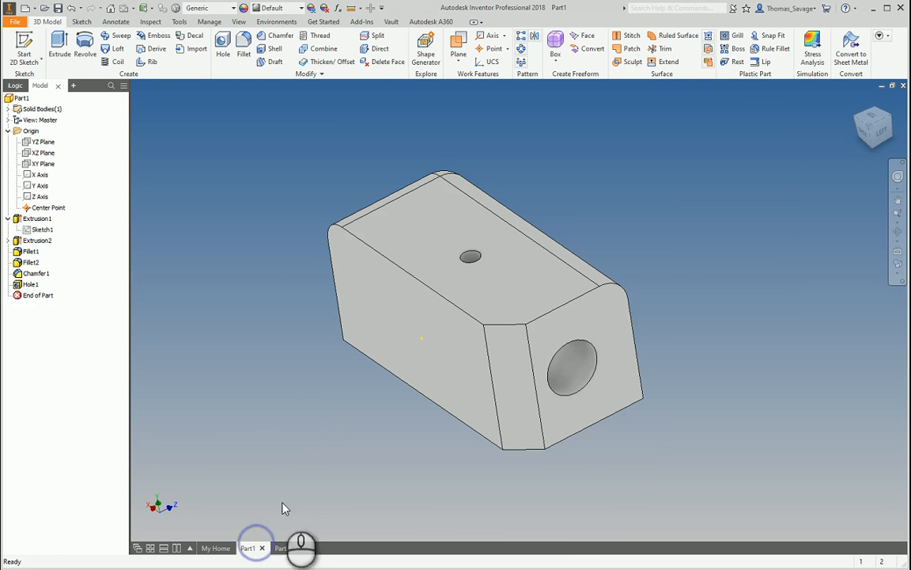
left_click(8, 218)
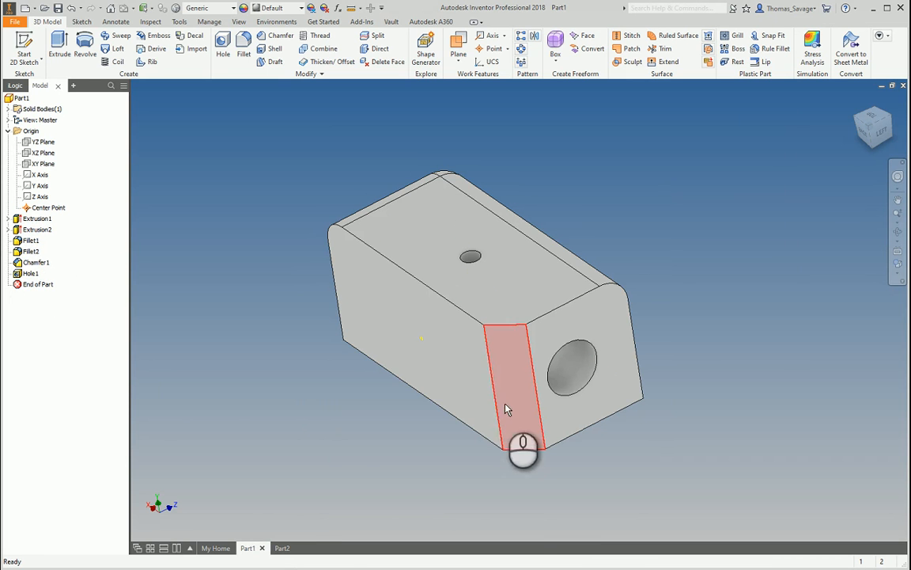